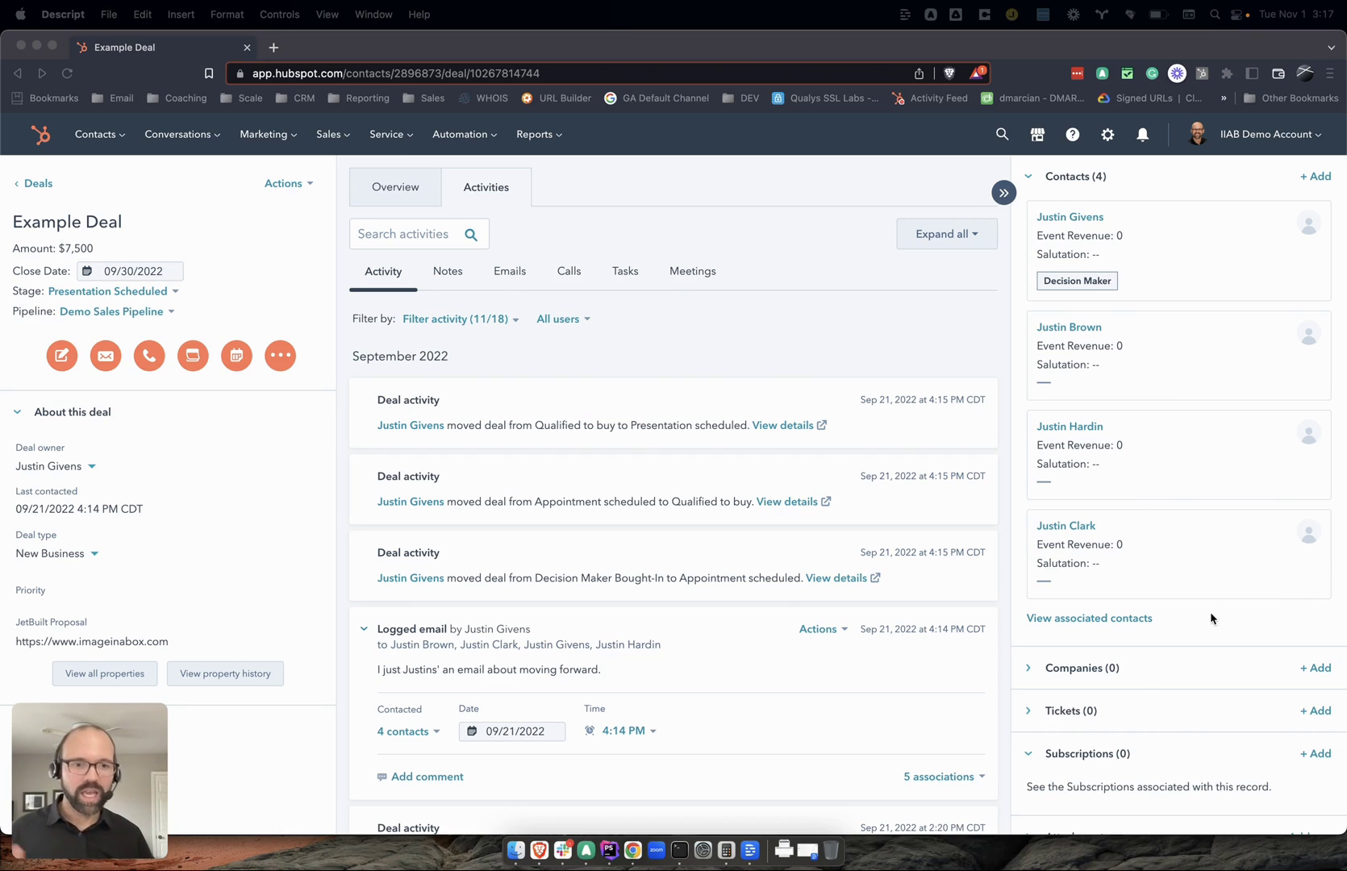
# Step: Open the Example Deal's line items for editing
pyautogui.click(1067, 179)
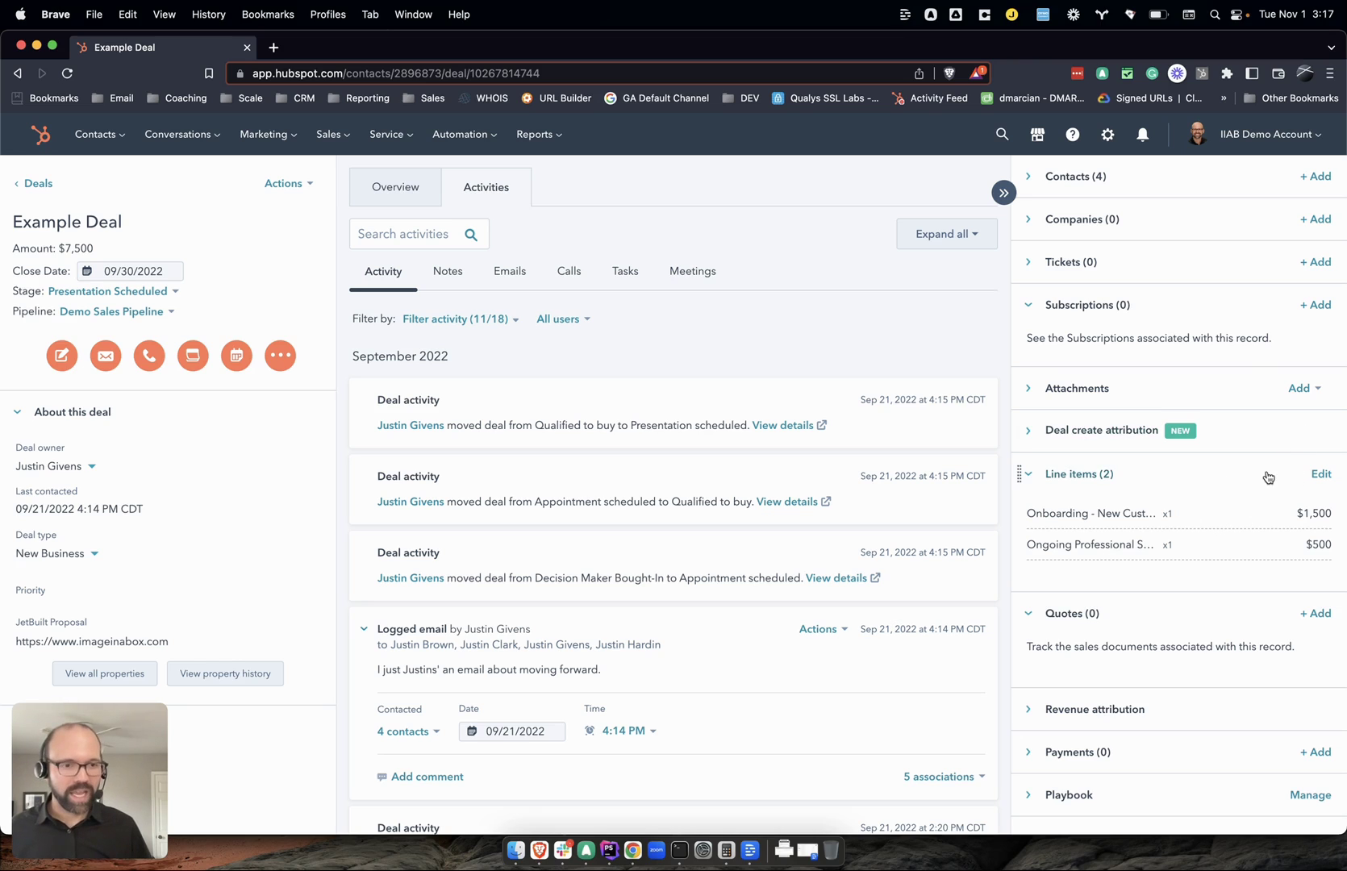
pyautogui.moveTo(1343, 587); pyautogui.dragTo(1202, 579)
pyautogui.click(1177, 476)
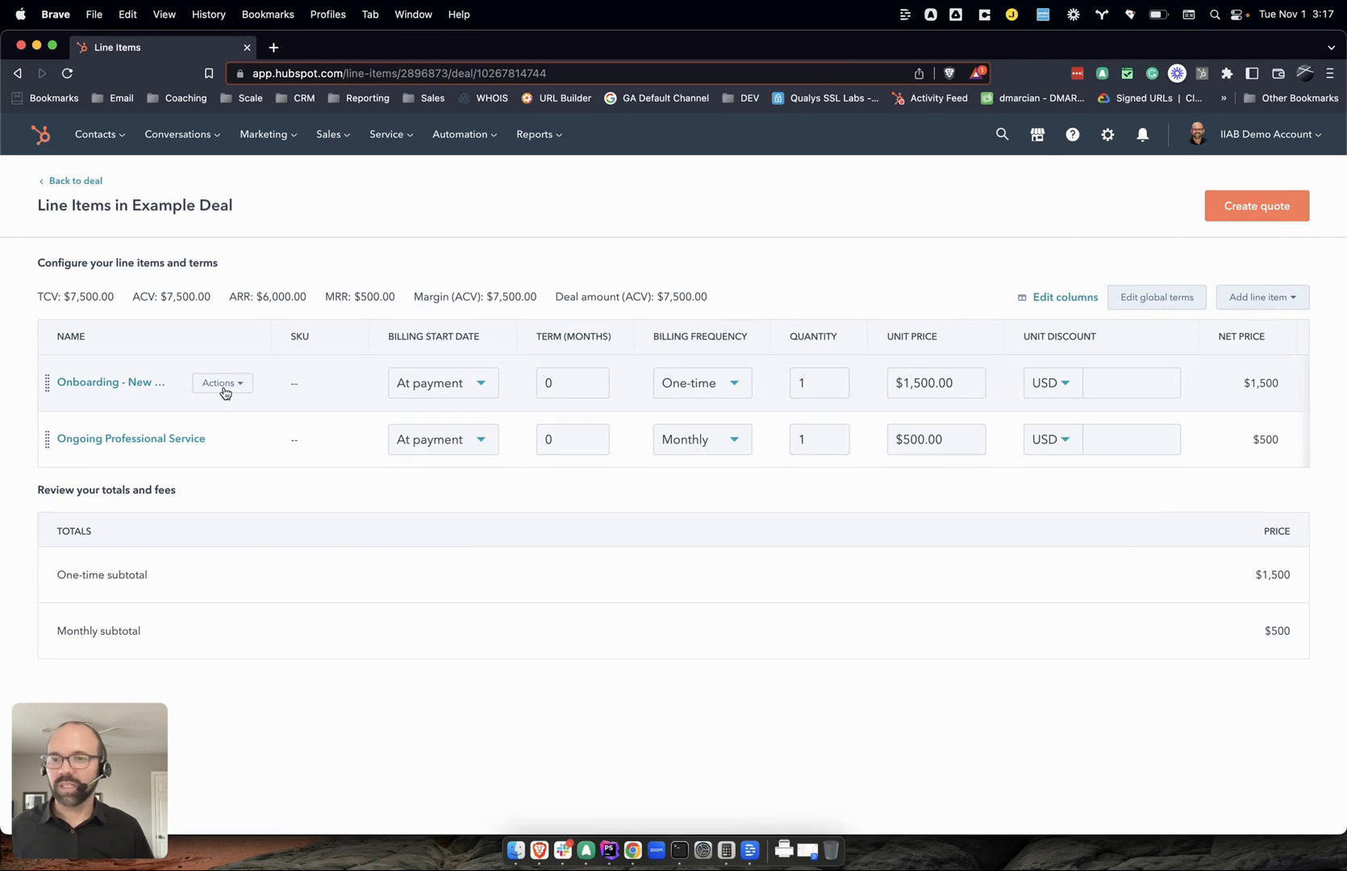
# Step: Delete both existing line items, the new customer onboarding and the Ongoing Professional Service, from the deal
pyautogui.click(223, 384)
pyautogui.click(225, 450)
pyautogui.click(222, 382)
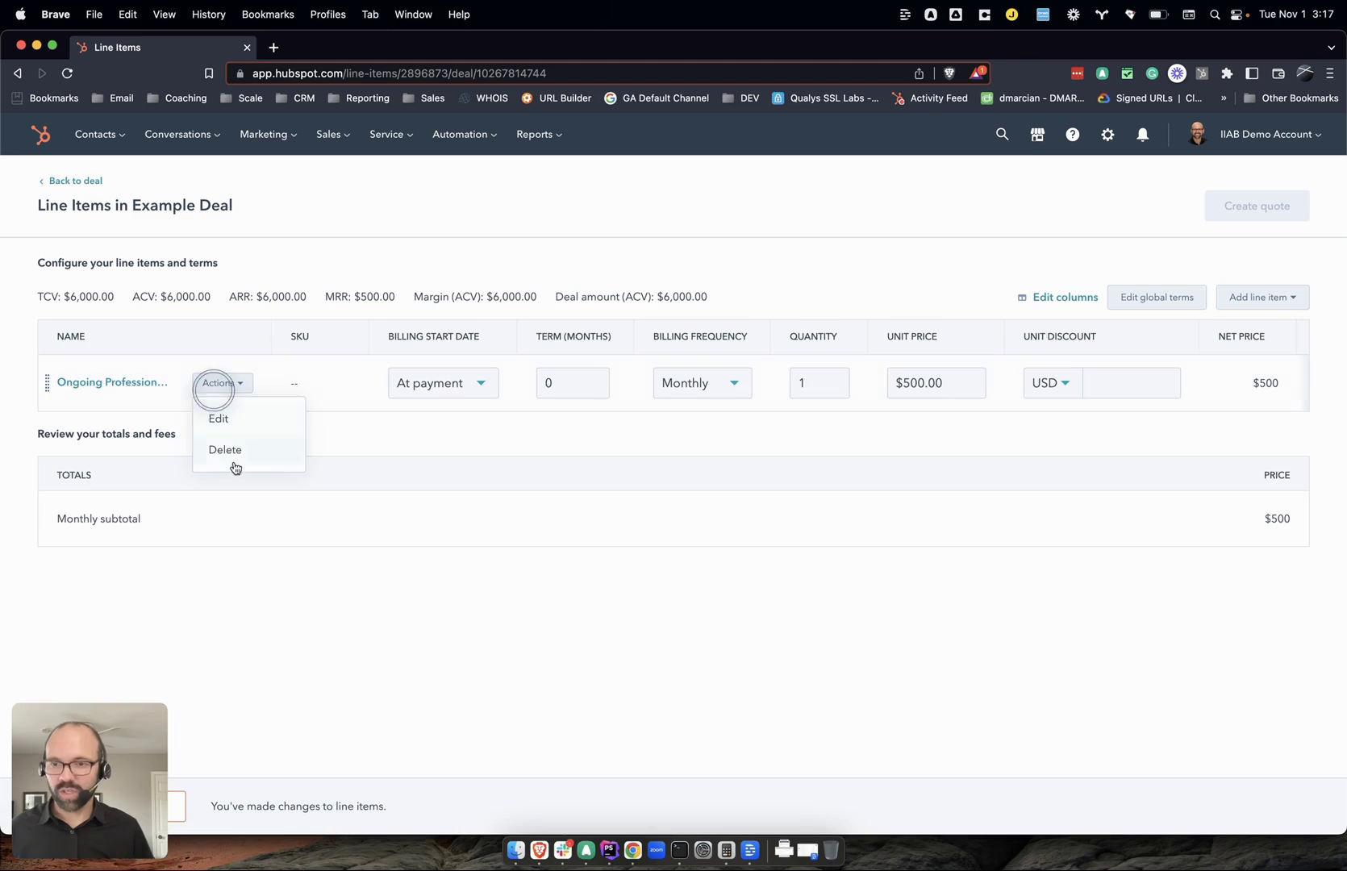
pyautogui.click(234, 450)
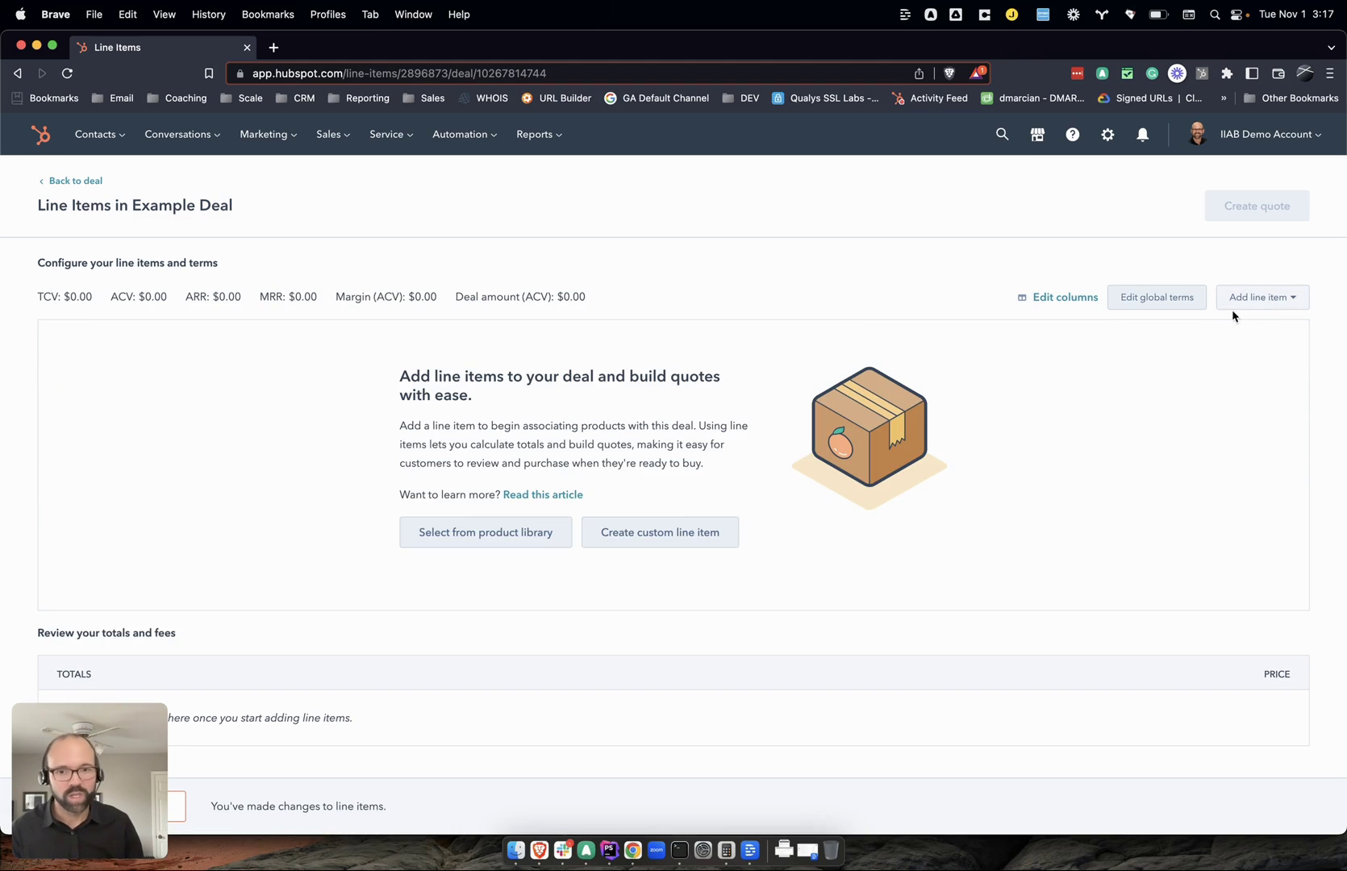
# Step: Create a custom one-time line item named "Front Fee" with a unit price of $1,000.00 and save it
pyautogui.click(686, 520)
pyautogui.click(1036, 269)
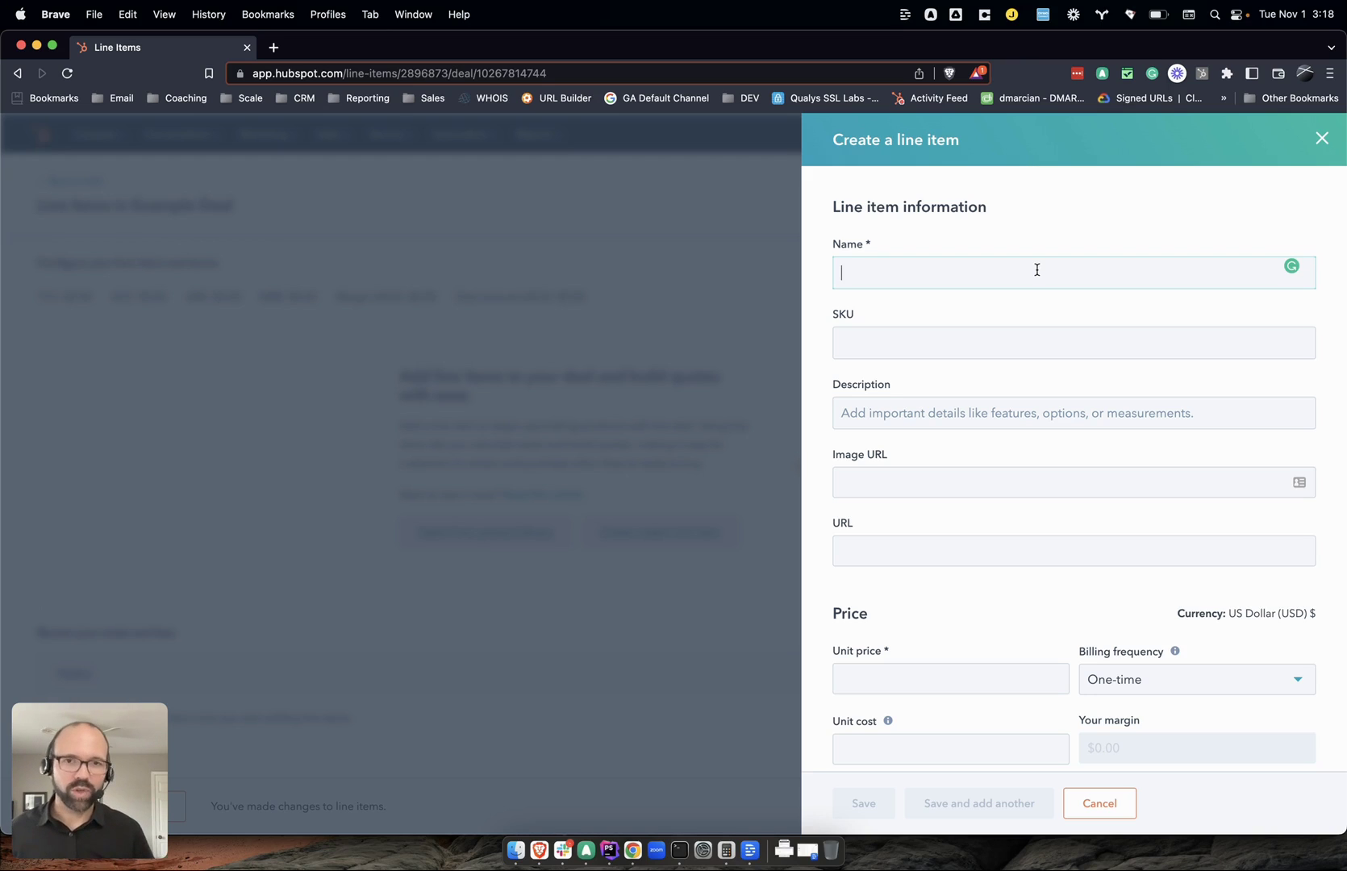
pyautogui.write('Front Fee')
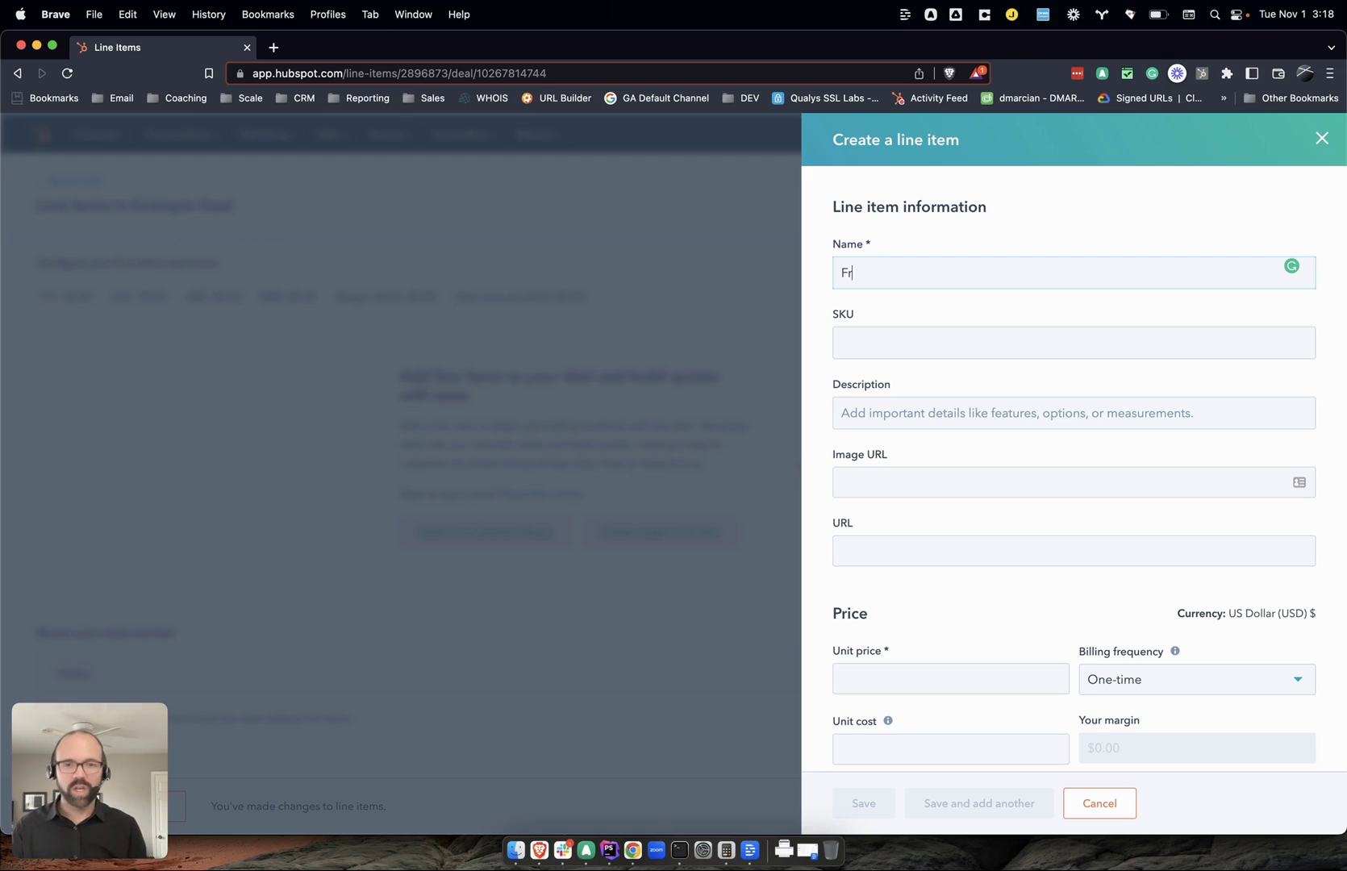
pyautogui.press('Tab')
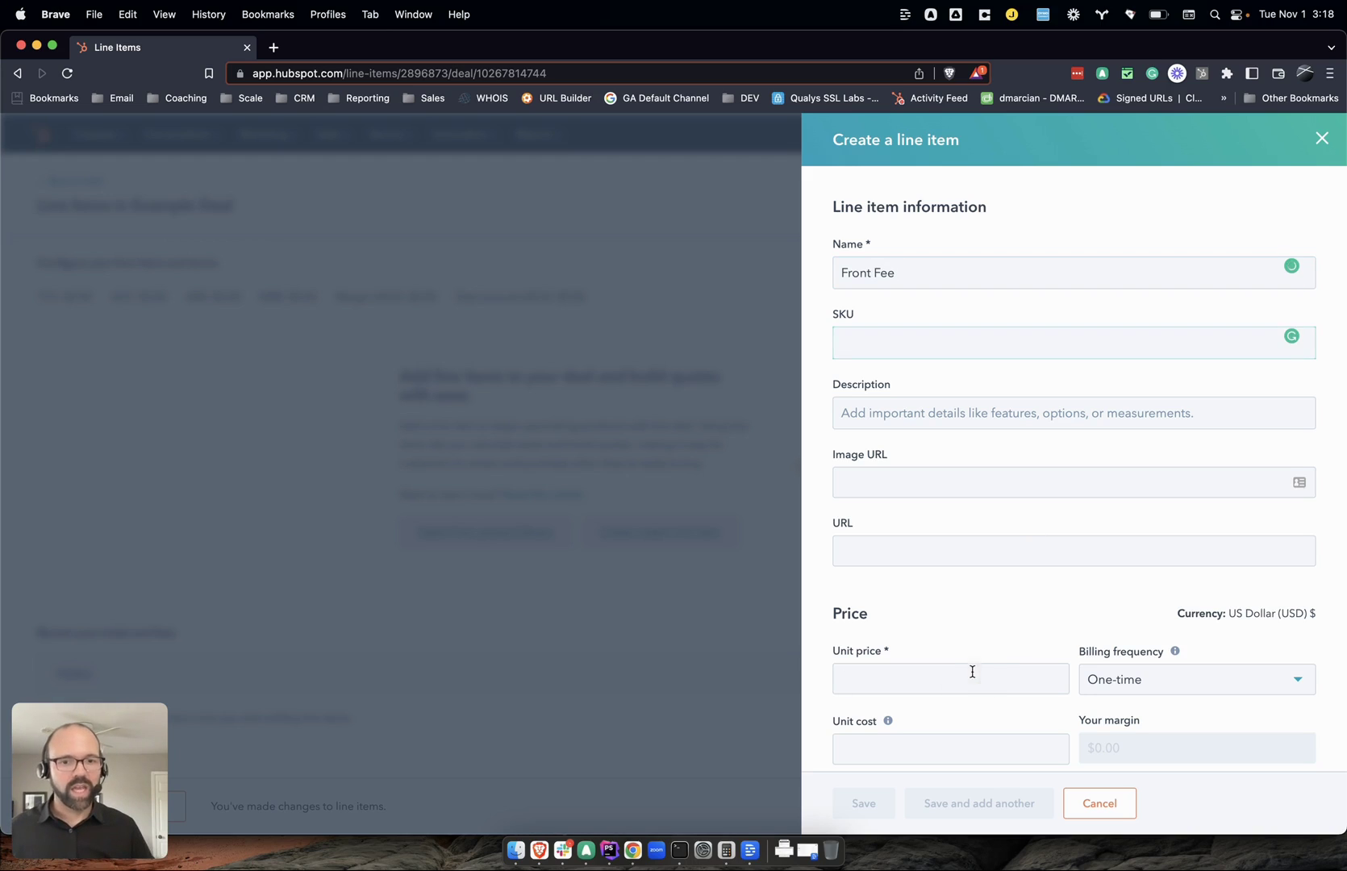
pyautogui.click(971, 670)
pyautogui.write('100000')
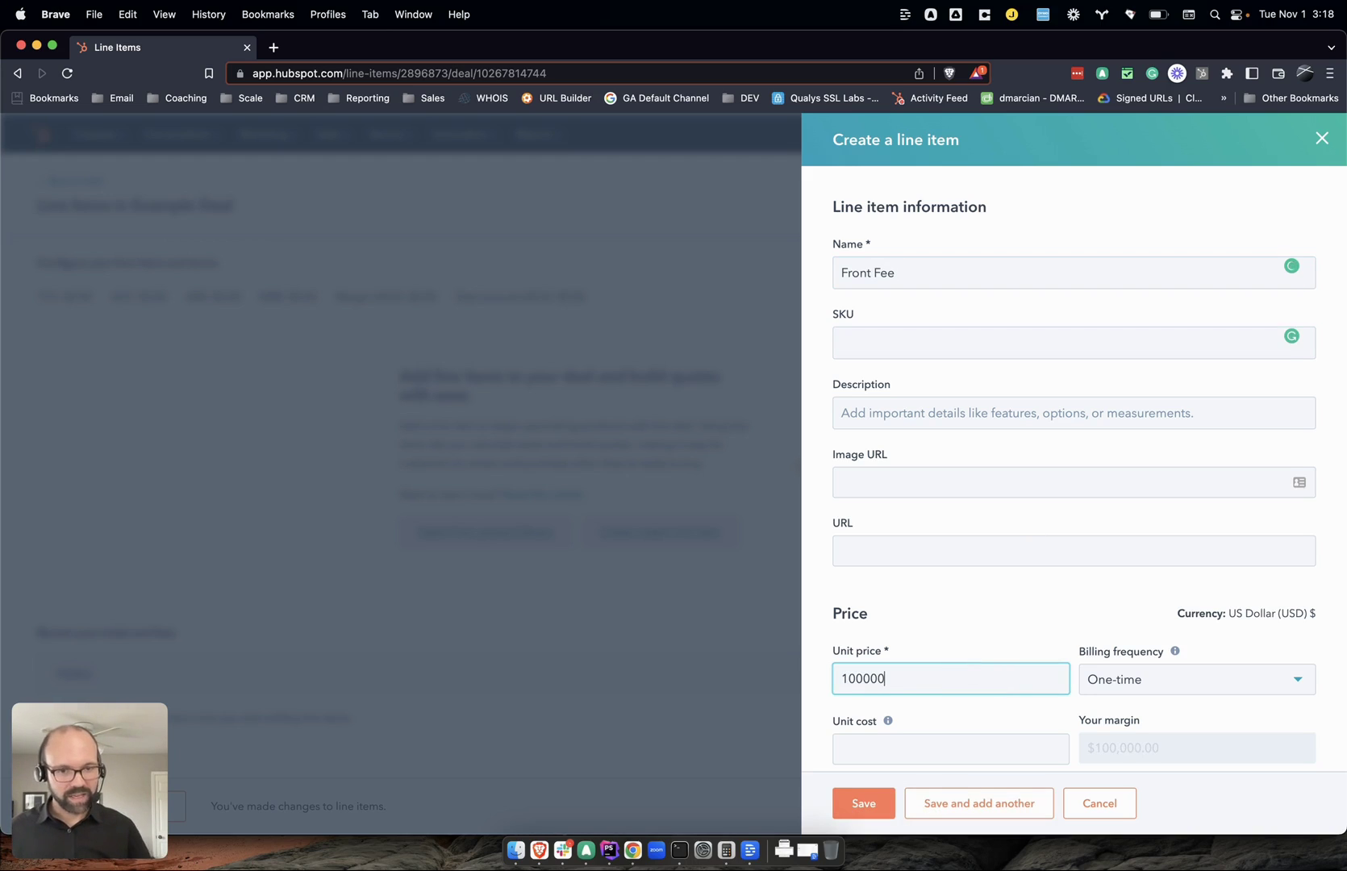
pyautogui.press('BackSpace')
pyautogui.click(947, 553)
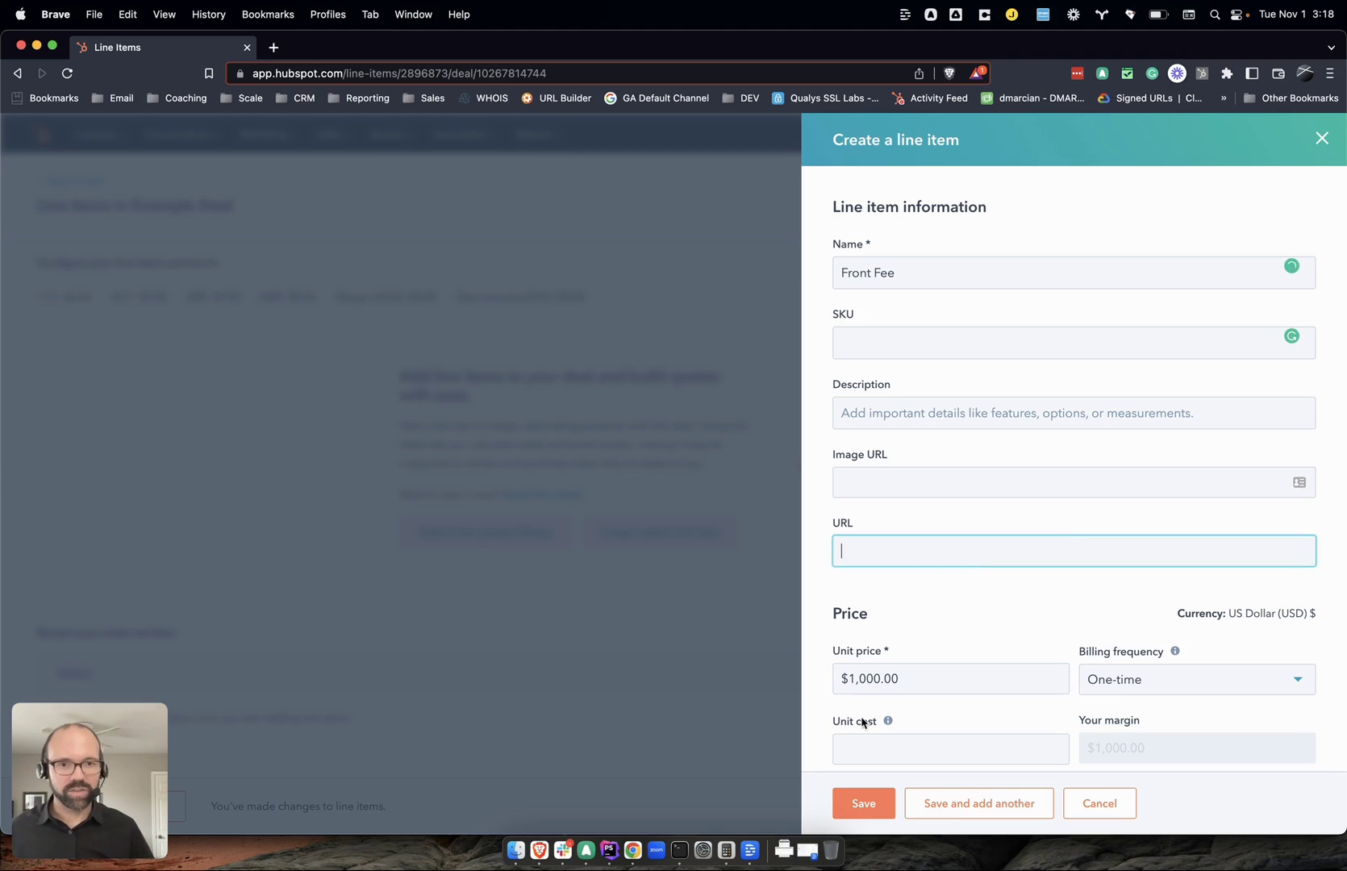
pyautogui.click(862, 803)
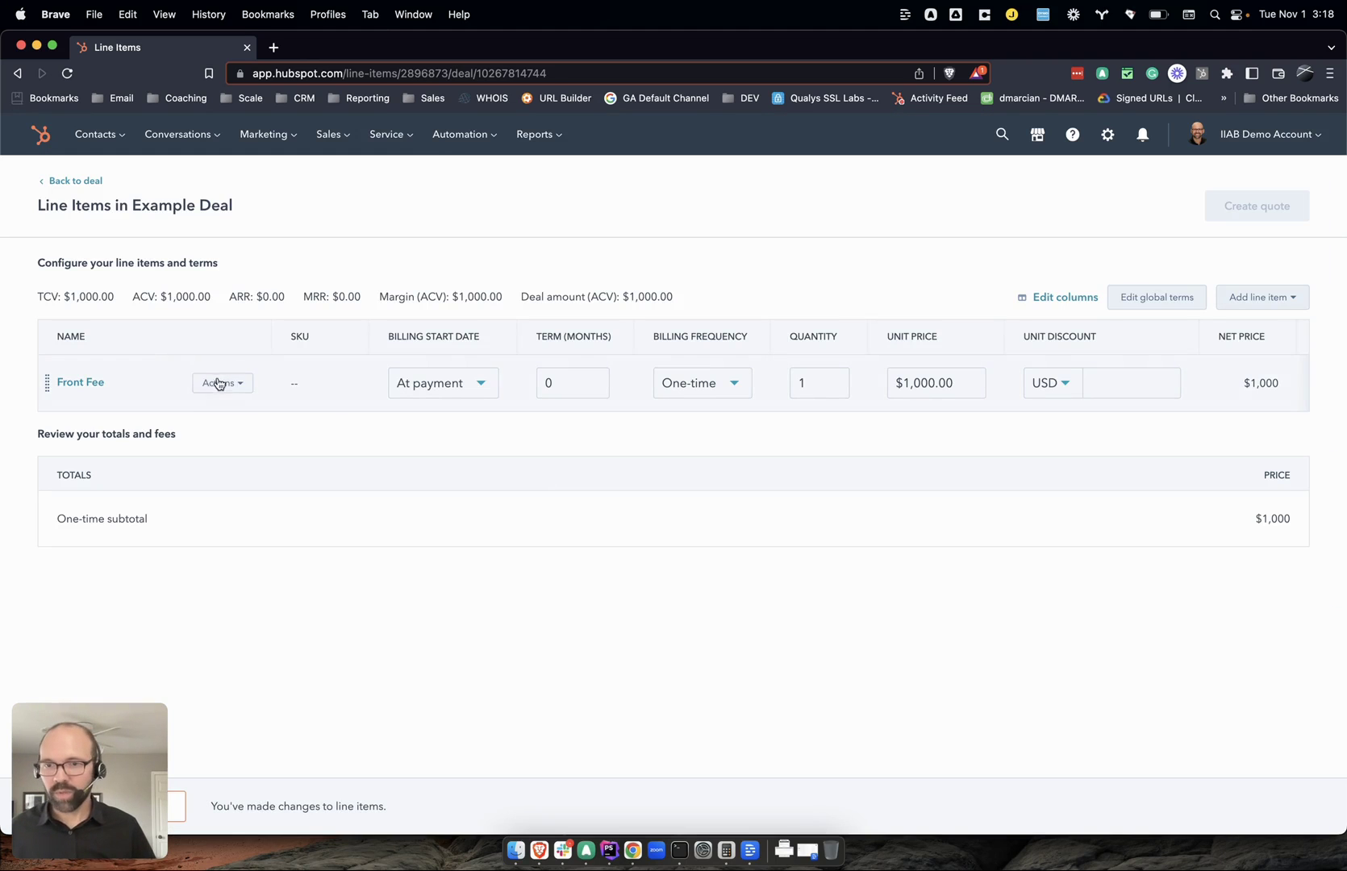
# Step: Rename the Front Fee line item to "Onboarding Fee" and save it
pyautogui.click(219, 382)
pyautogui.click(230, 415)
pyautogui.click(991, 277)
pyautogui.press('super+a')
pyautogui.write('Onboarding ')
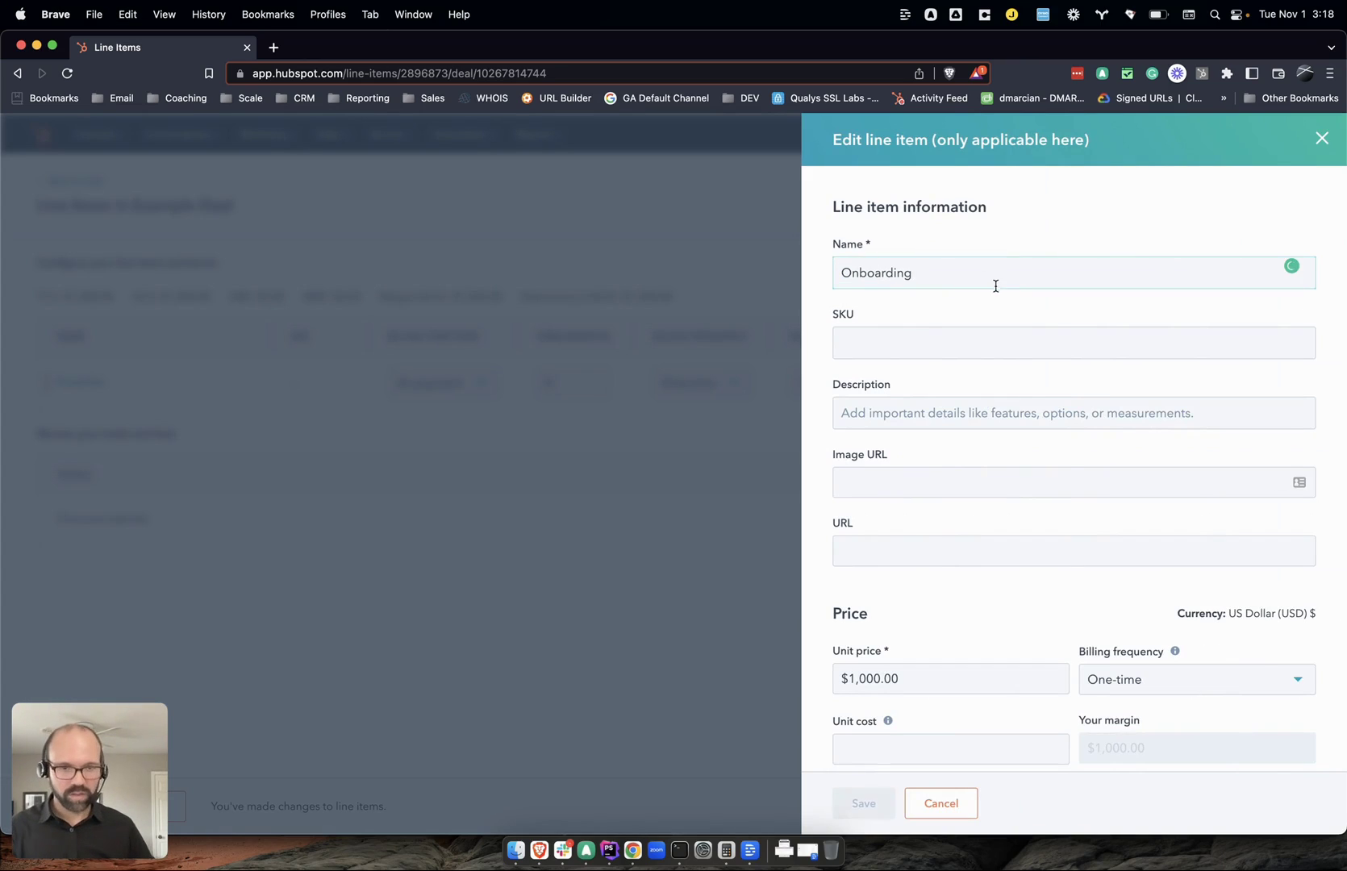
pyautogui.write('Fee')
pyautogui.click(863, 803)
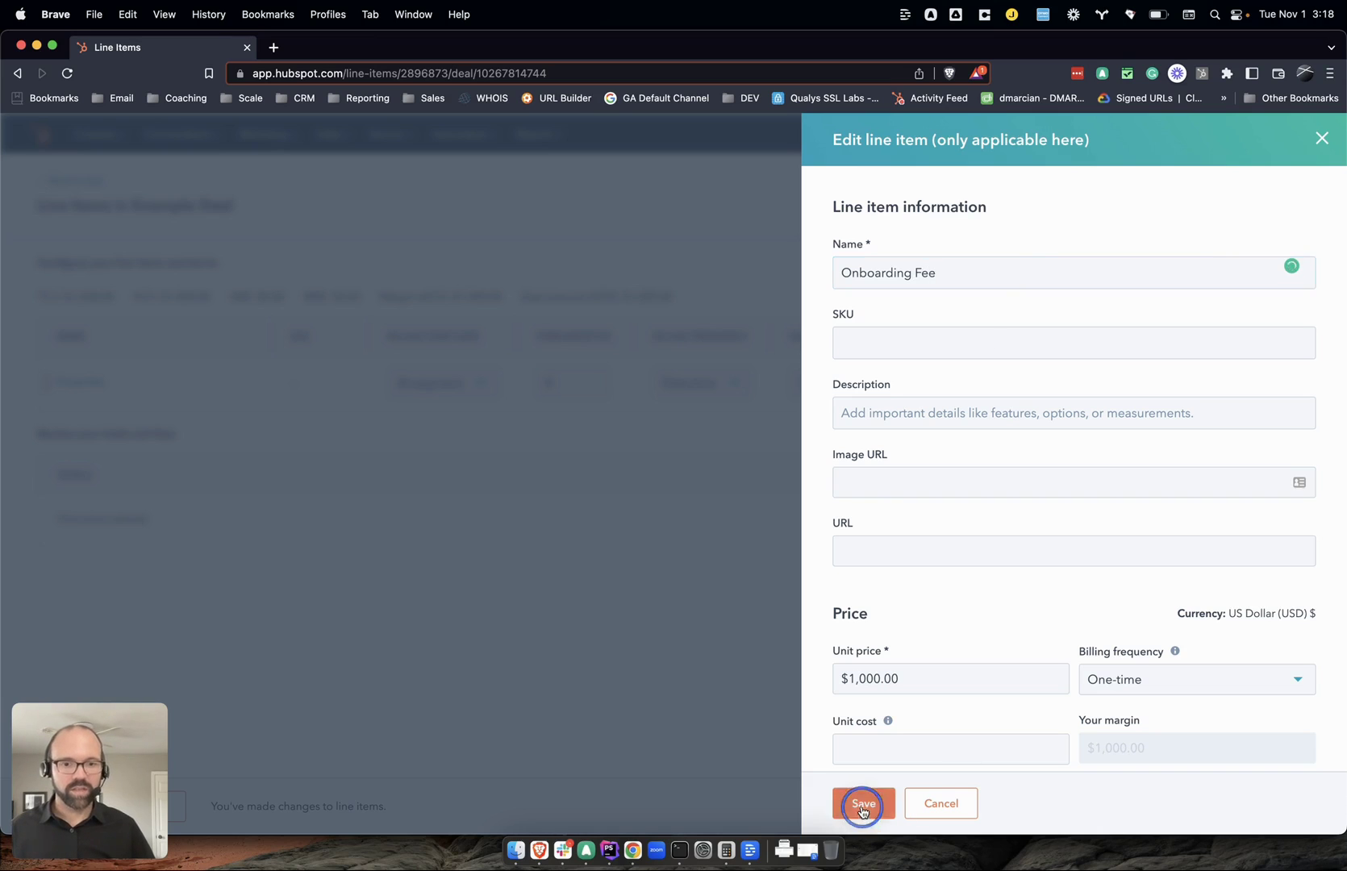
# Step: Add a custom one-time line item named "Milestone #1 Completed" with a unit price of $1,500.00
pyautogui.click(1252, 296)
pyautogui.click(1255, 295)
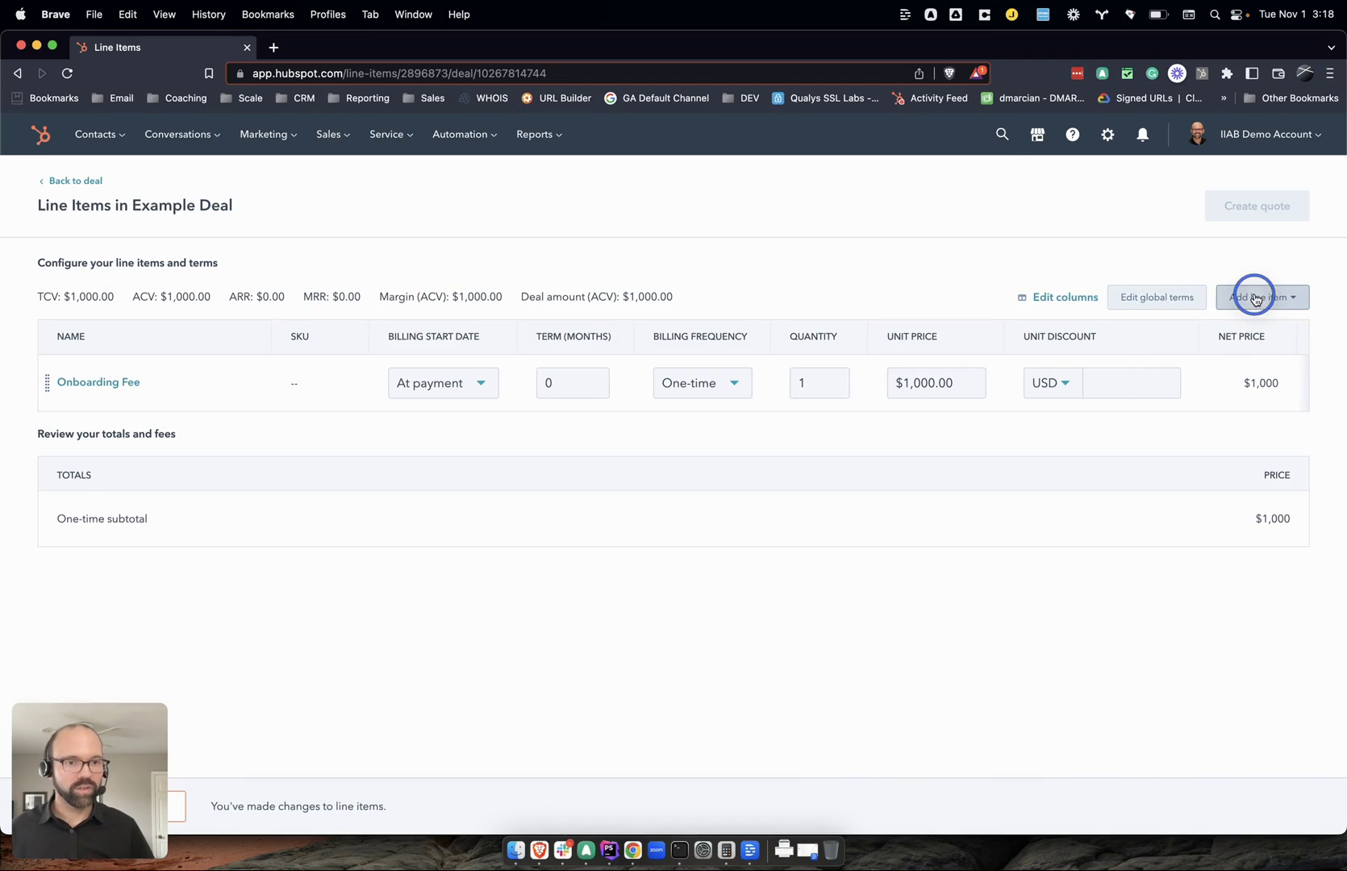
pyautogui.click(1226, 370)
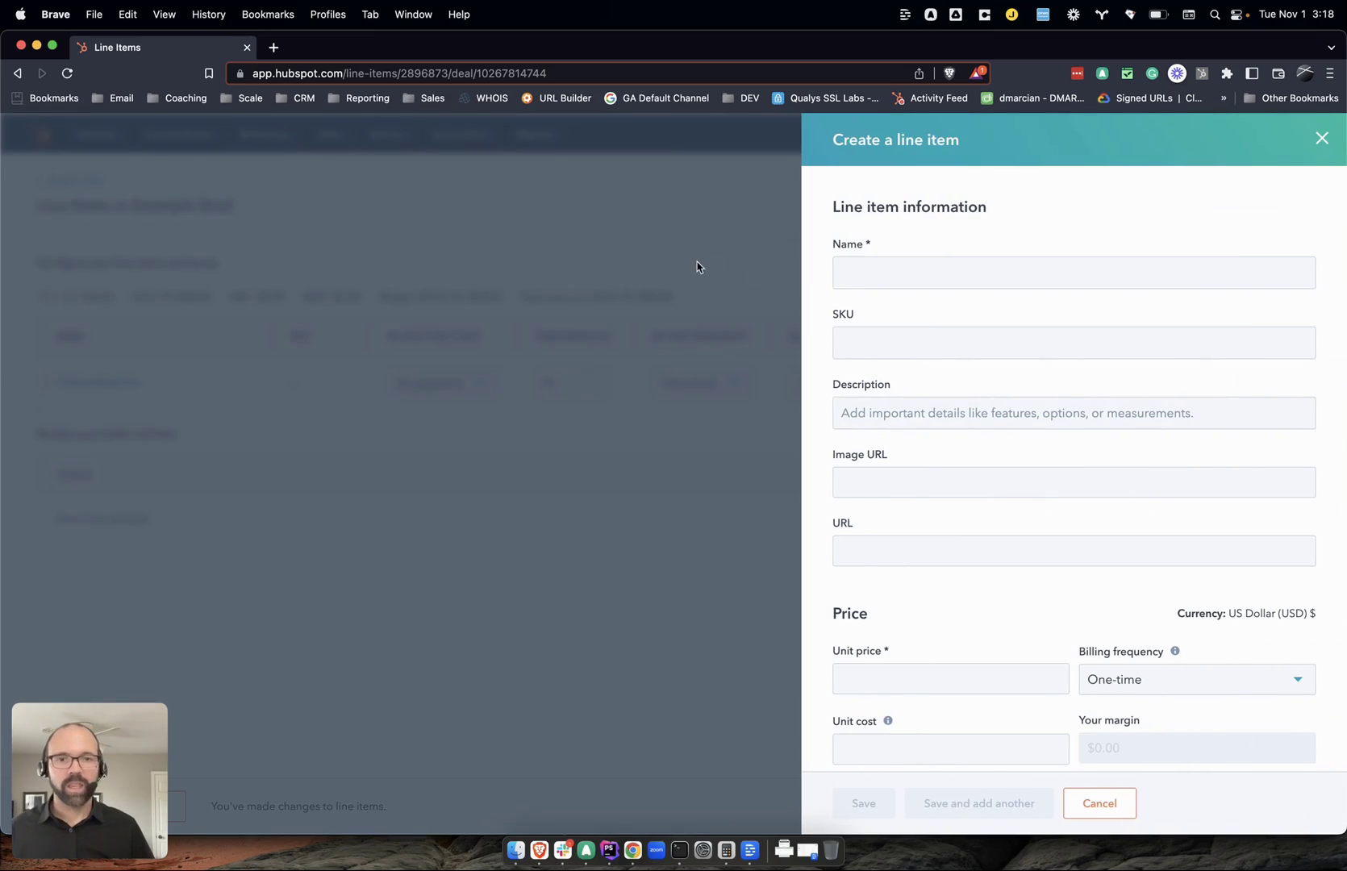
pyautogui.click(867, 282)
pyautogui.write('Milestone ')
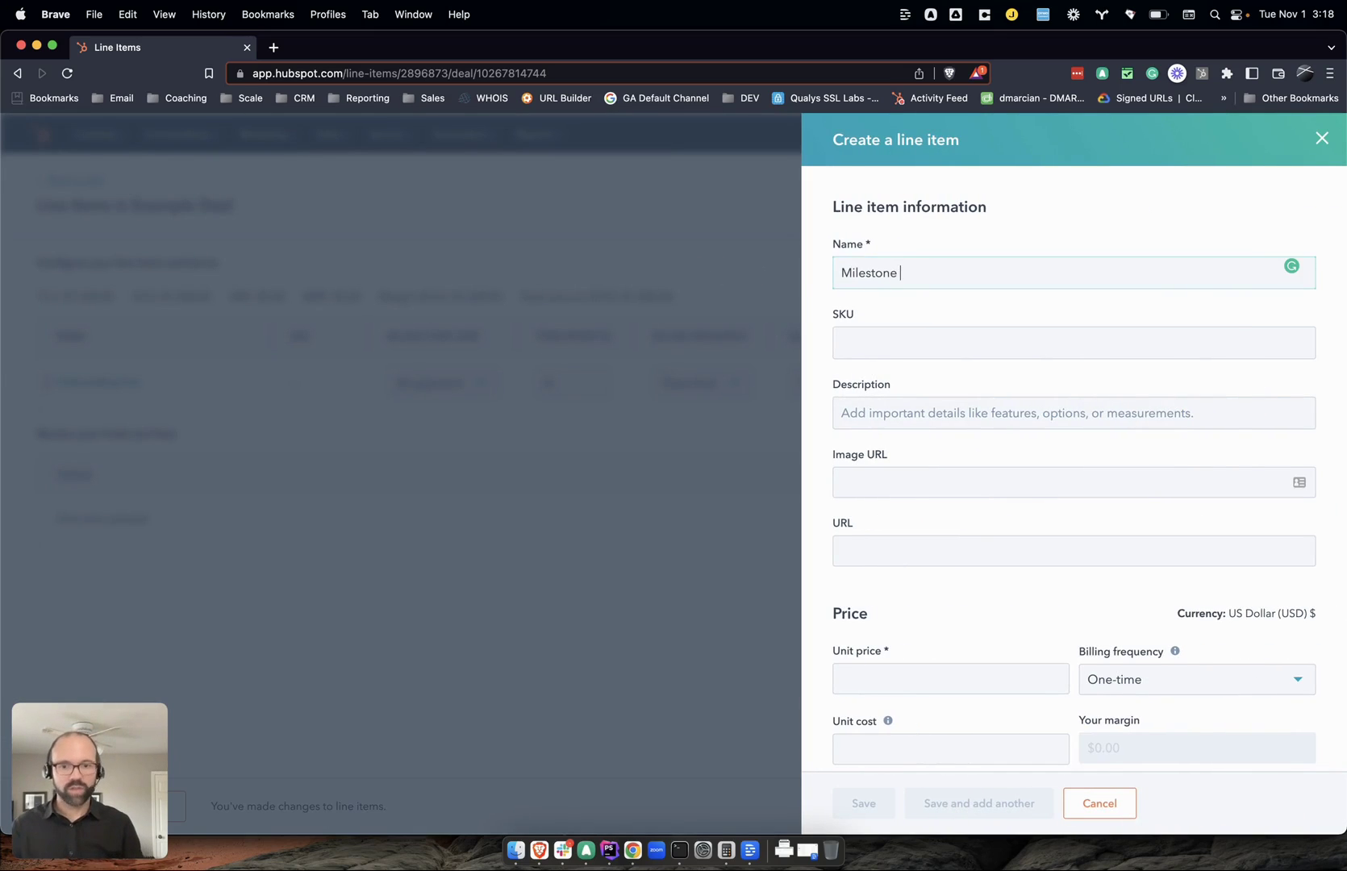
pyautogui.write('#1 Completed')
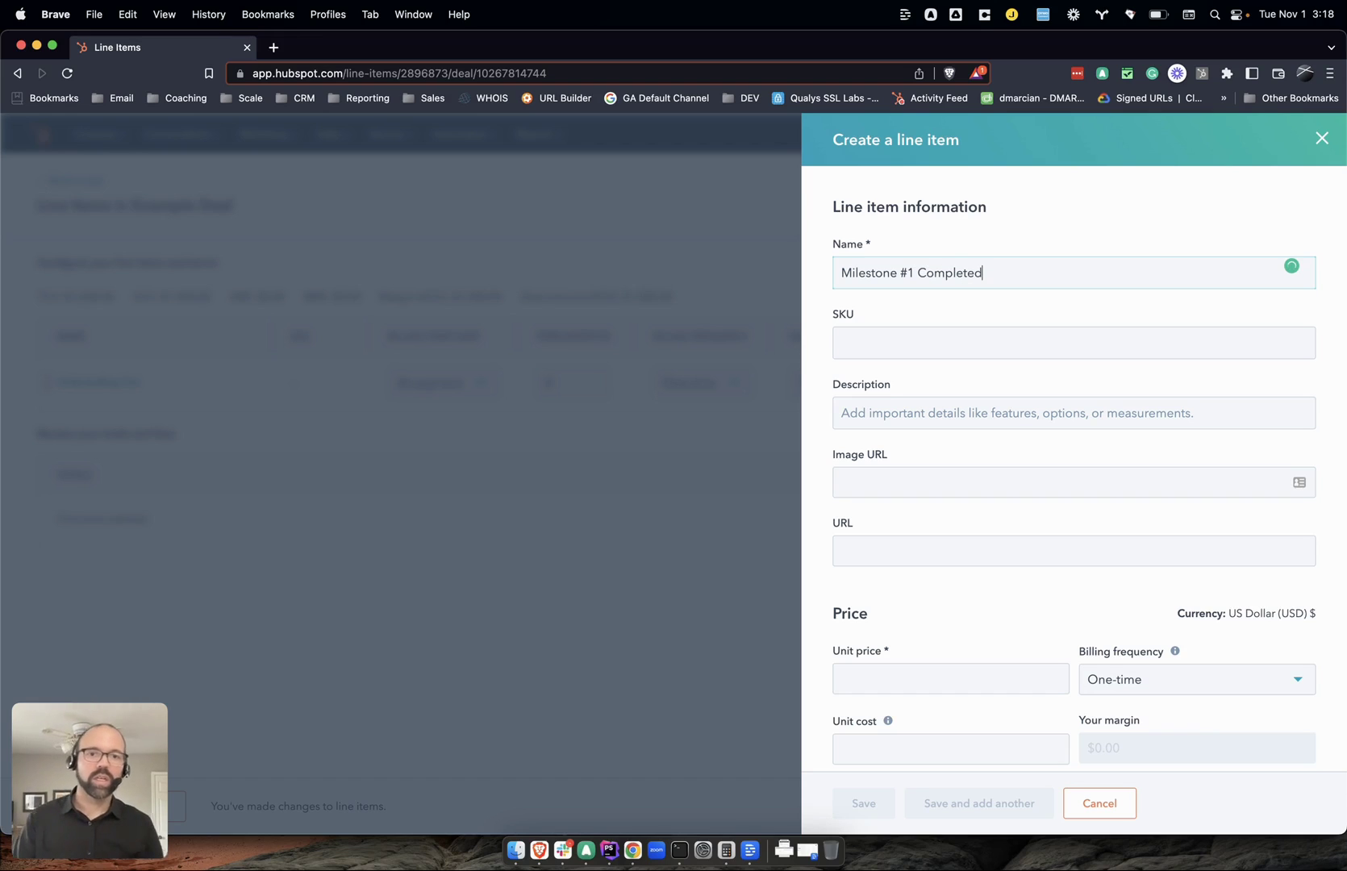
pyautogui.click(914, 341)
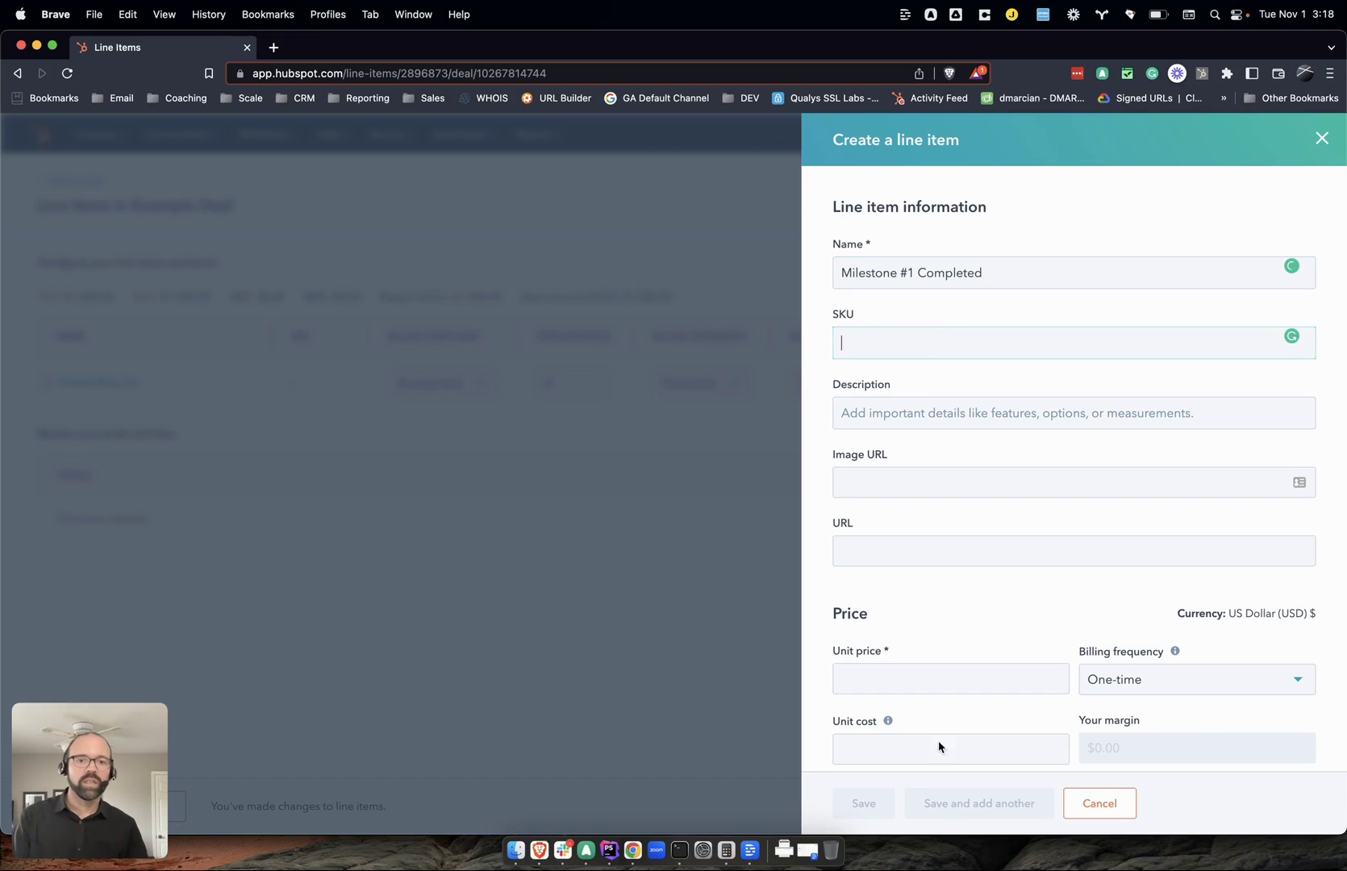
pyautogui.click(917, 677)
pyautogui.write('1500.00')
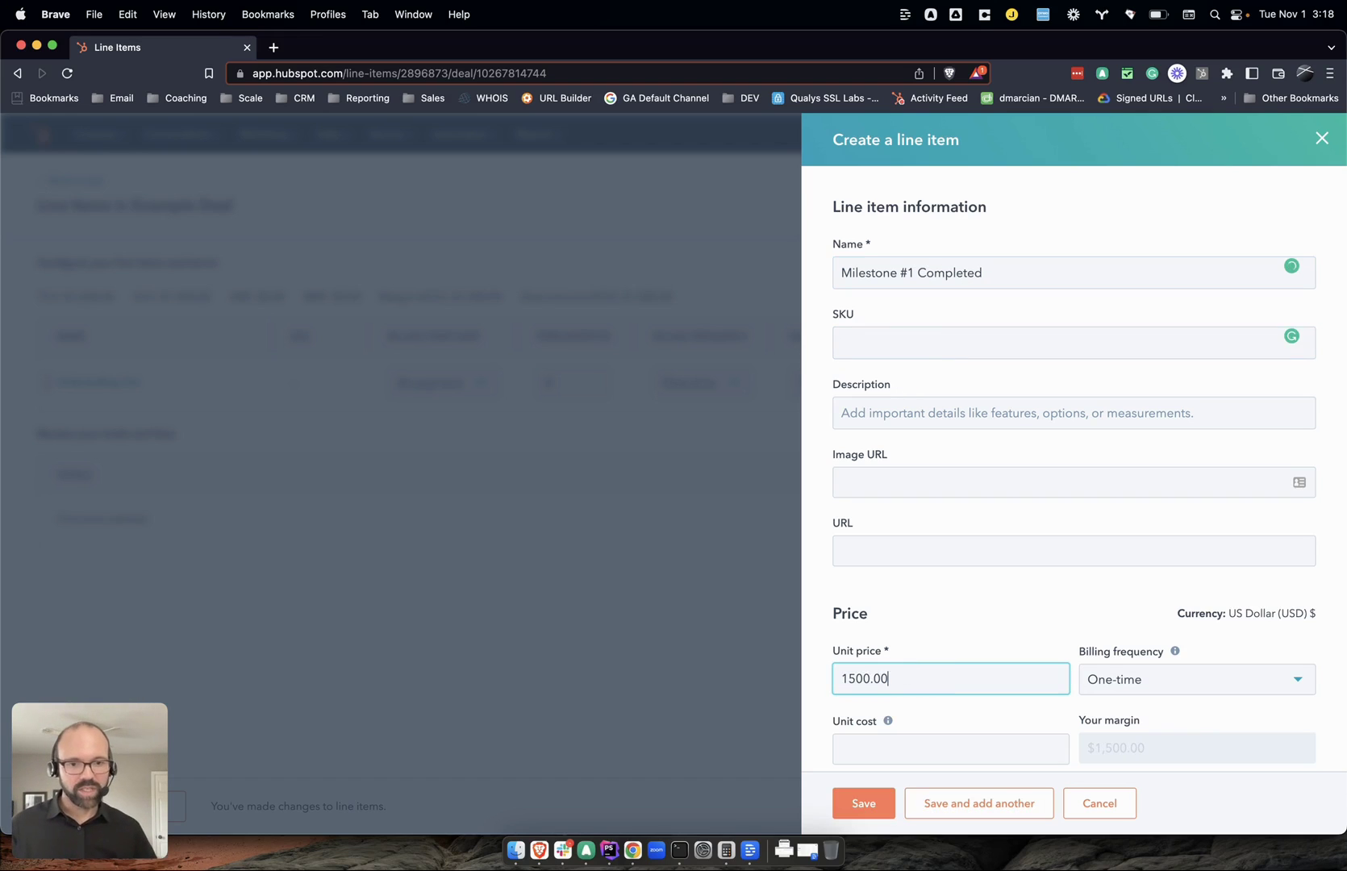
pyautogui.click(856, 806)
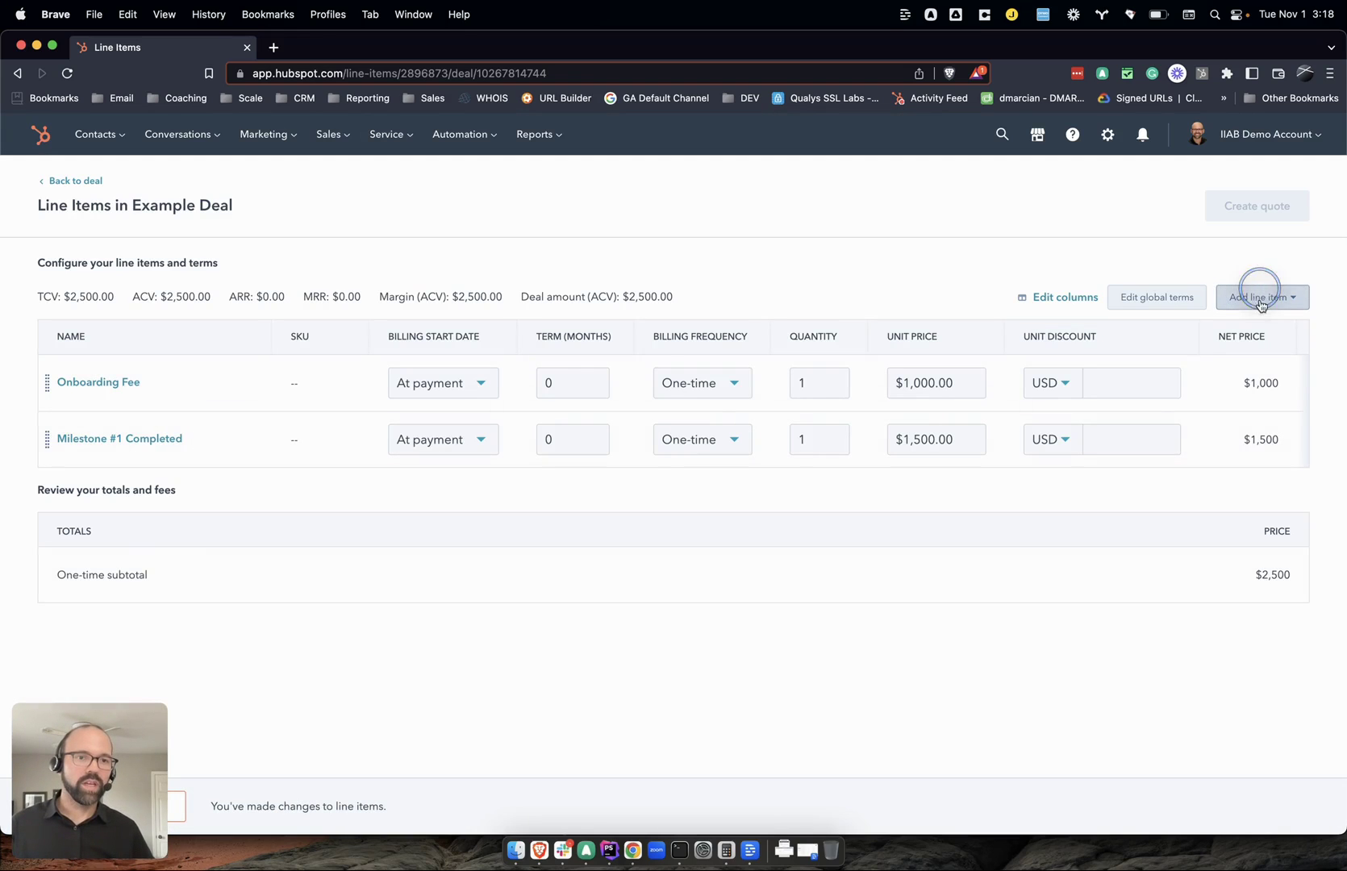
# Step: Add a custom one-time line item named "Milestone - Project Completed" with a unit price of $2,000.00
pyautogui.click(1255, 298)
pyautogui.click(1218, 369)
pyautogui.click(977, 273)
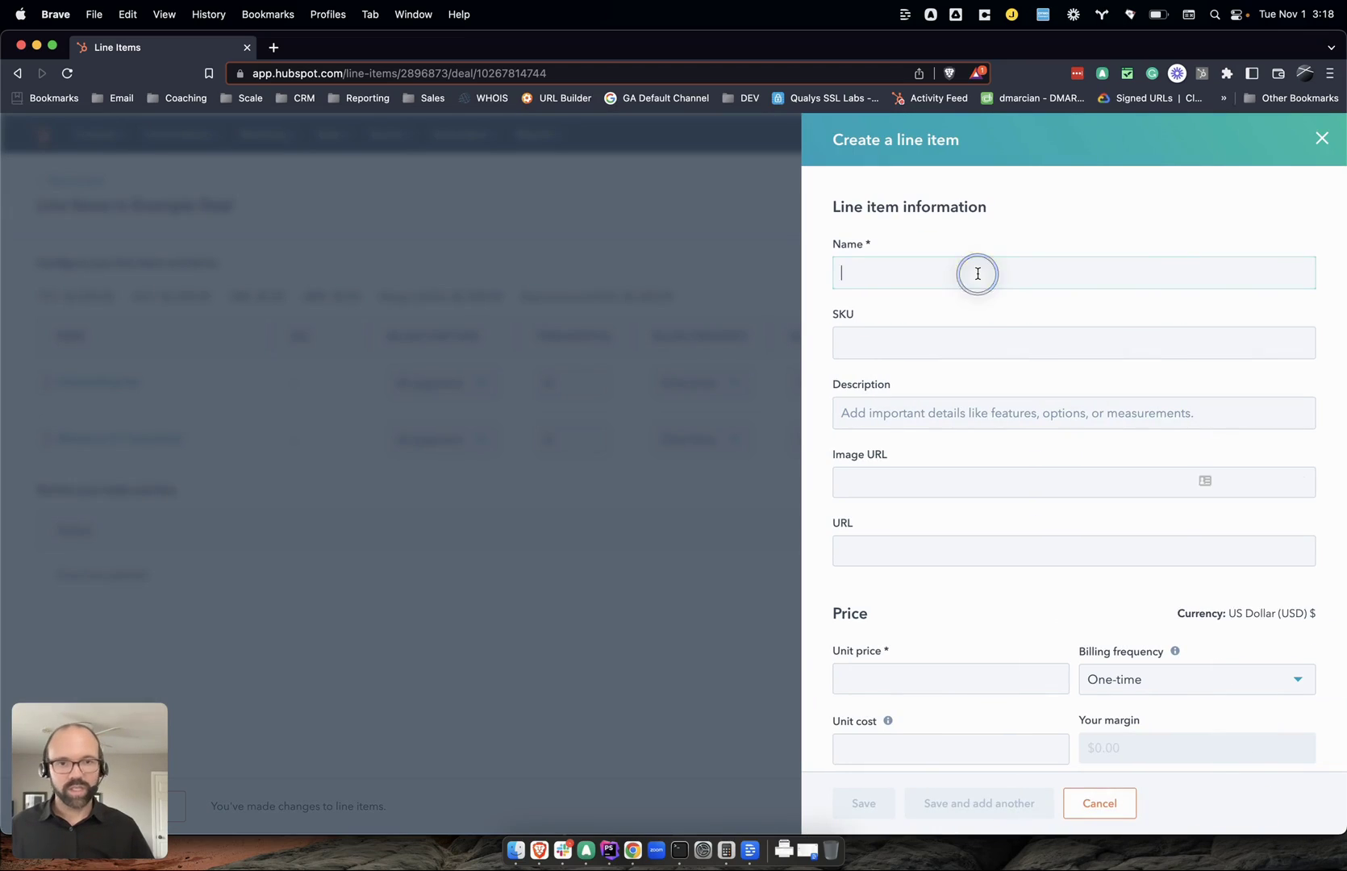
pyautogui.write('Project Completed')
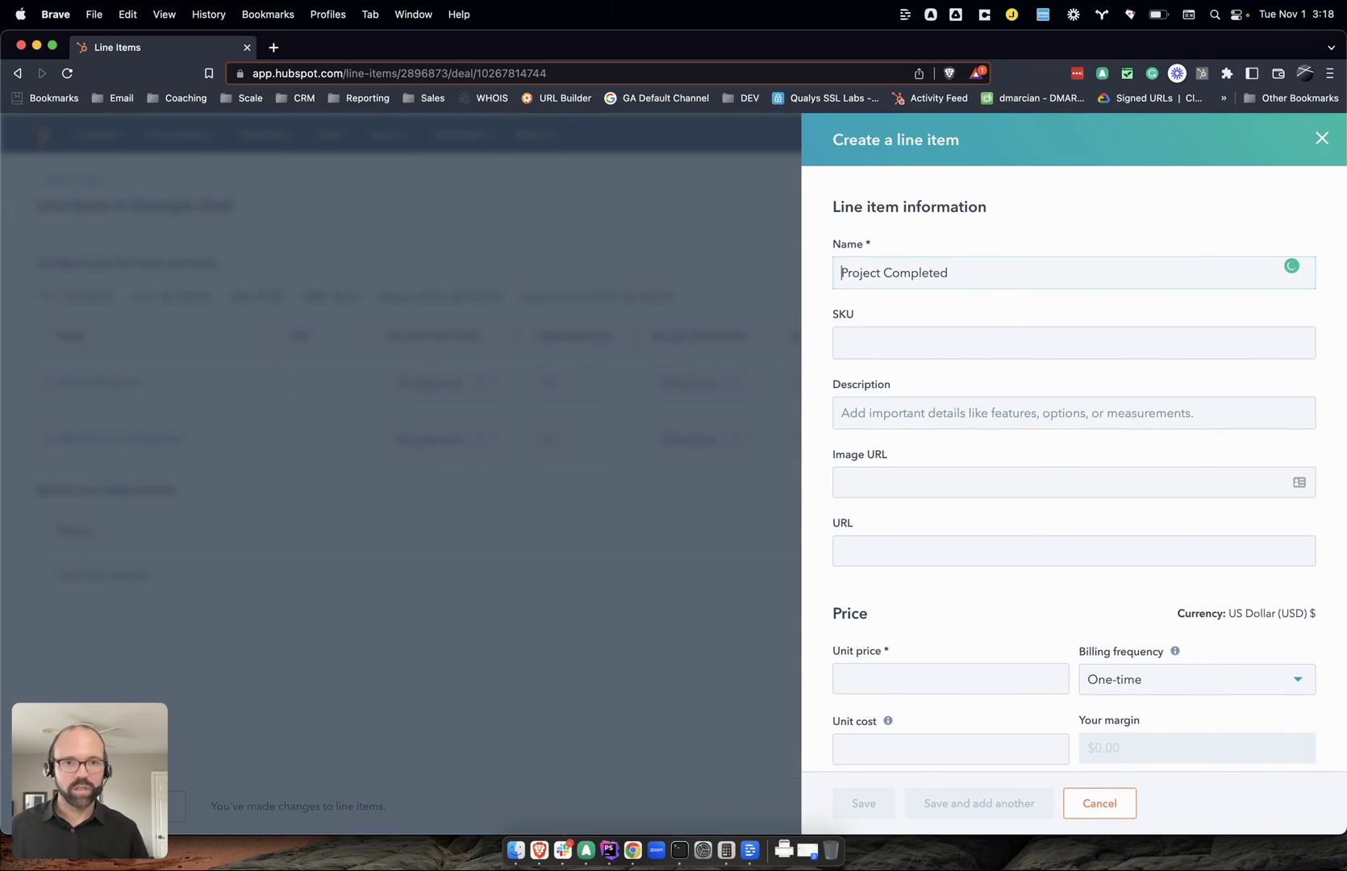
pyautogui.write('Milestone -')
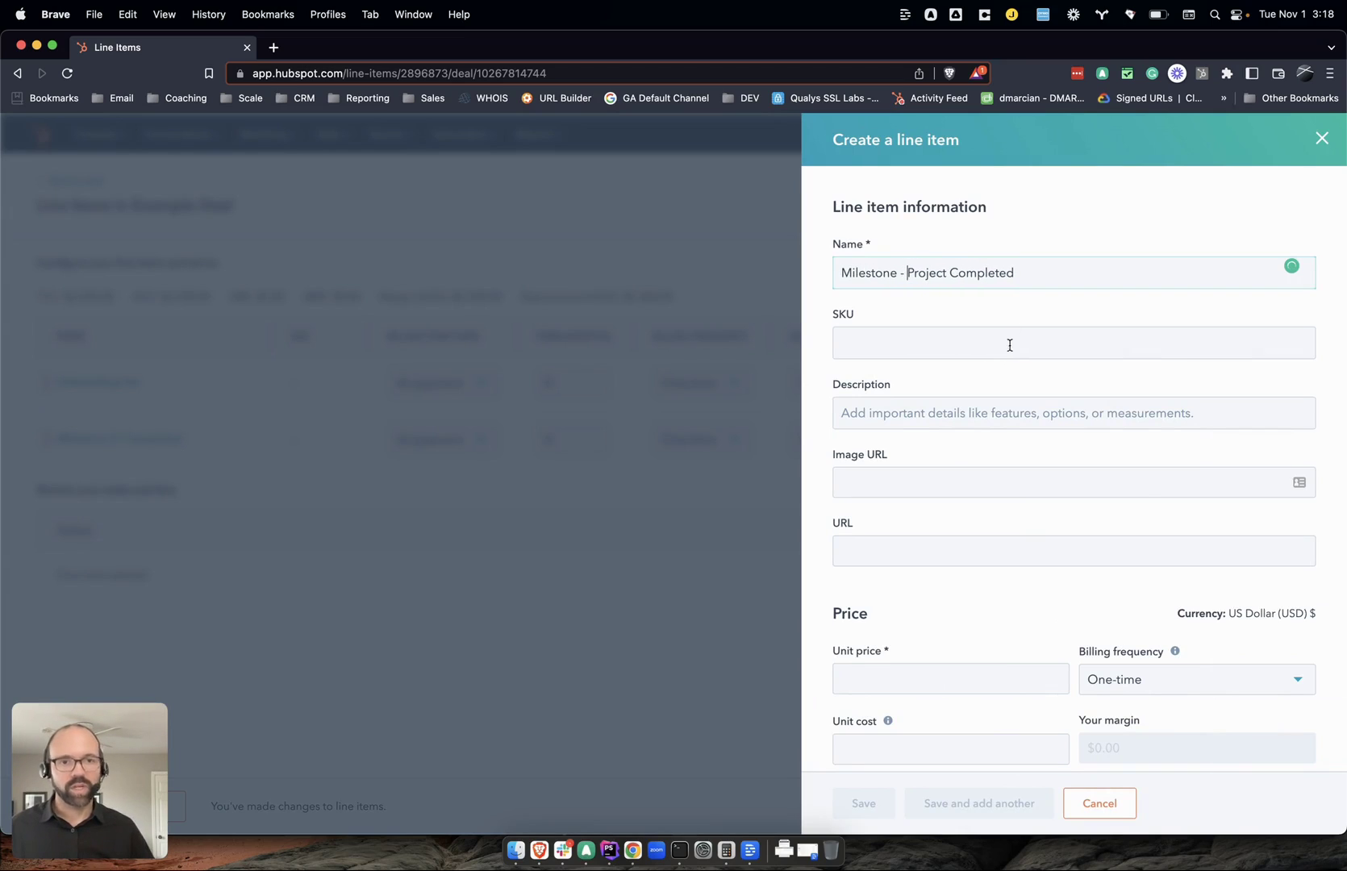
pyautogui.click(1008, 352)
pyautogui.click(923, 677)
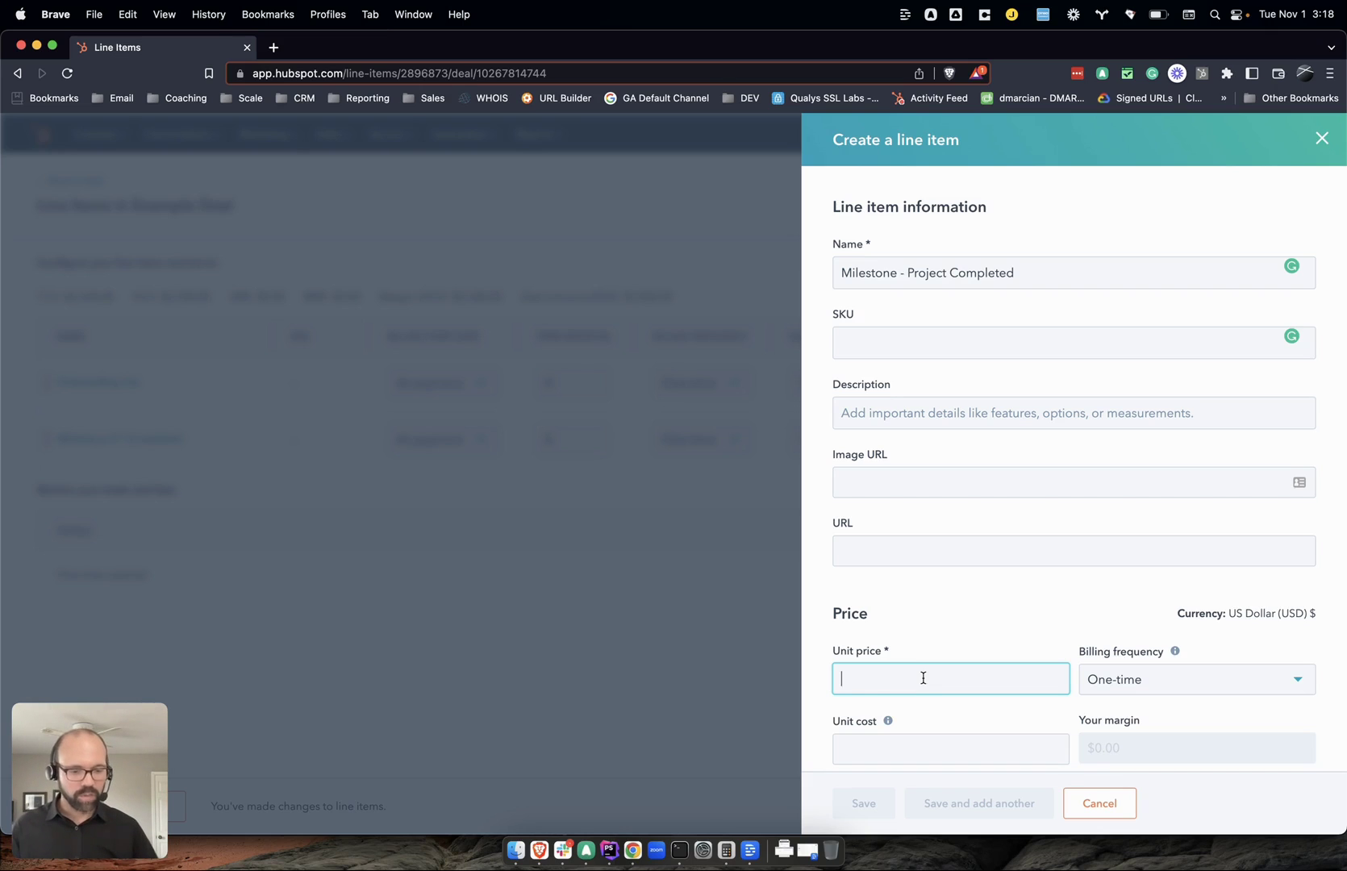
pyautogui.write('250')
pyautogui.press('BackSpace')
pyautogui.press('BackSpace')
pyautogui.write('00')
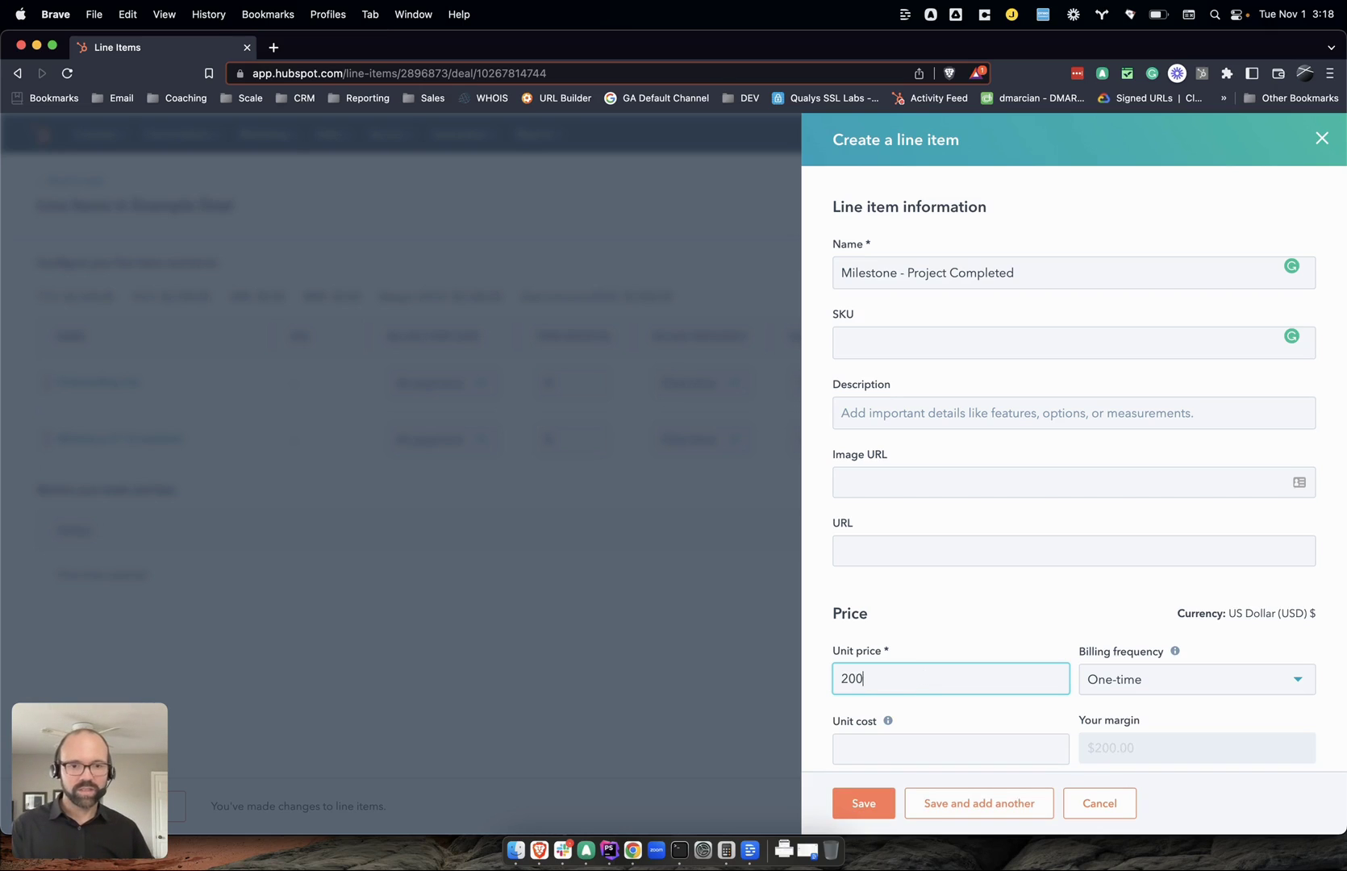
pyautogui.write('0')
pyautogui.click(926, 739)
pyautogui.click(855, 805)
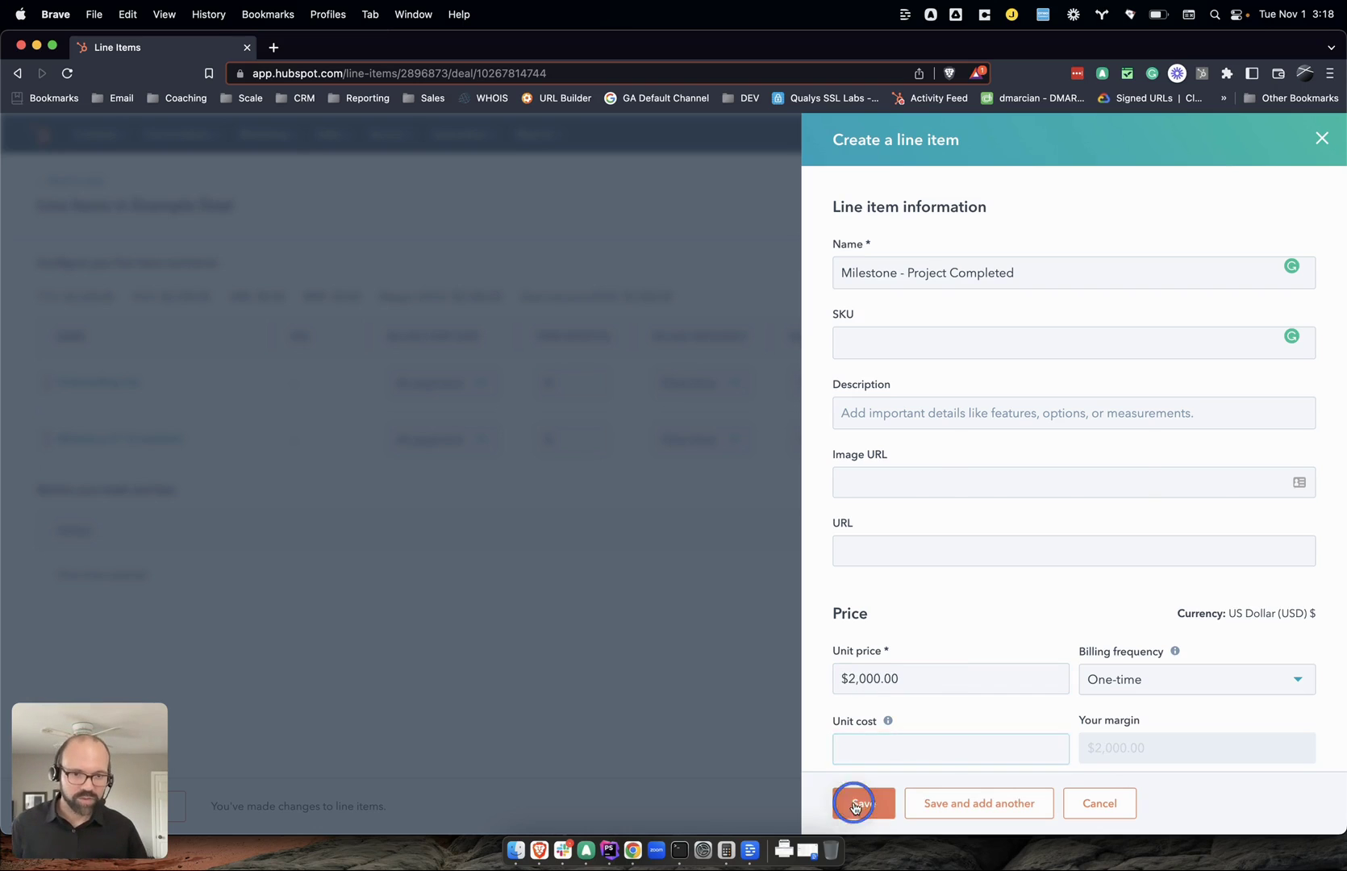
# Step: Save the line item changes and update the deal amount to $4,500.00
pyautogui.moveTo(65, 297); pyautogui.dragTo(247, 294)
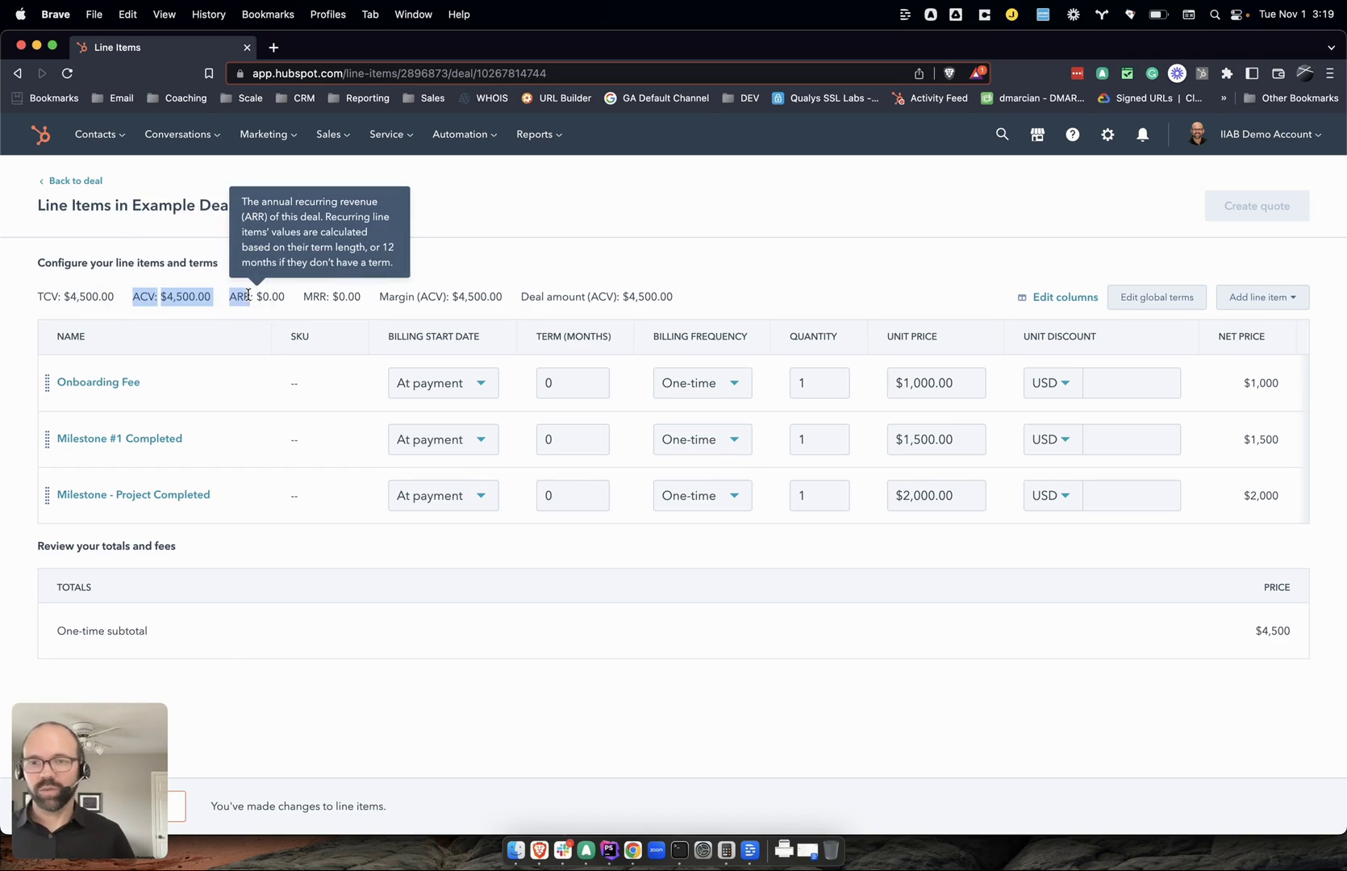
pyautogui.click(248, 296)
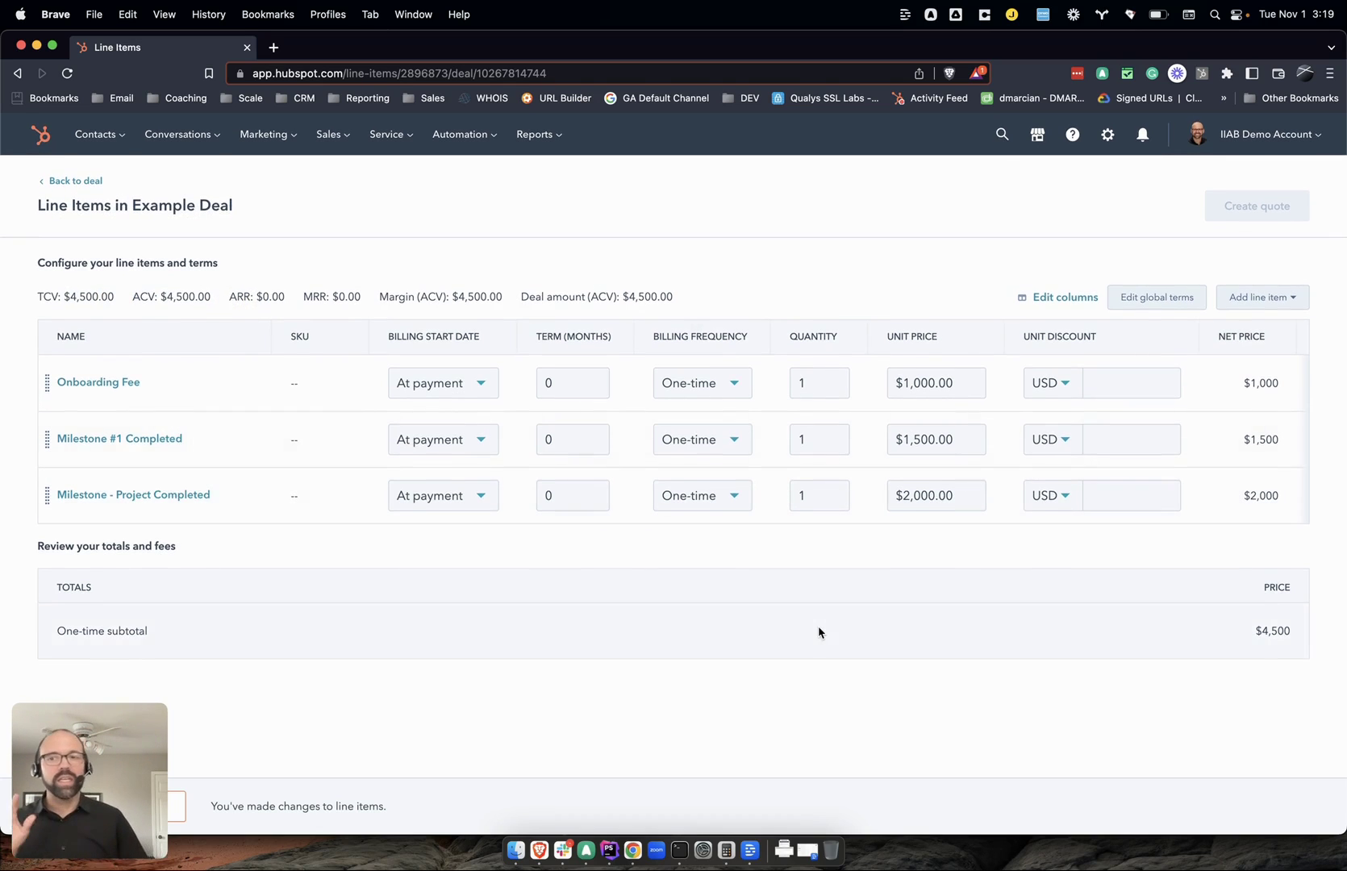
pyautogui.moveTo(117, 747); pyautogui.dragTo(1255, 763)
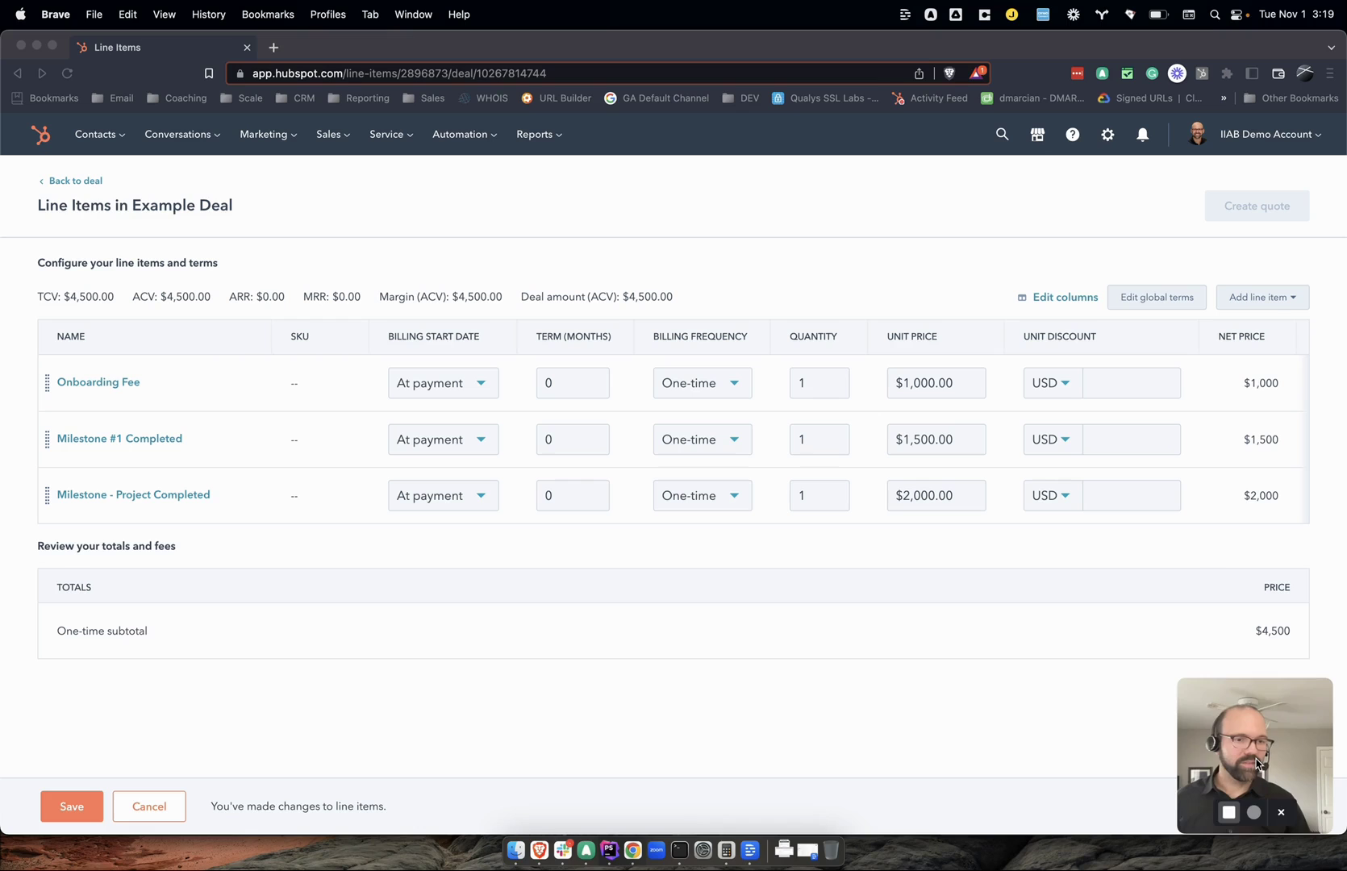
pyautogui.click(51, 796)
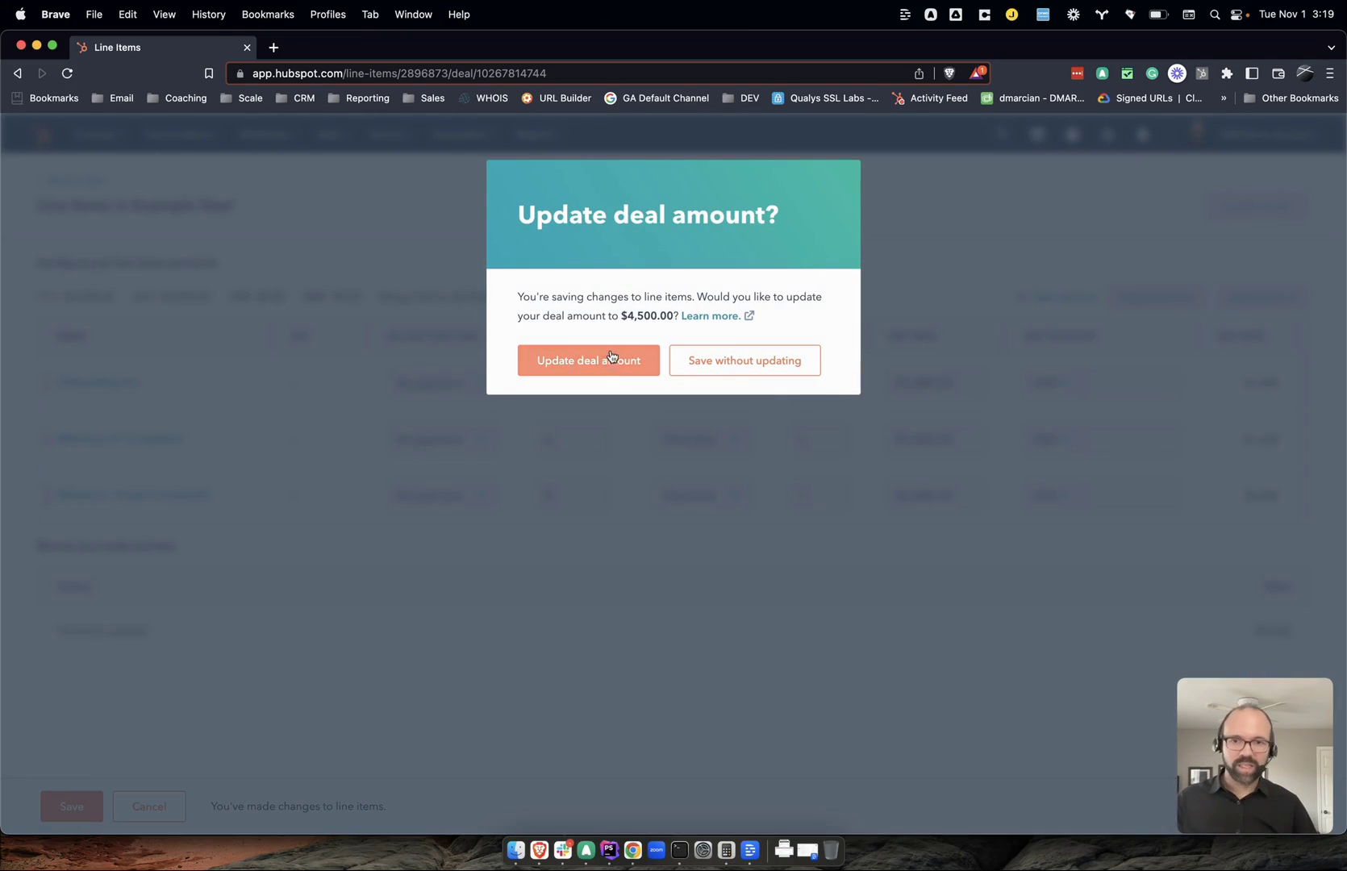
pyautogui.click(612, 357)
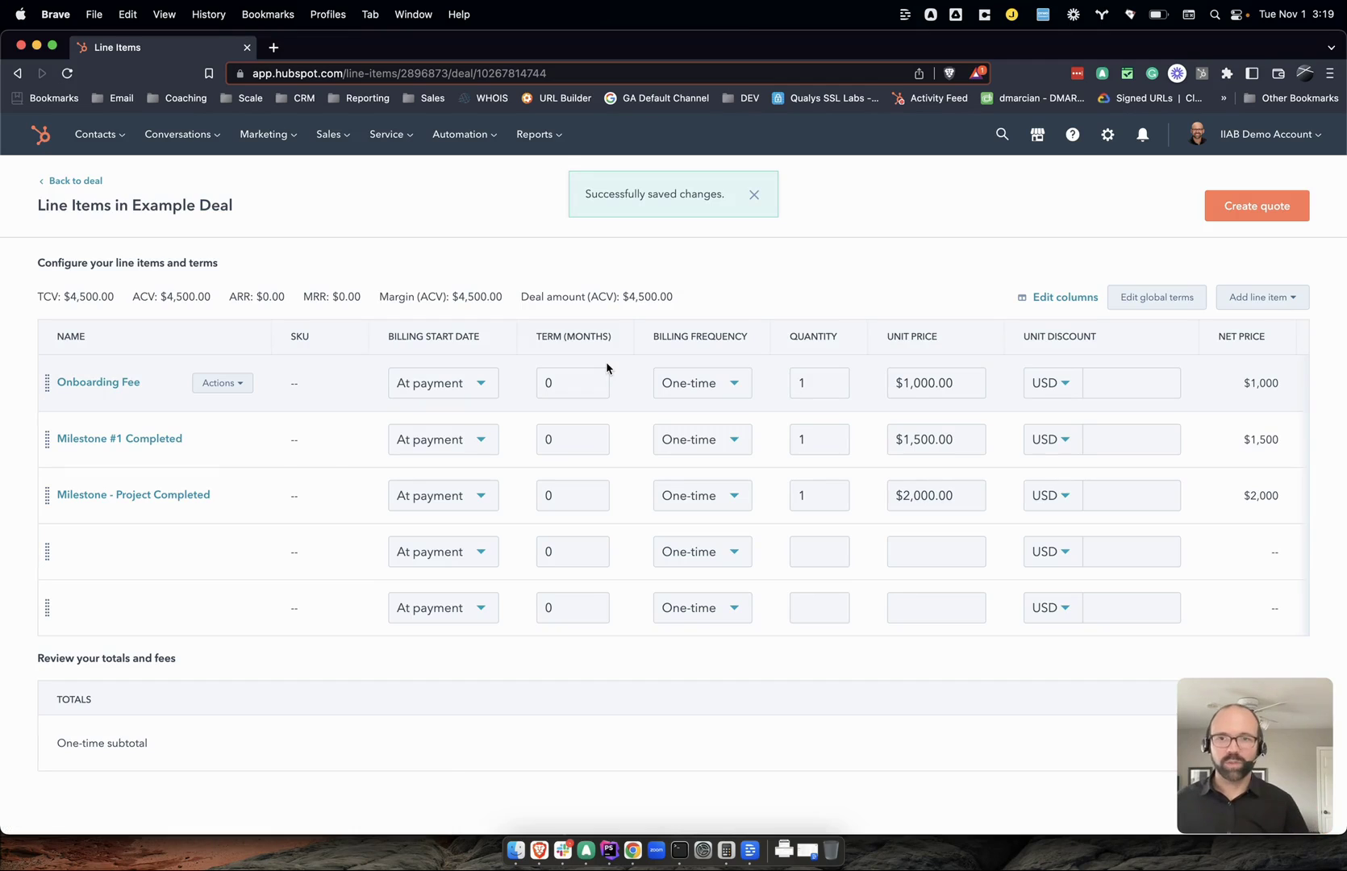
# Step: Create a quote from the deal's line items using the Modern quote template
pyautogui.click(1248, 214)
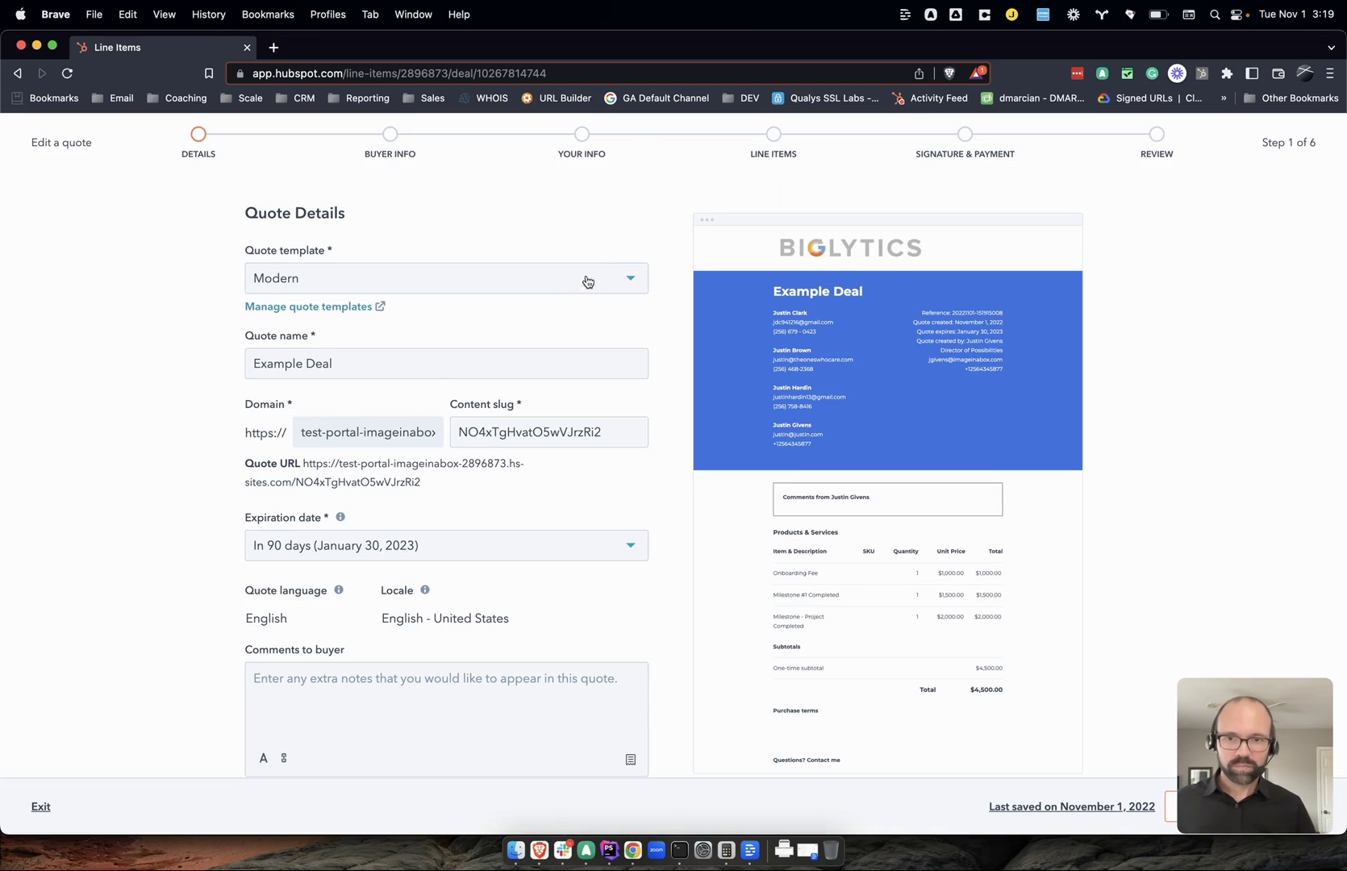
pyautogui.click(585, 281)
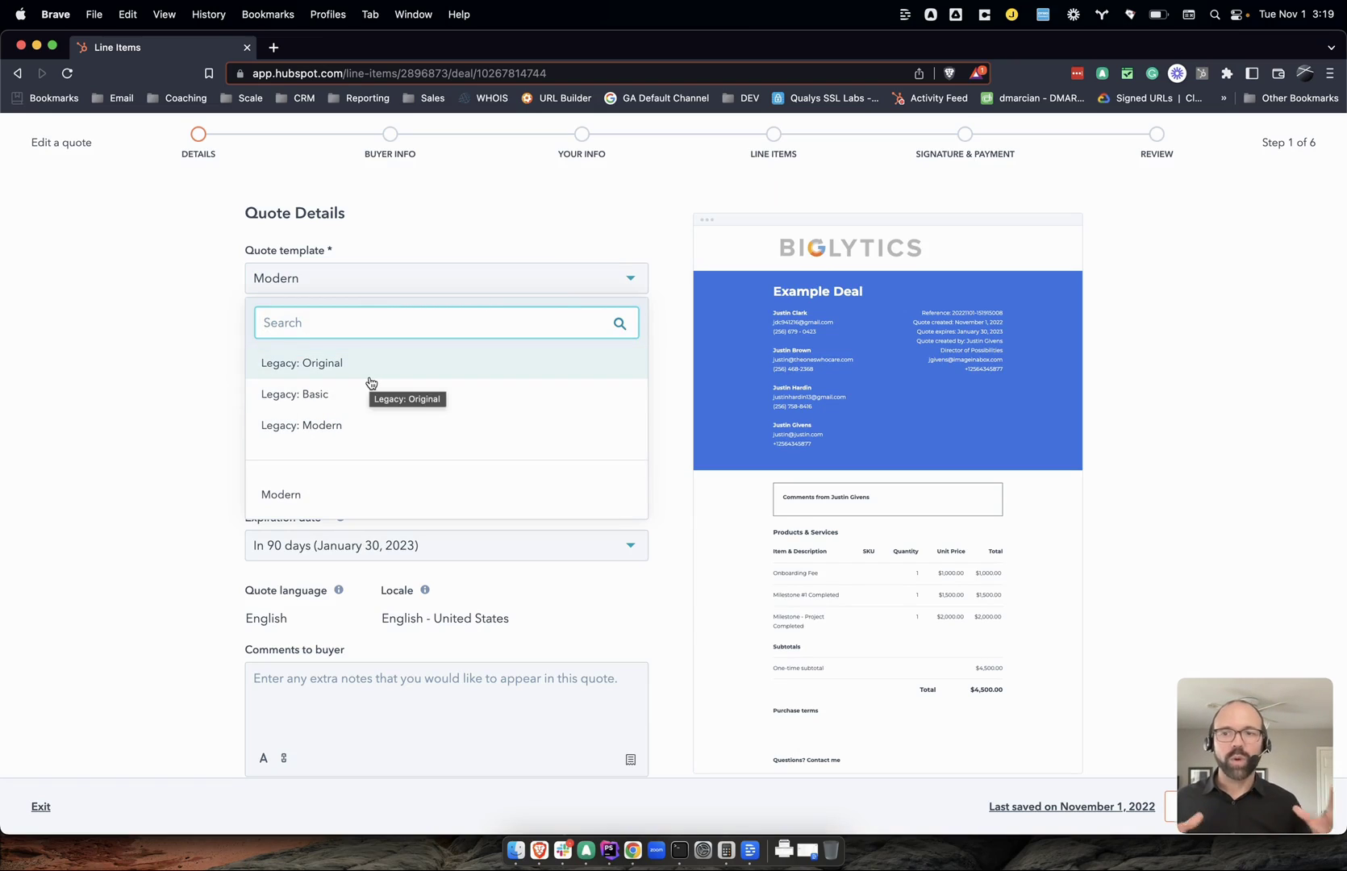
pyautogui.scroll(-2, 317, 495)
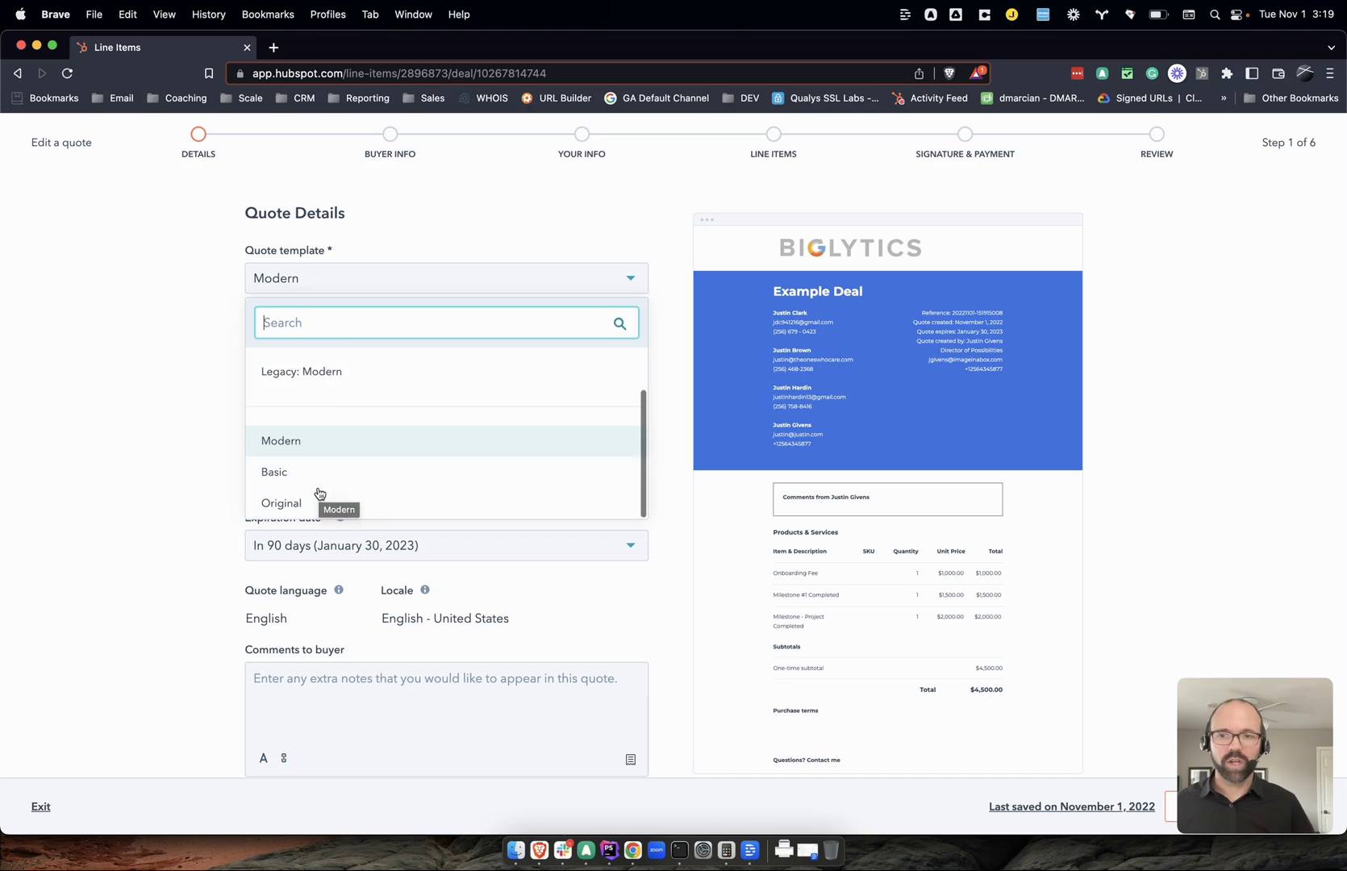
pyautogui.click(330, 438)
# Step: Set the quote's expiration date to in 30 days (December 1, 2022)
pyautogui.click(558, 436)
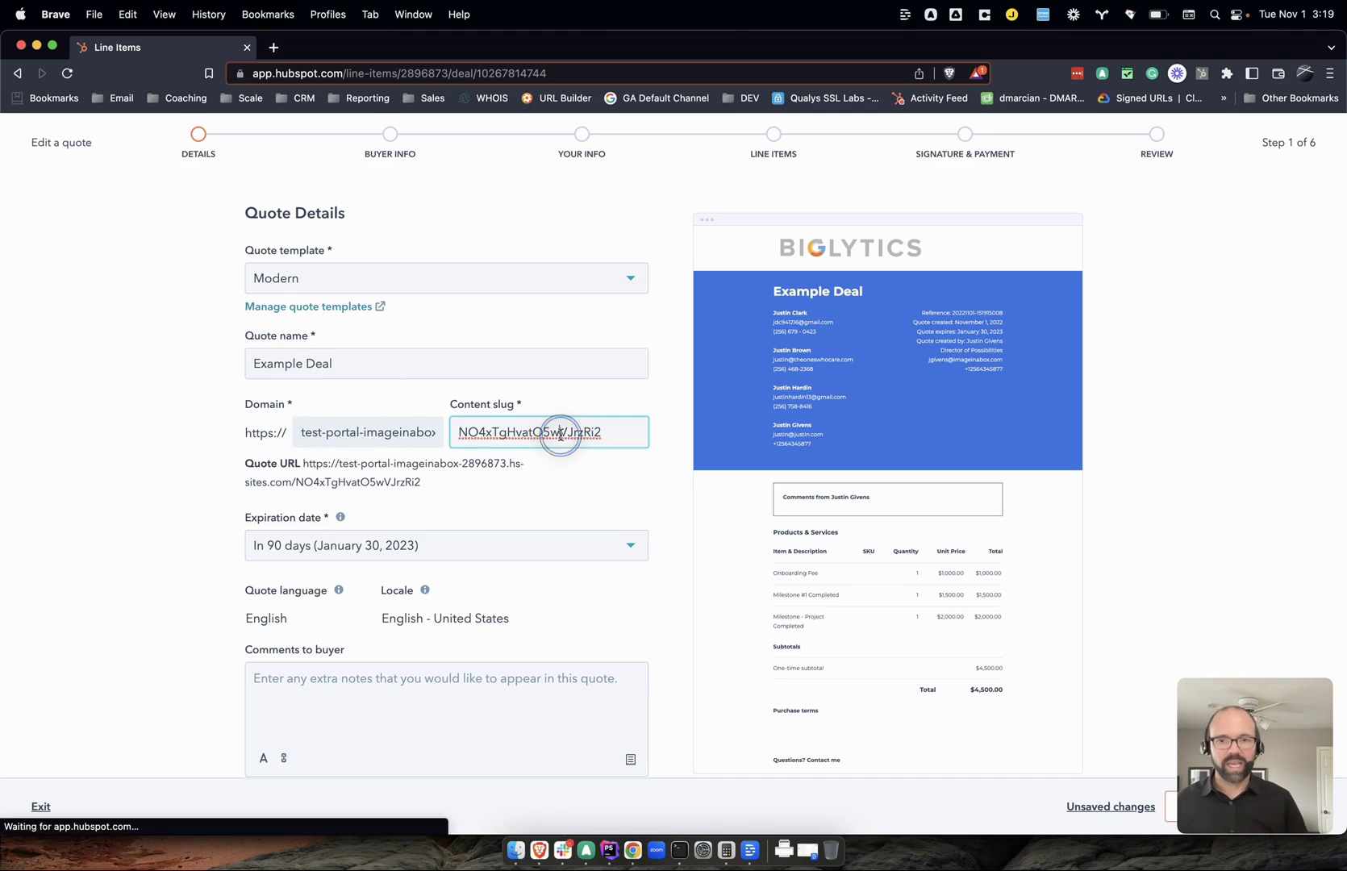
pyautogui.scroll(-5, 558, 440)
pyautogui.click(512, 366)
pyautogui.click(476, 407)
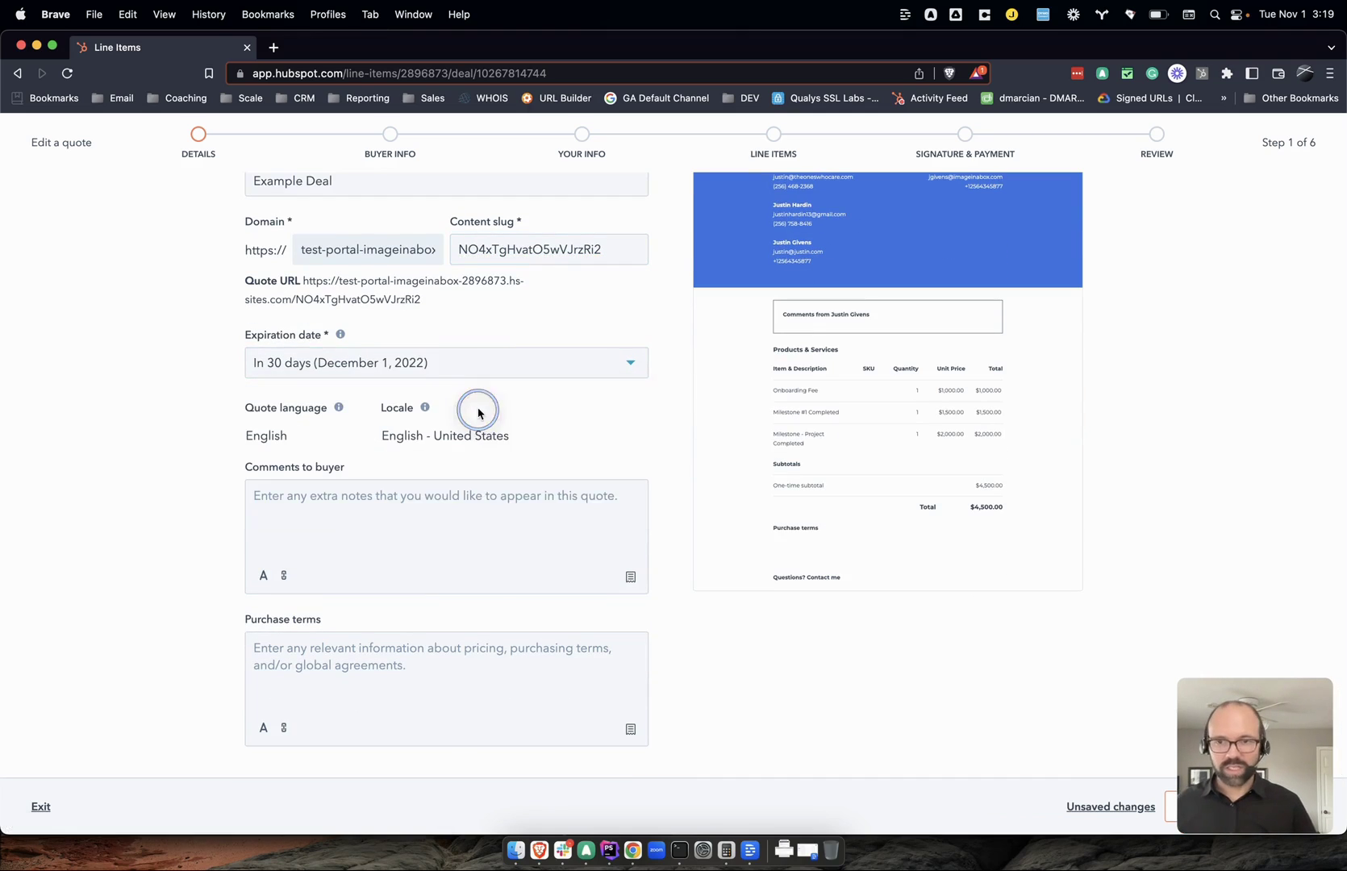
# Step: Advance the quote through the details, buyer info and seller info stages to the line items, leaving comments and purchase terms empty
pyautogui.scroll(5, 496, 641)
pyautogui.click(479, 699)
pyautogui.scroll(-5, 480, 699)
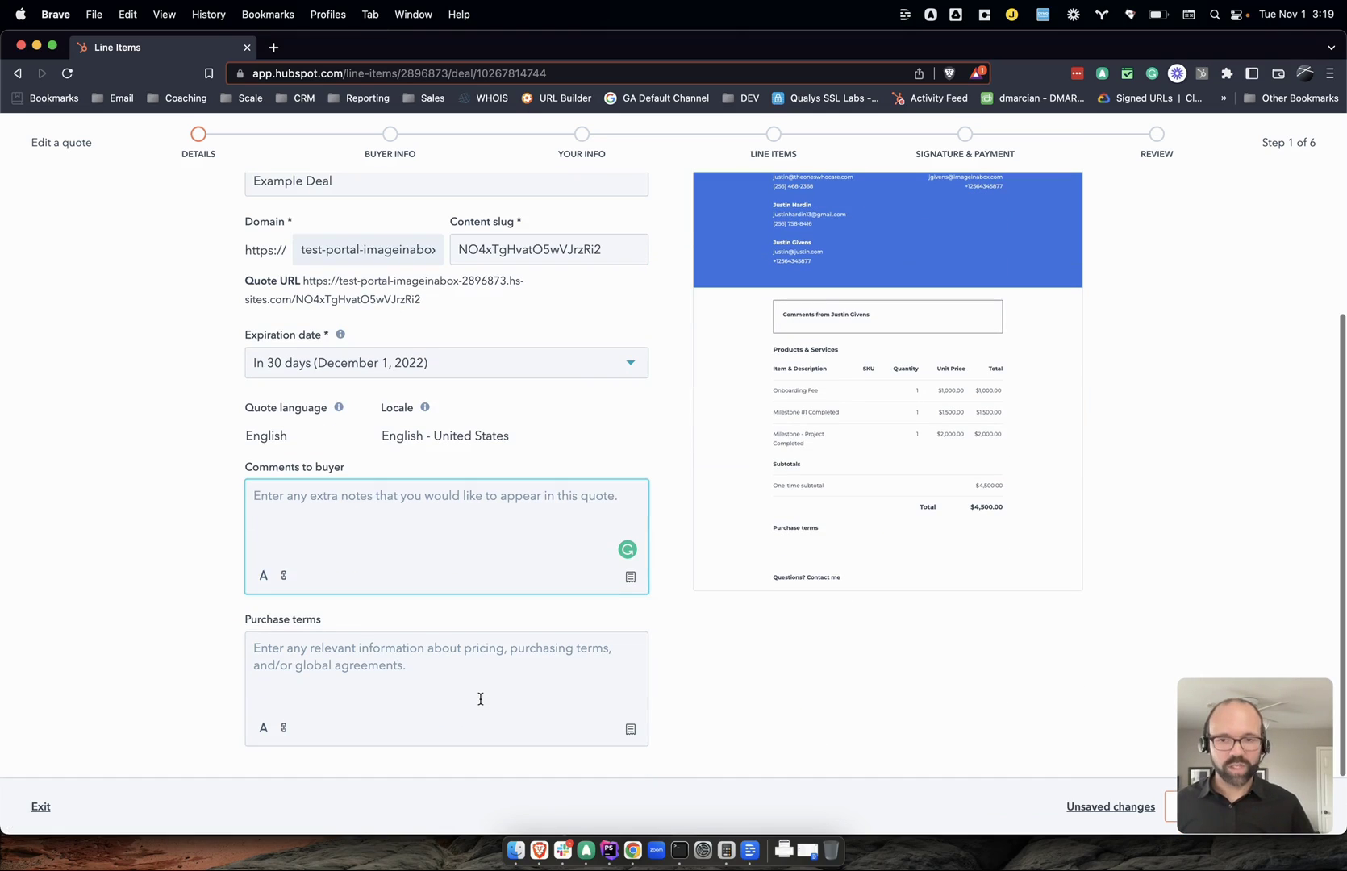
pyautogui.moveTo(1272, 746); pyautogui.dragTo(1270, 676)
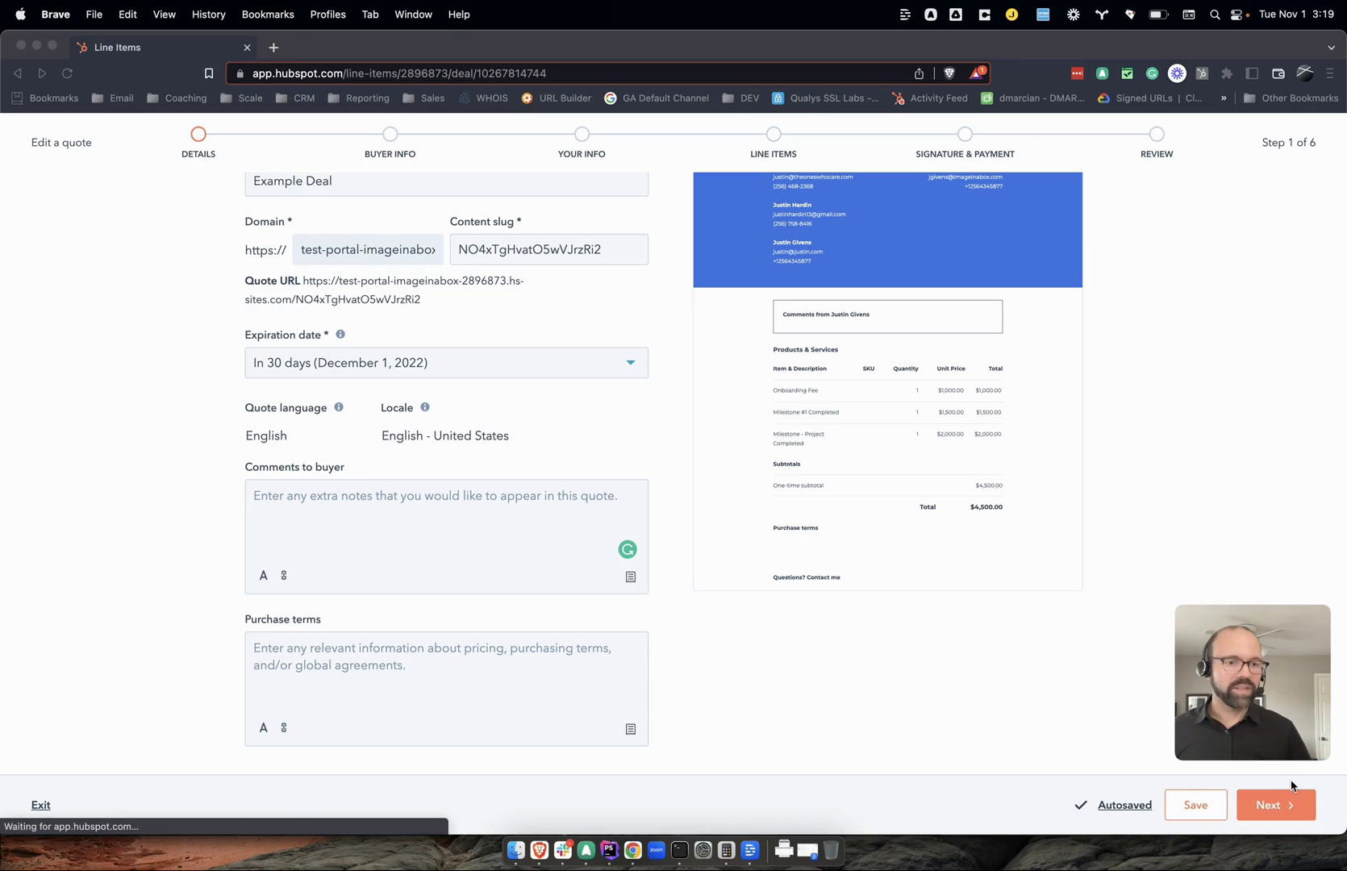
pyautogui.click(1289, 813)
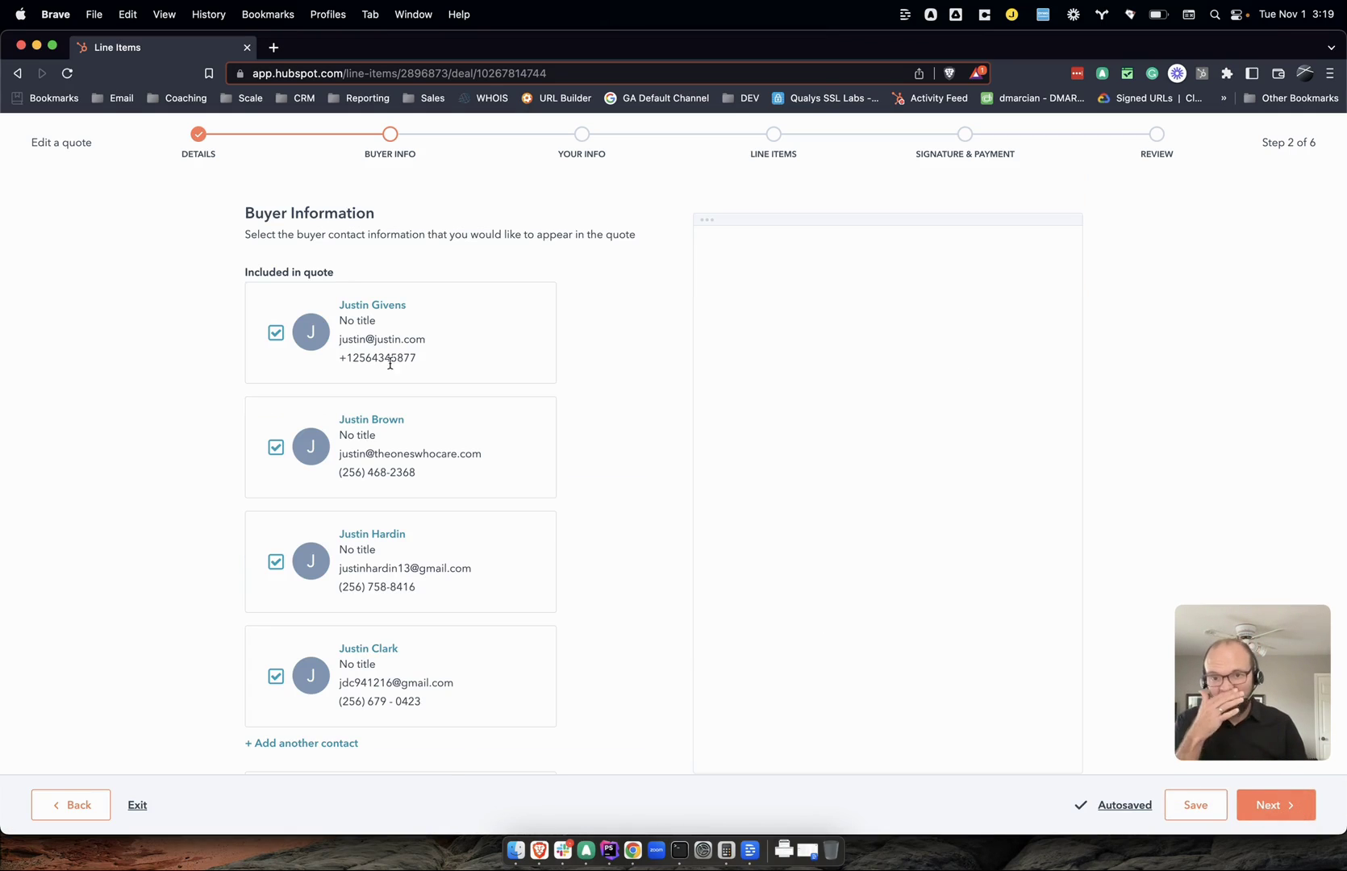
pyautogui.scroll(-3, 625, 506)
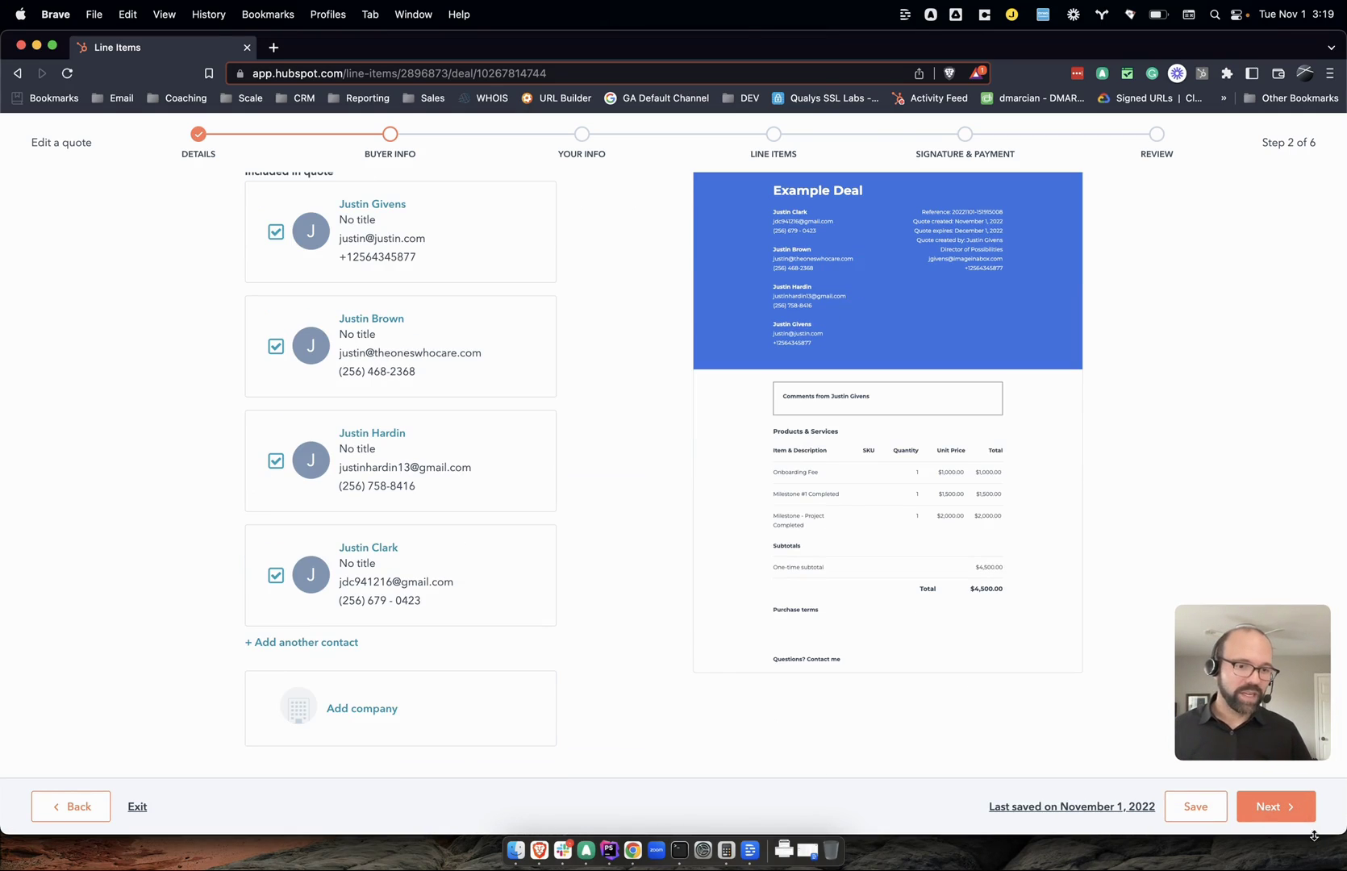
pyautogui.click(1285, 811)
pyautogui.click(1286, 813)
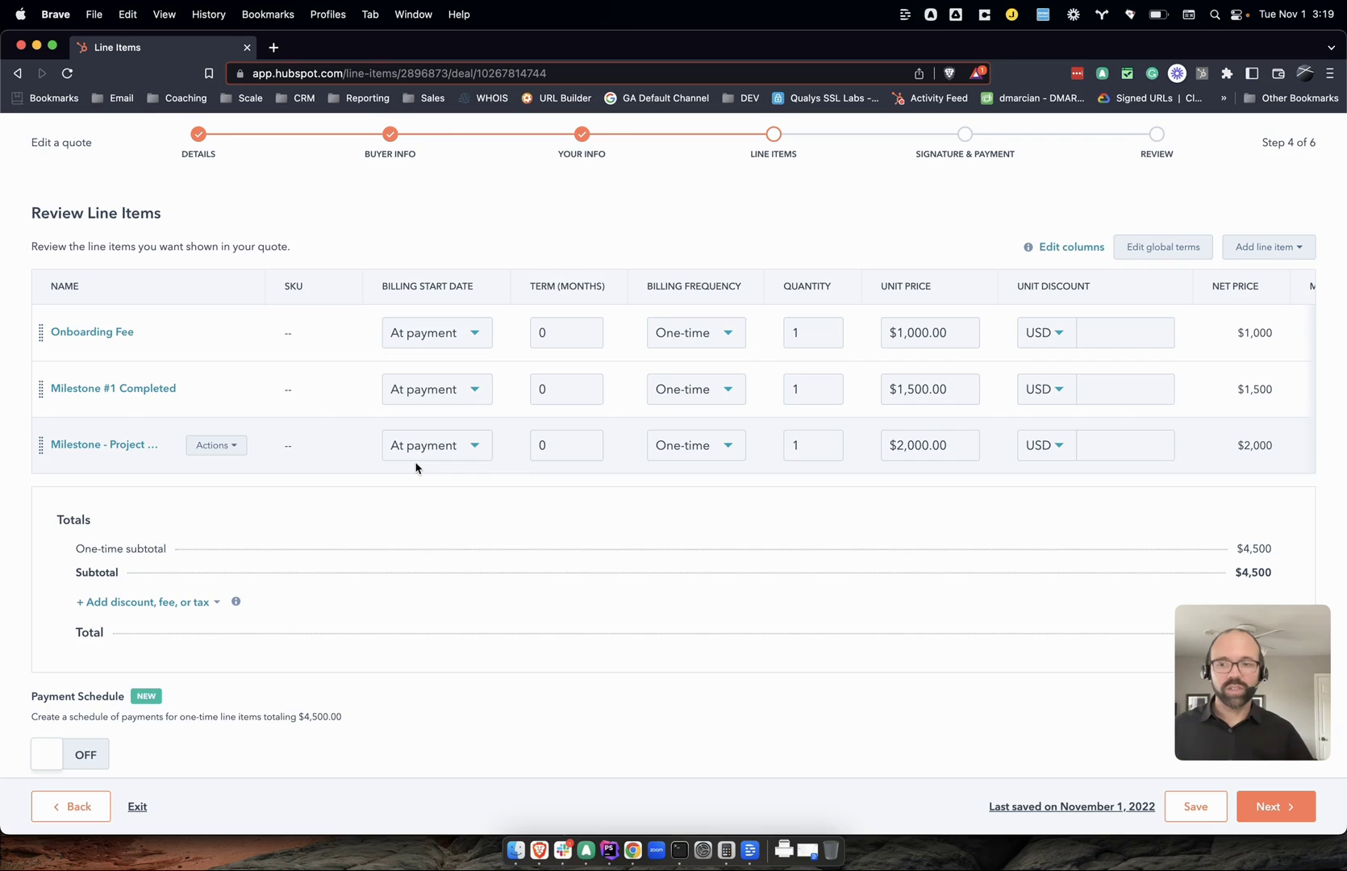
# Step: Review the payment schedule option and the billing frequency choices for the Onboarding Fee line item
pyautogui.scroll(-1, 416, 468)
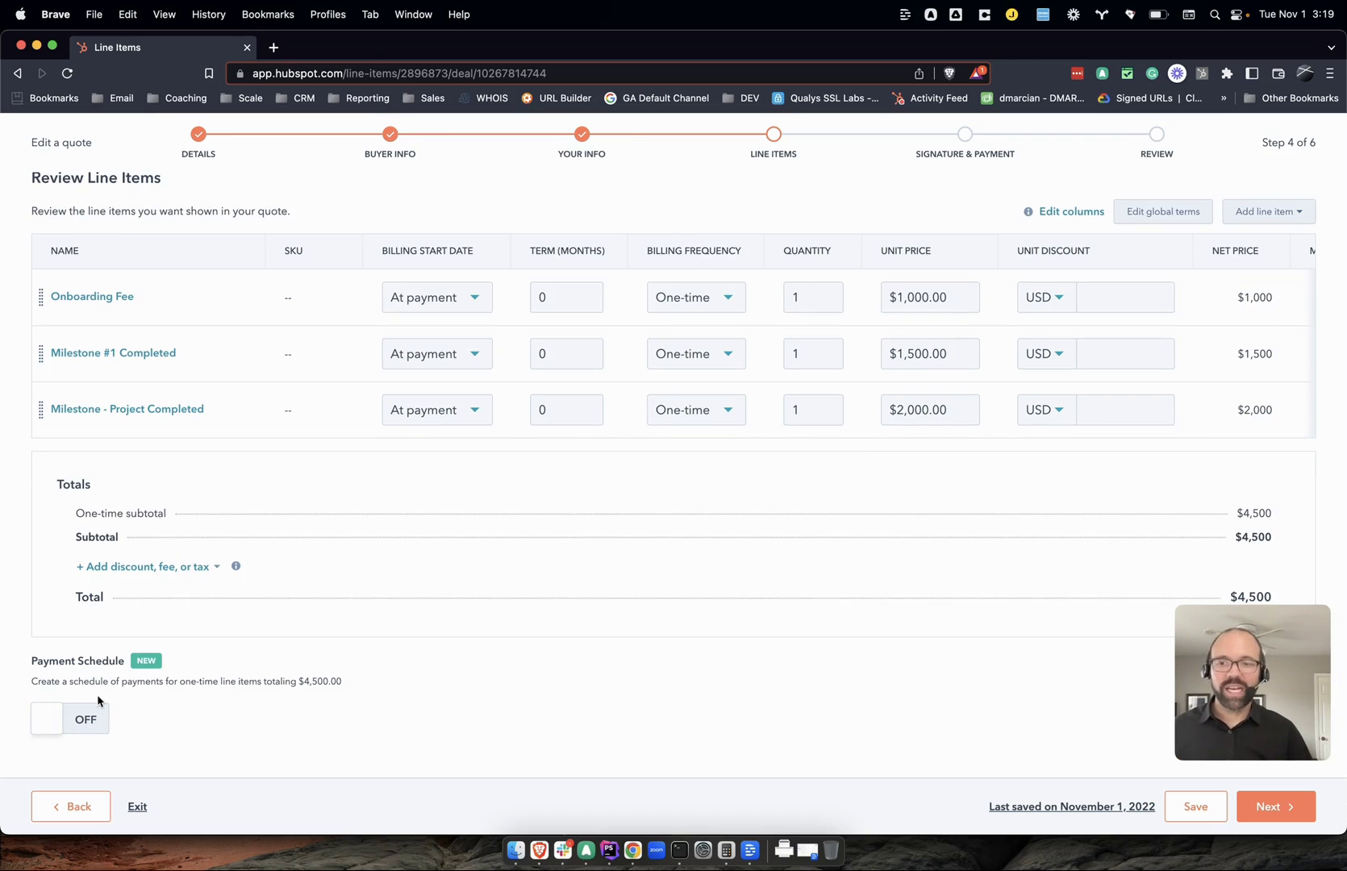
pyautogui.moveTo(45, 663); pyautogui.dragTo(258, 730)
pyautogui.click(729, 299)
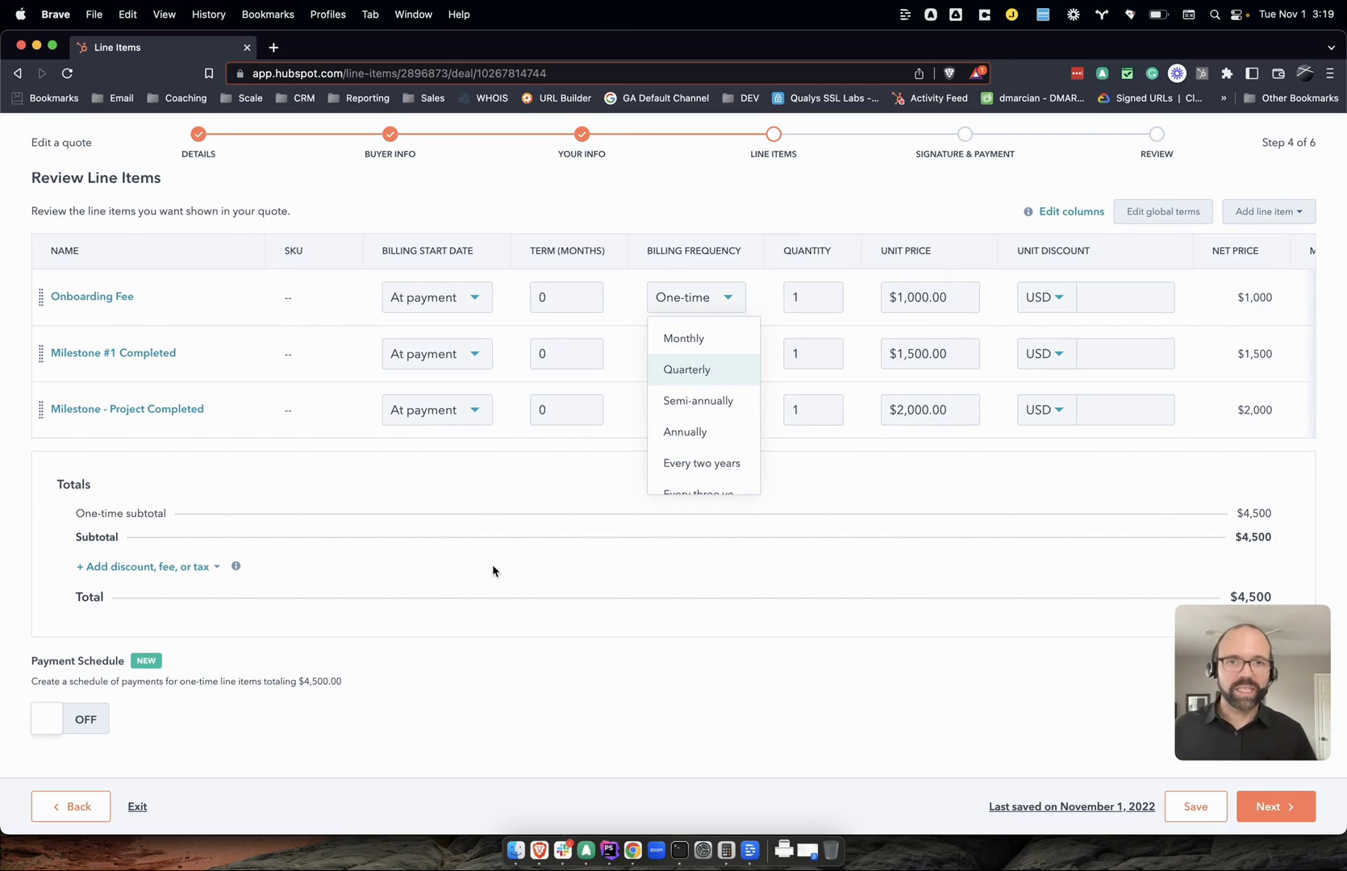
pyautogui.click(734, 303)
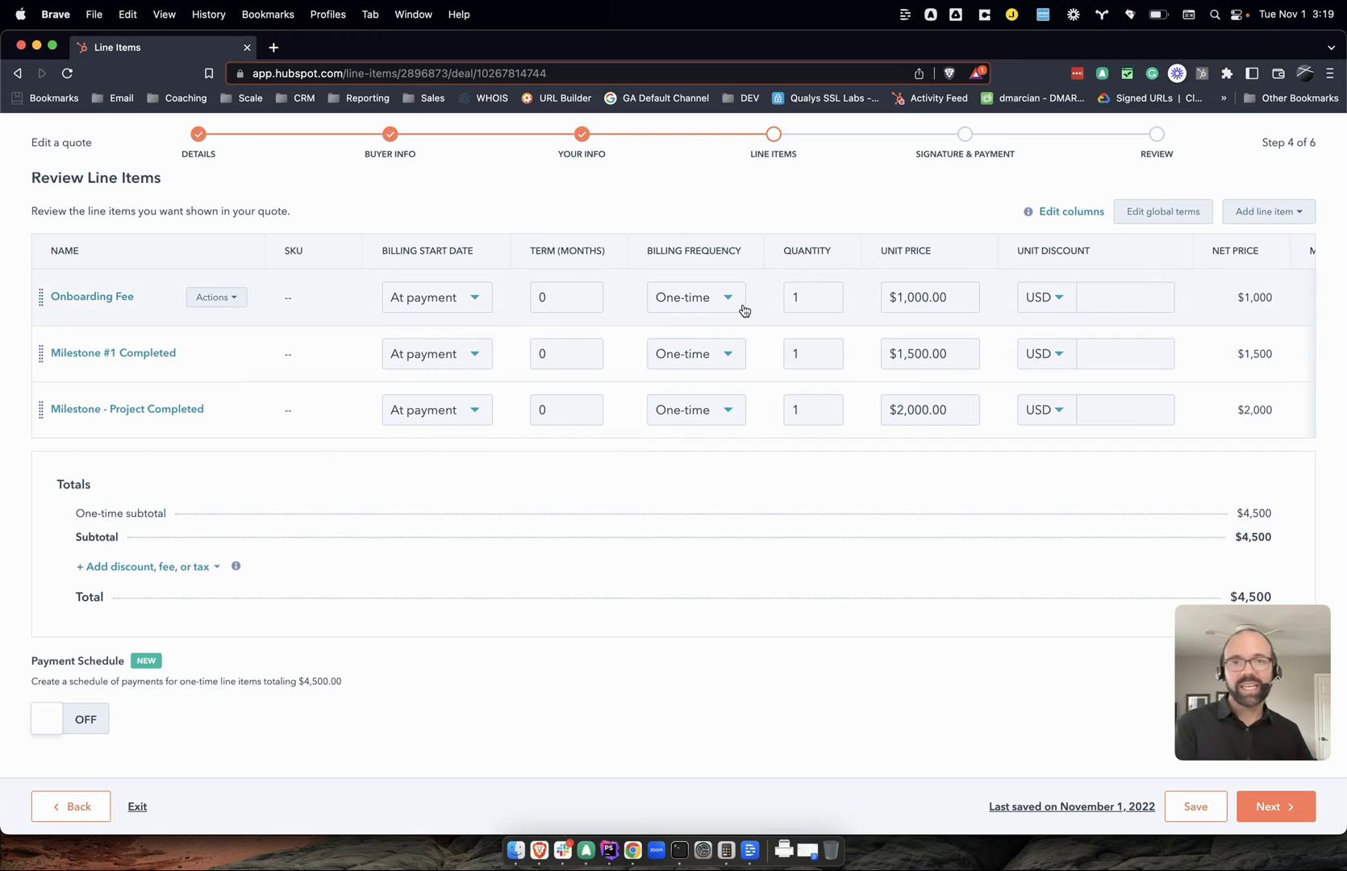
# Step: Turn on the quote's payment schedule and add two more payments to it
pyautogui.click(98, 722)
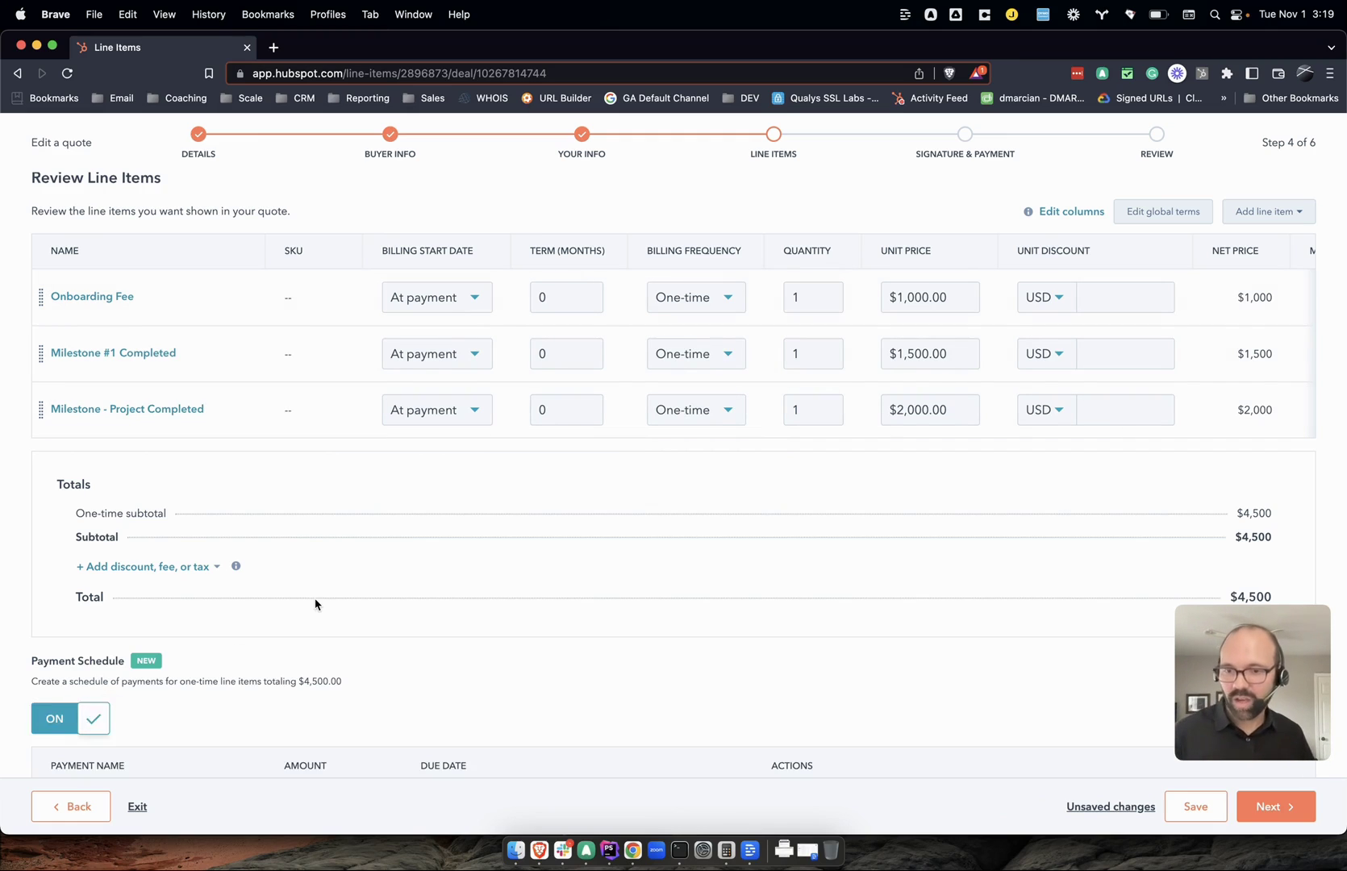
pyautogui.scroll(-3, 316, 604)
pyautogui.click(106, 738)
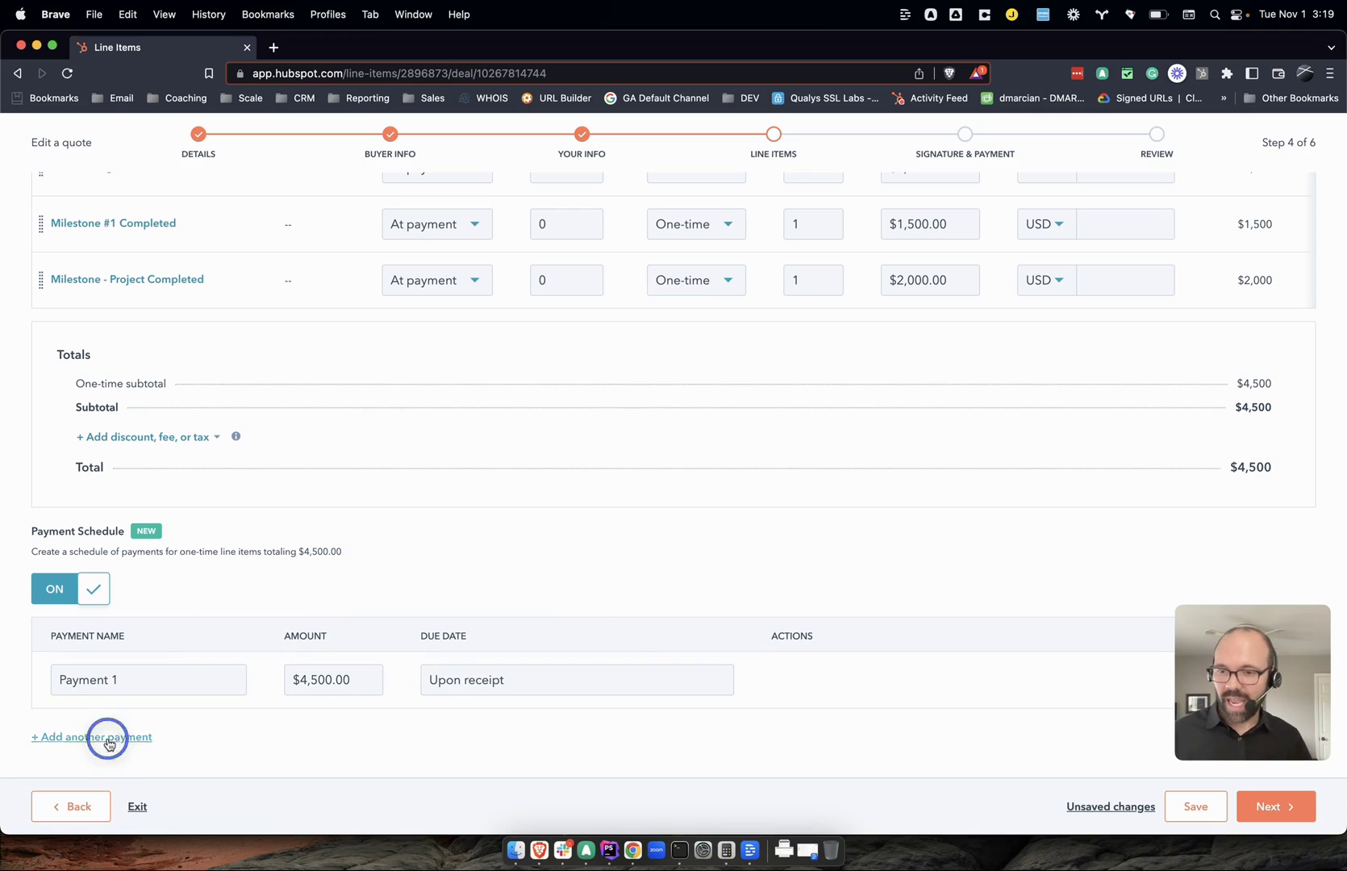
pyautogui.scroll(-2, 107, 750)
pyautogui.click(107, 736)
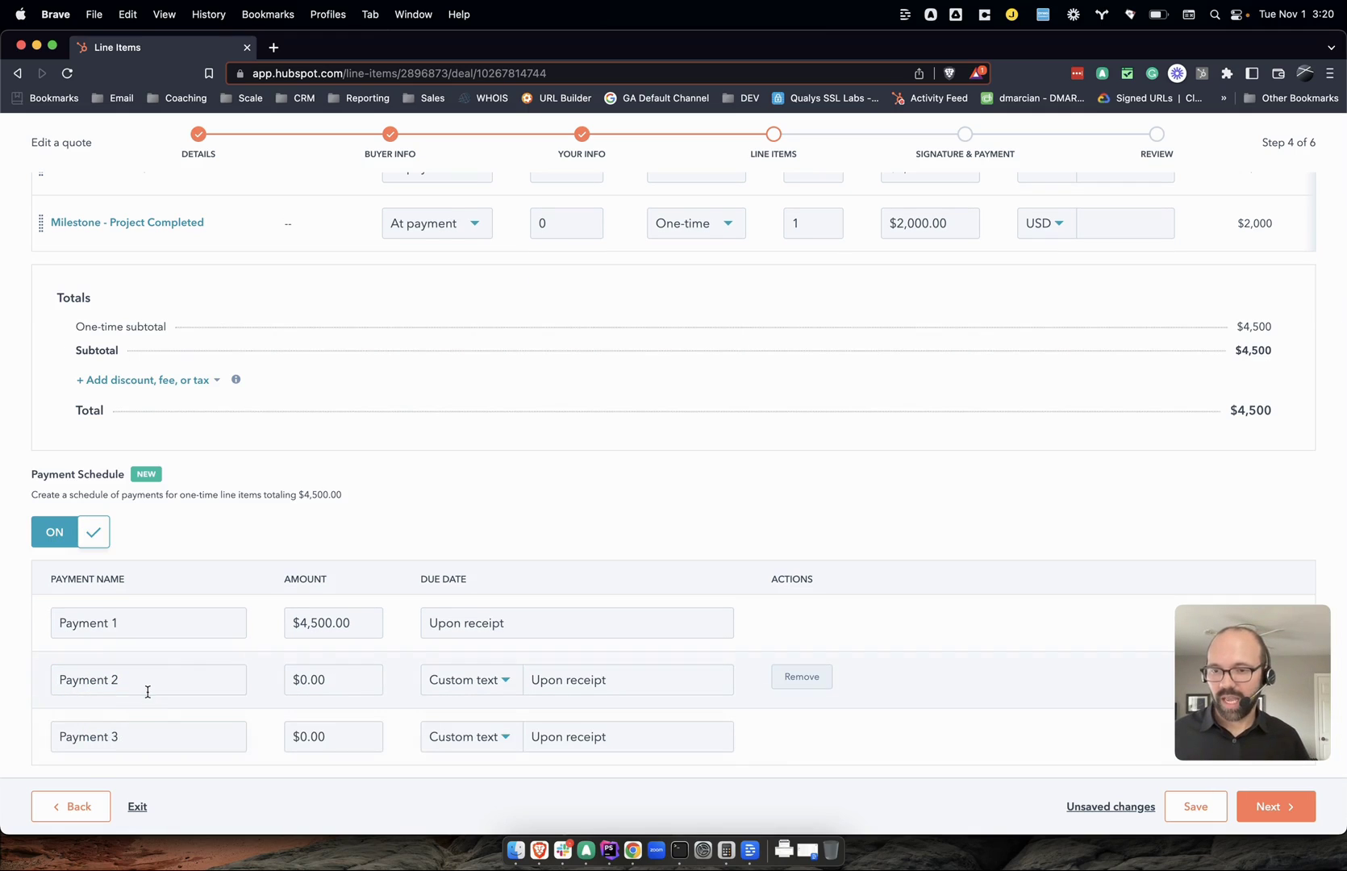
# Step: Rename the second scheduled payment as "Milestone 1" and the third as "Milestone 2"
pyautogui.click(147, 692)
pyautogui.press('super+a')
pyautogui.write('M')
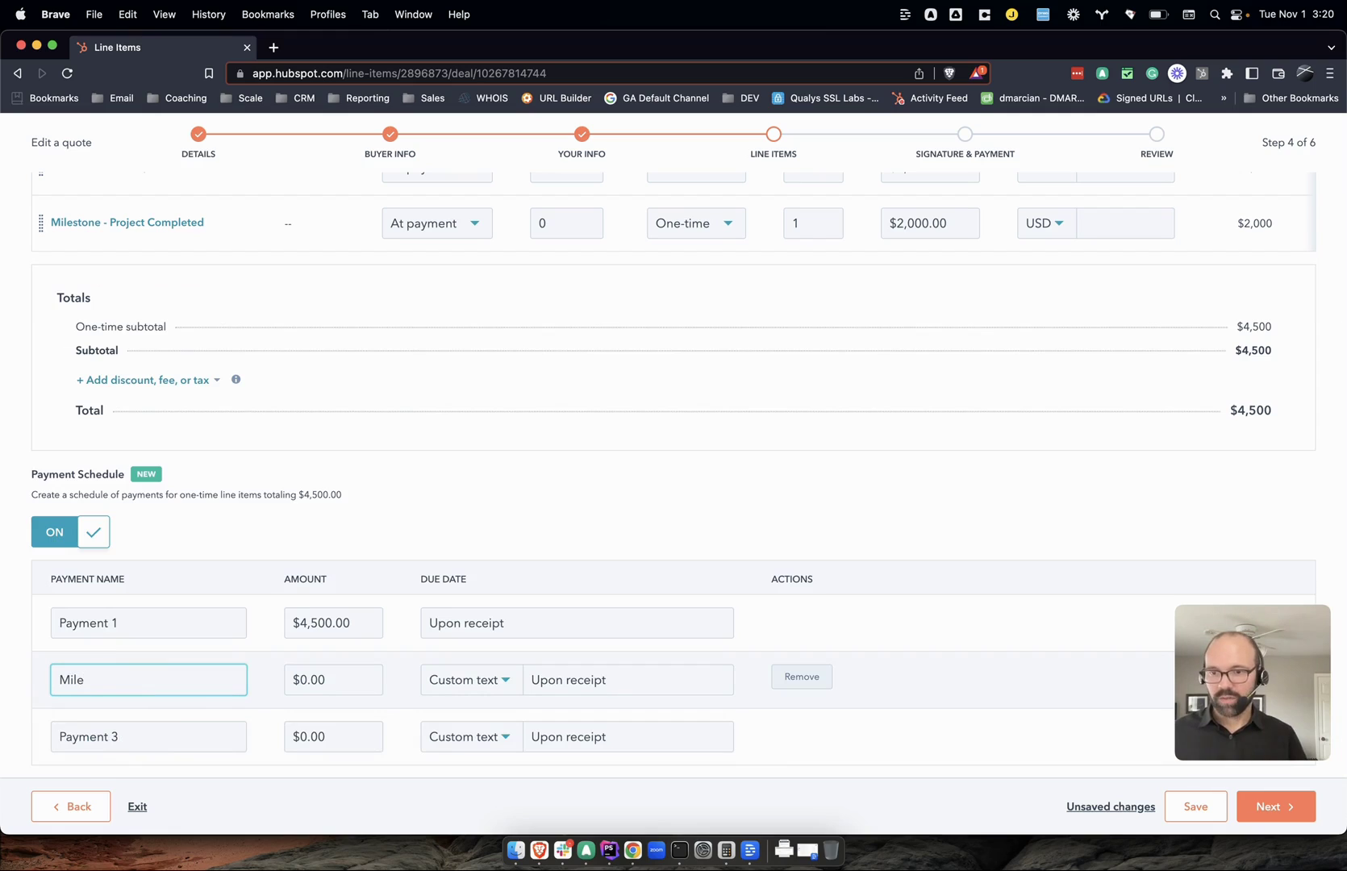
pyautogui.write('stone 1')
pyautogui.click(159, 729)
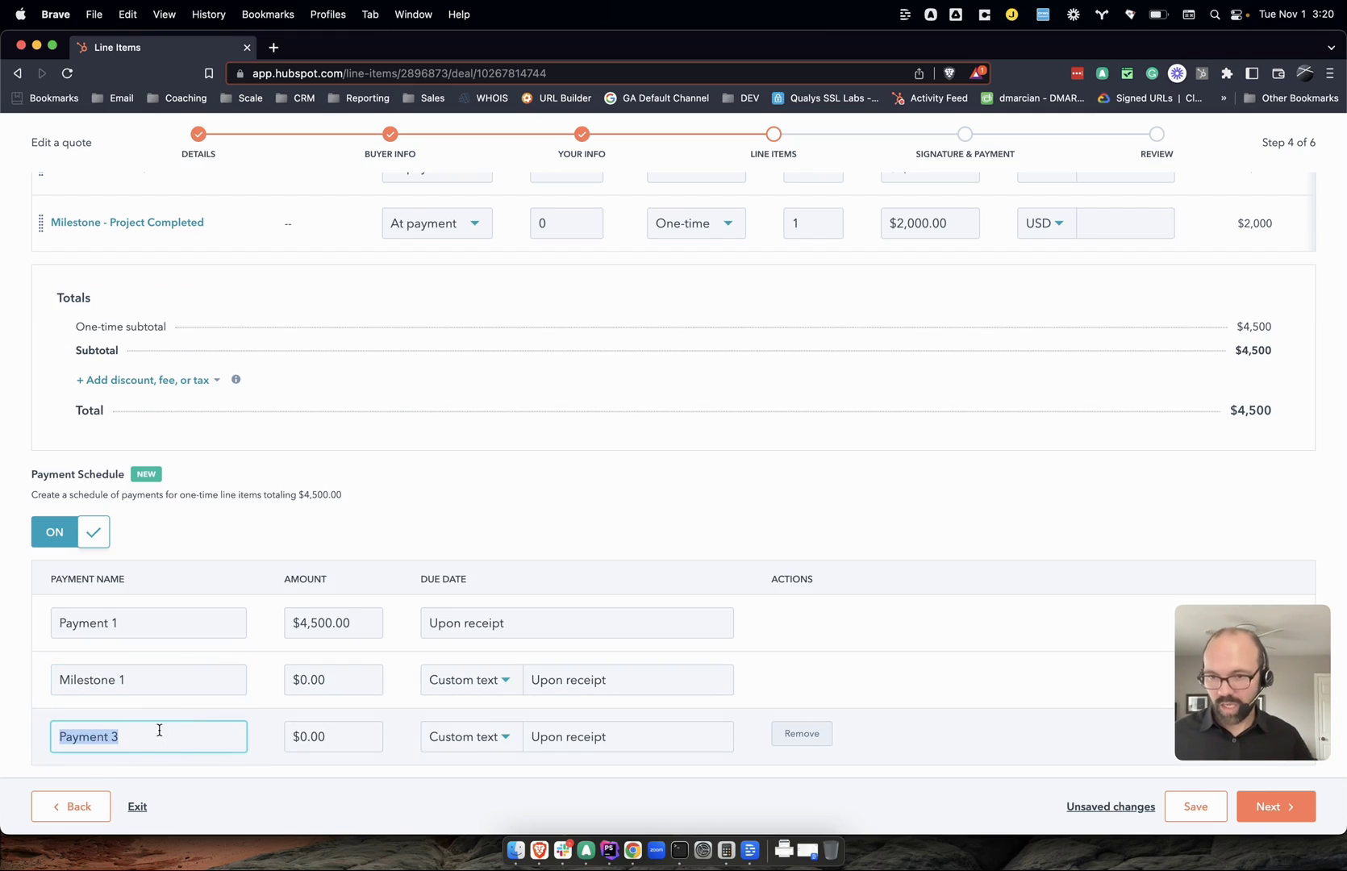
pyautogui.write('Milestone 3')
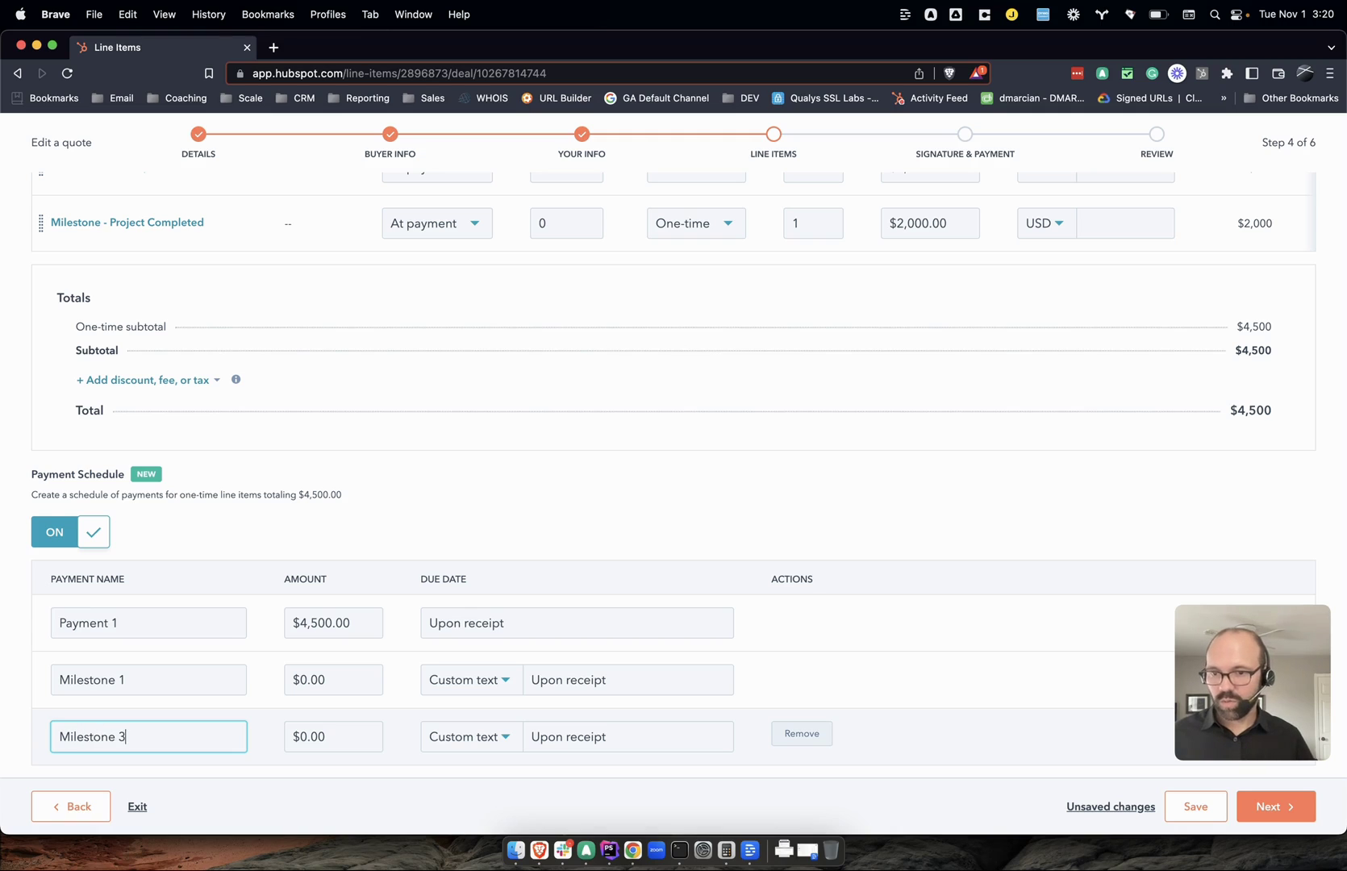
# Step: Rename the first scheduled payment as "Onboarding"
pyautogui.click(160, 682)
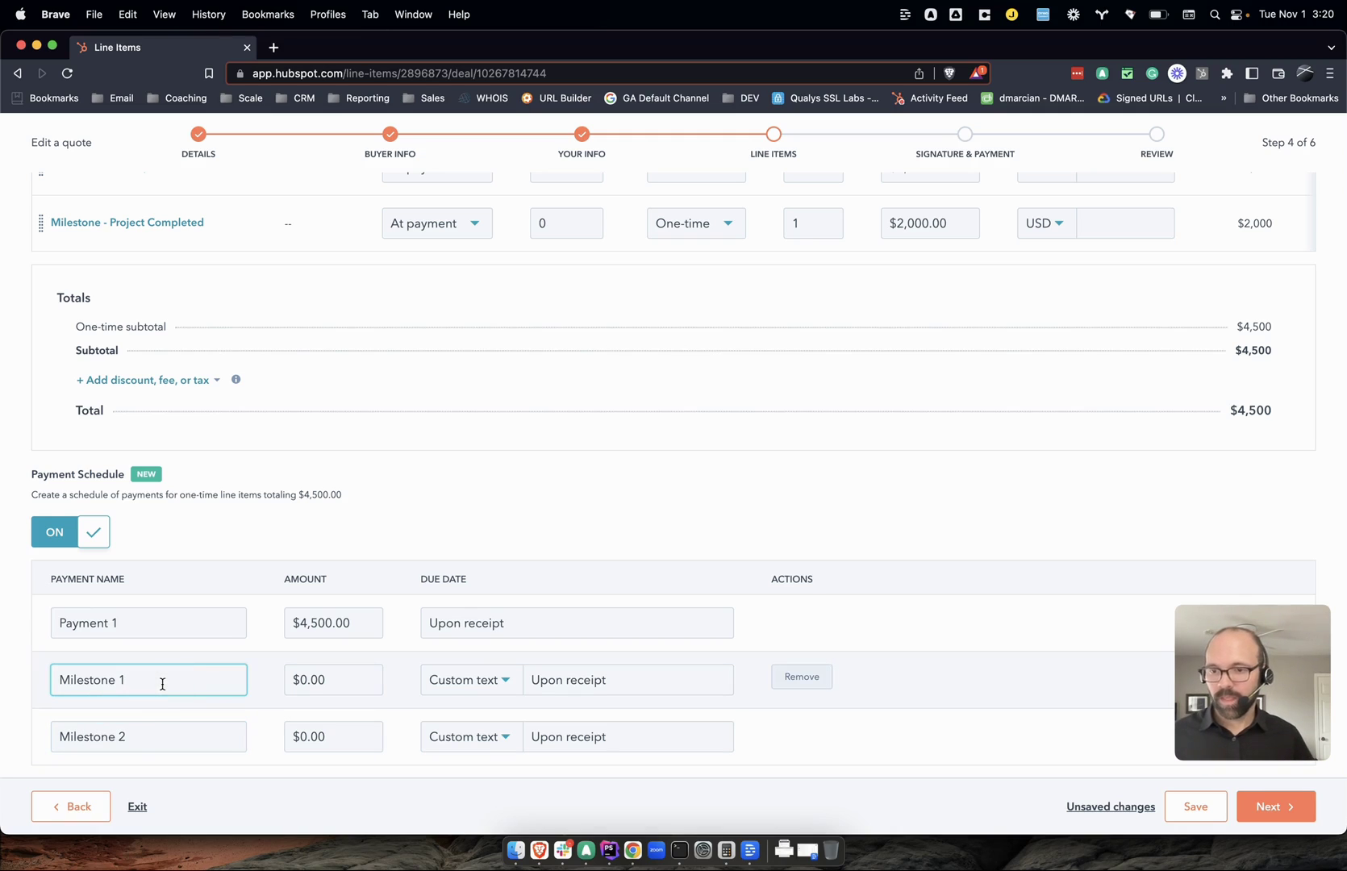
pyautogui.hotkey('shift', 'Tab')
pyautogui.hotkey('shift', 'Tab')
pyautogui.hotkey('shift', 'Tab')
pyautogui.write('Onb')
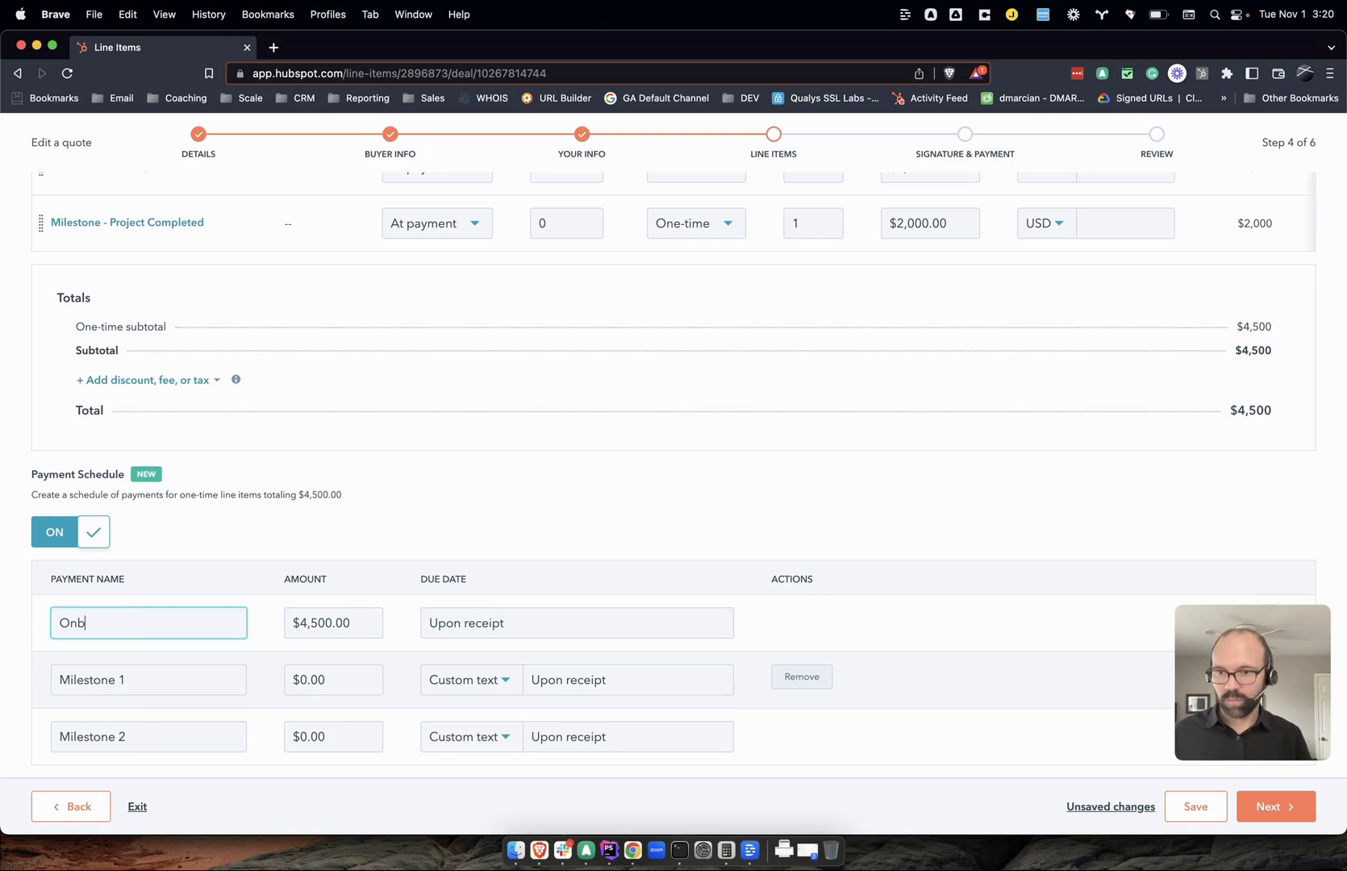
pyautogui.write('oarding')
# Step: Set the scheduled payment amounts to $1,500.00 for Milestone 1 and $2,000.00 for Milestone 2
pyautogui.click(323, 688)
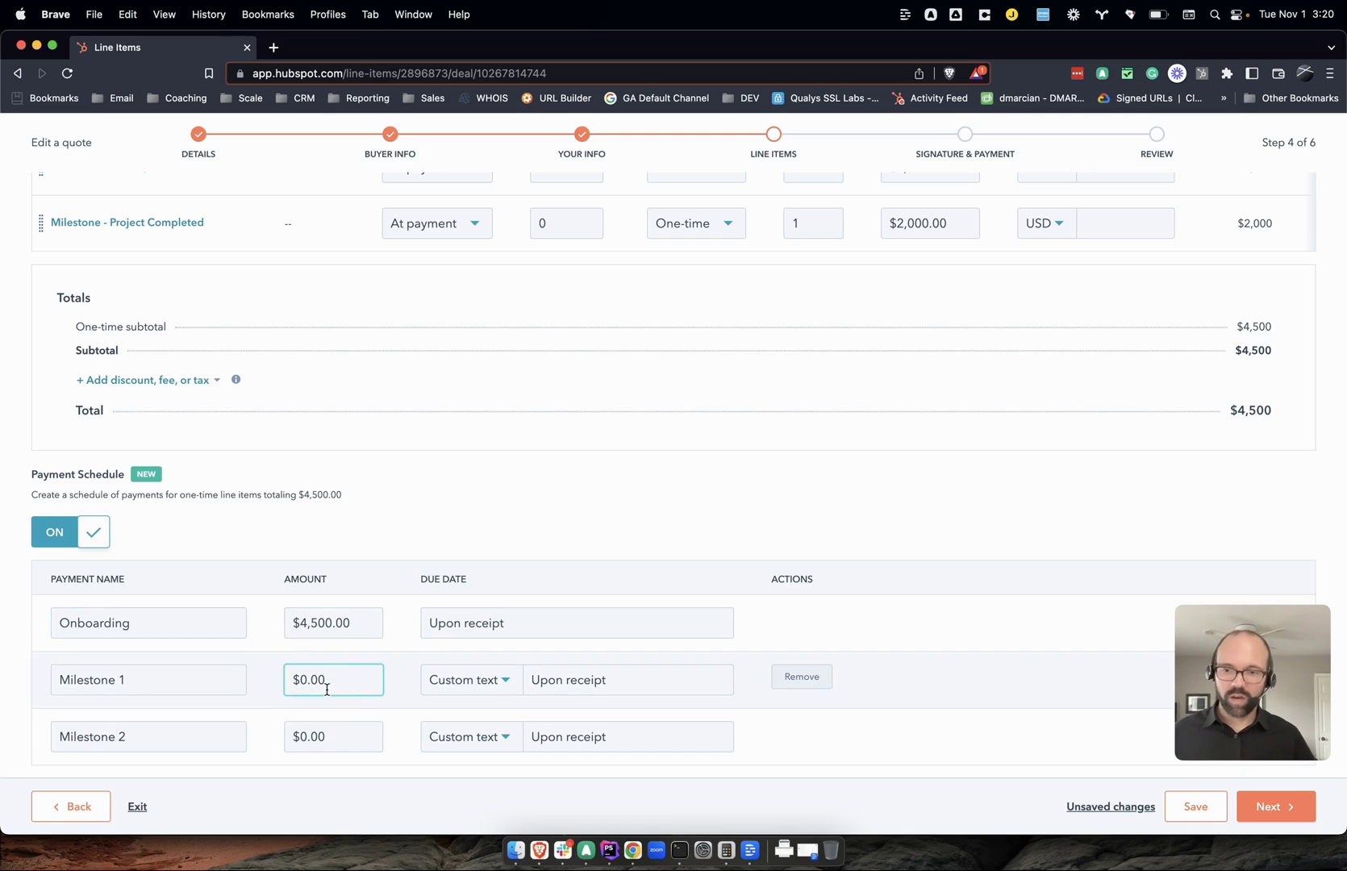
pyautogui.press('super+a')
pyautogui.write('1500')
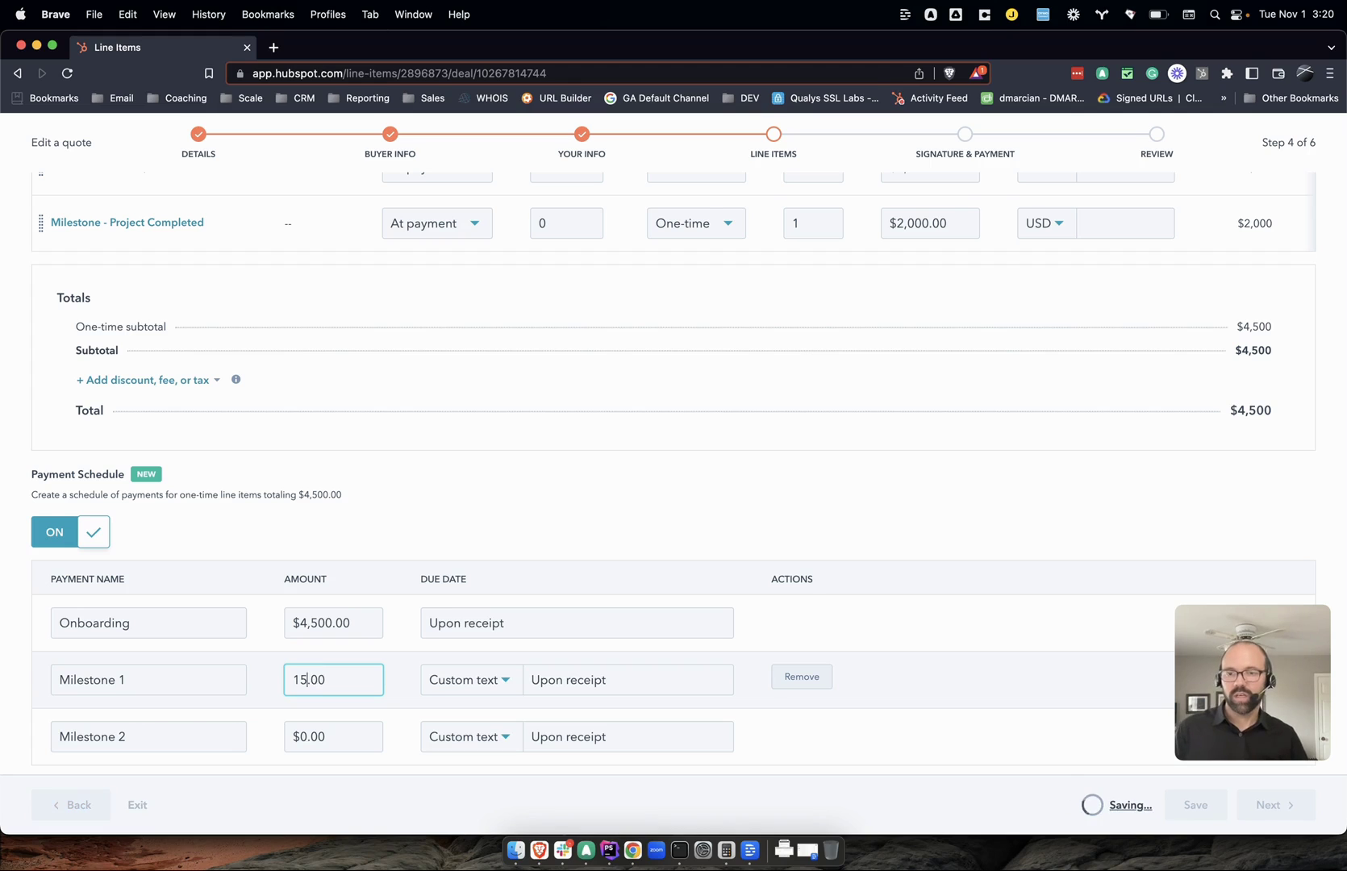
pyautogui.press('Tab')
pyautogui.press('Tab')
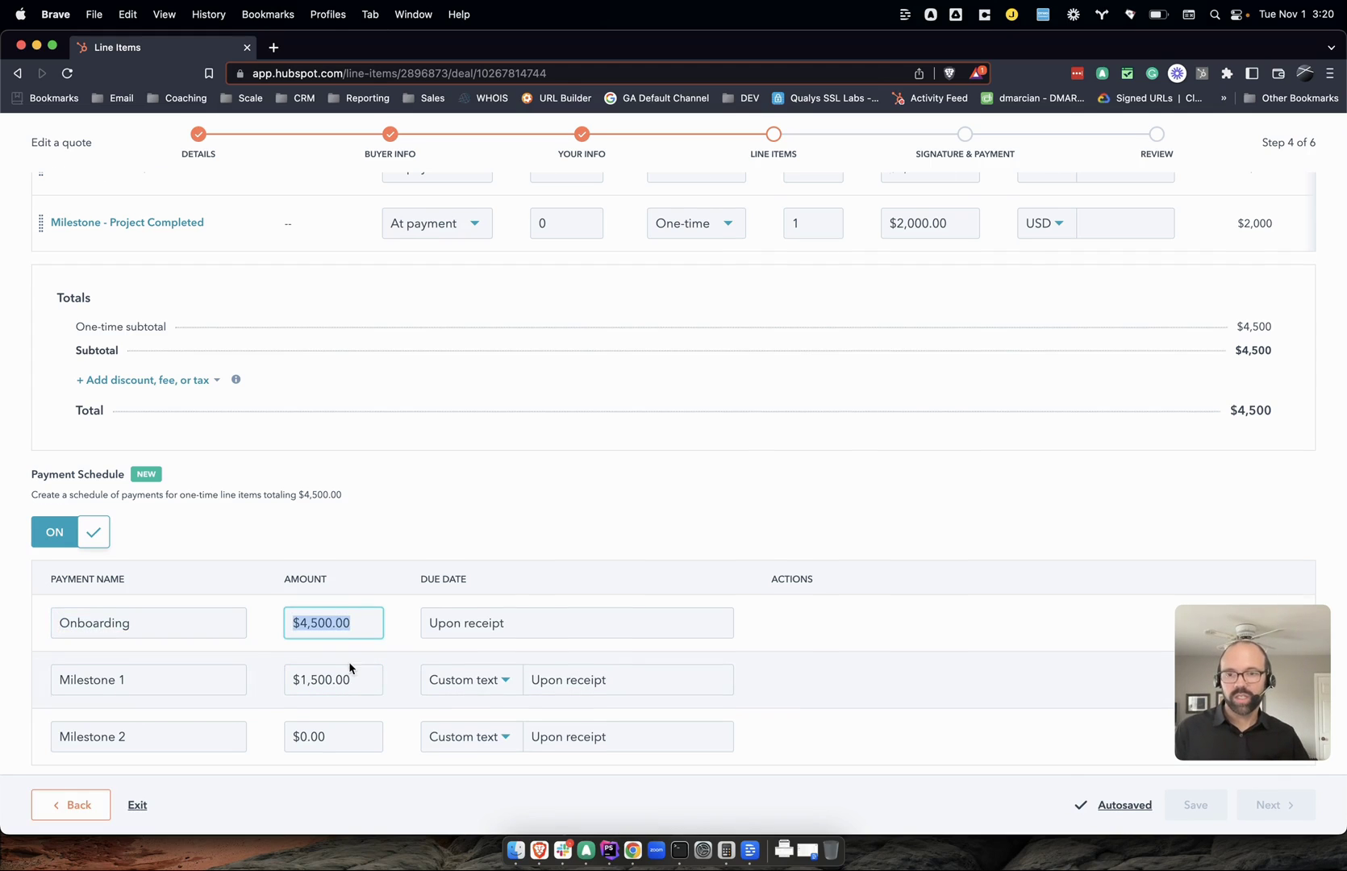
pyautogui.scroll(1, 347, 665)
pyautogui.click(331, 756)
pyautogui.press('super+a')
pyautogui.write('2,000.')
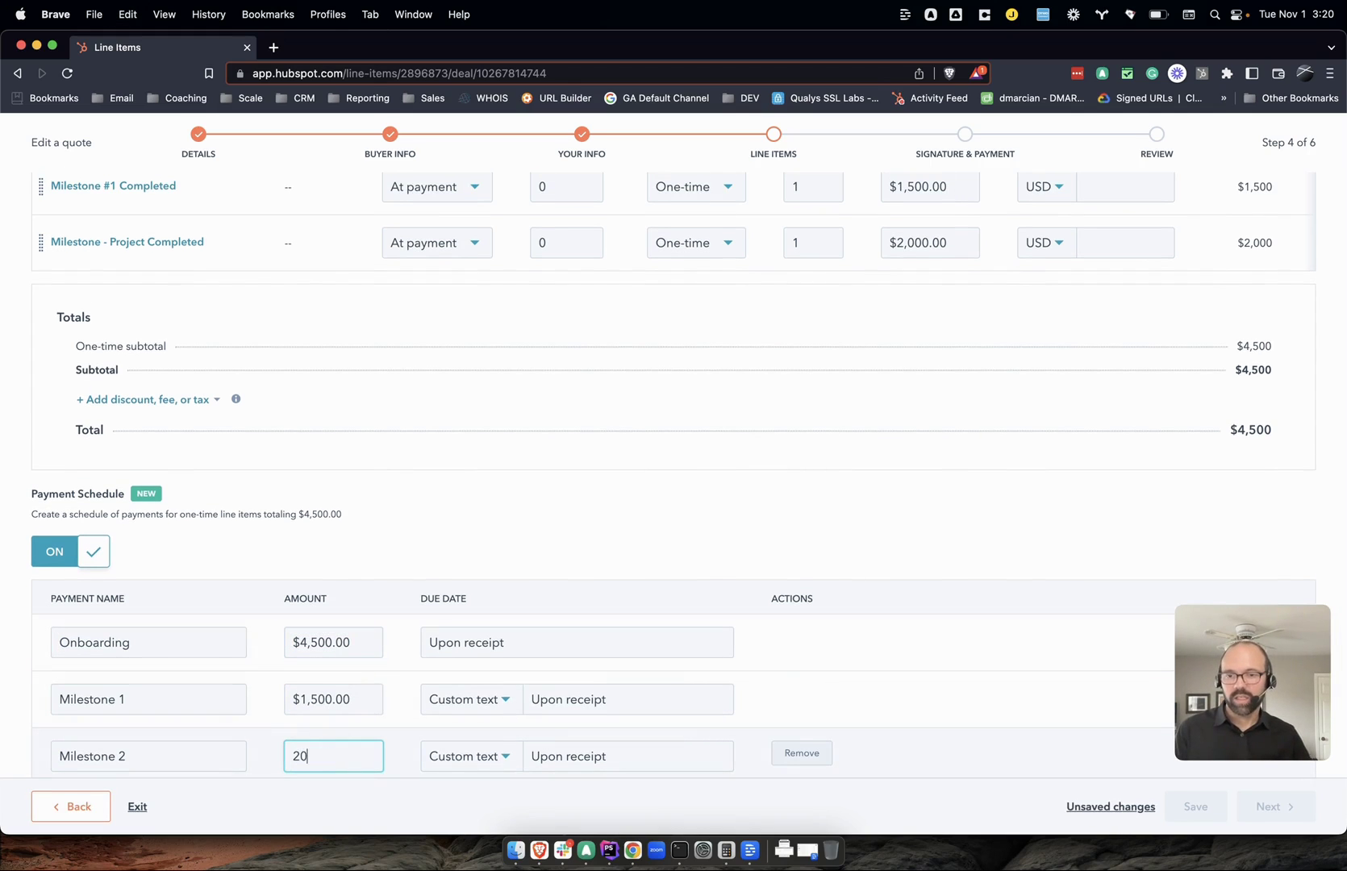
pyautogui.write('00')
# Step: Set the Onboarding payment's amount to $1,000.00, keeping its due date as "Upon receipt"
pyautogui.click(304, 642)
pyautogui.scroll(-2, 303, 641)
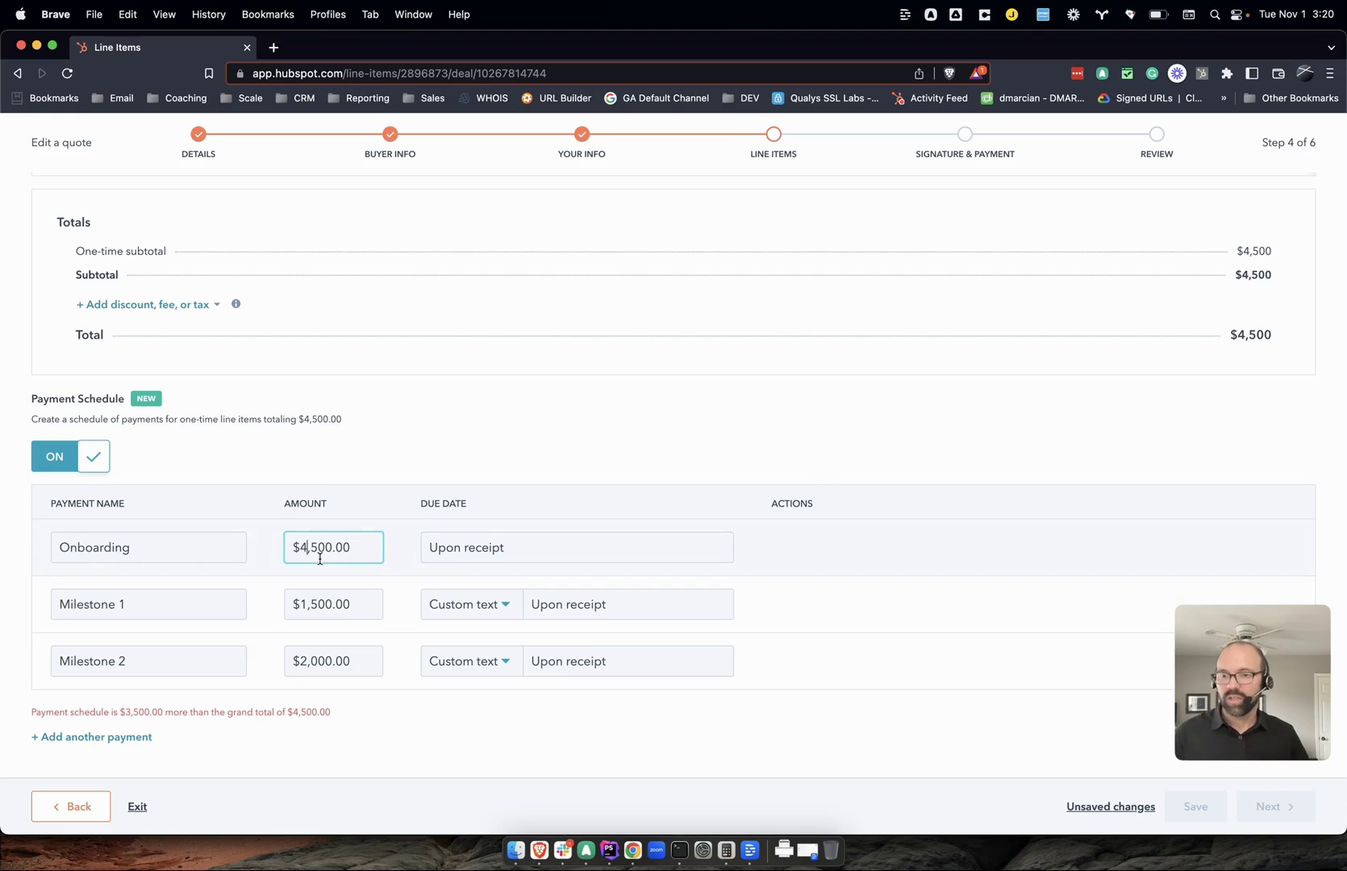
pyautogui.scroll(3, 318, 549)
pyautogui.scroll(-2, 318, 549)
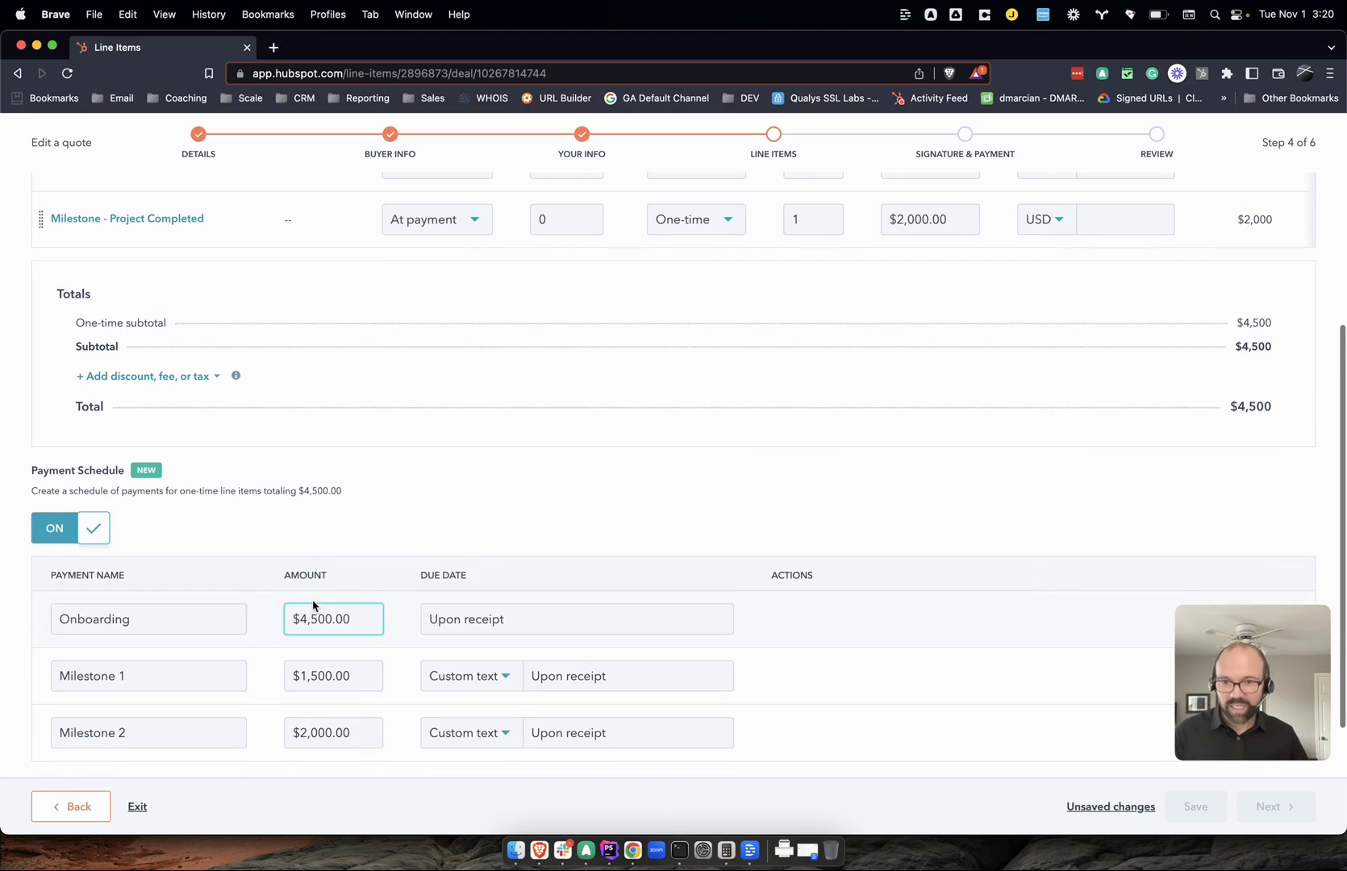
pyautogui.press('super+a')
pyautogui.write('1,000.')
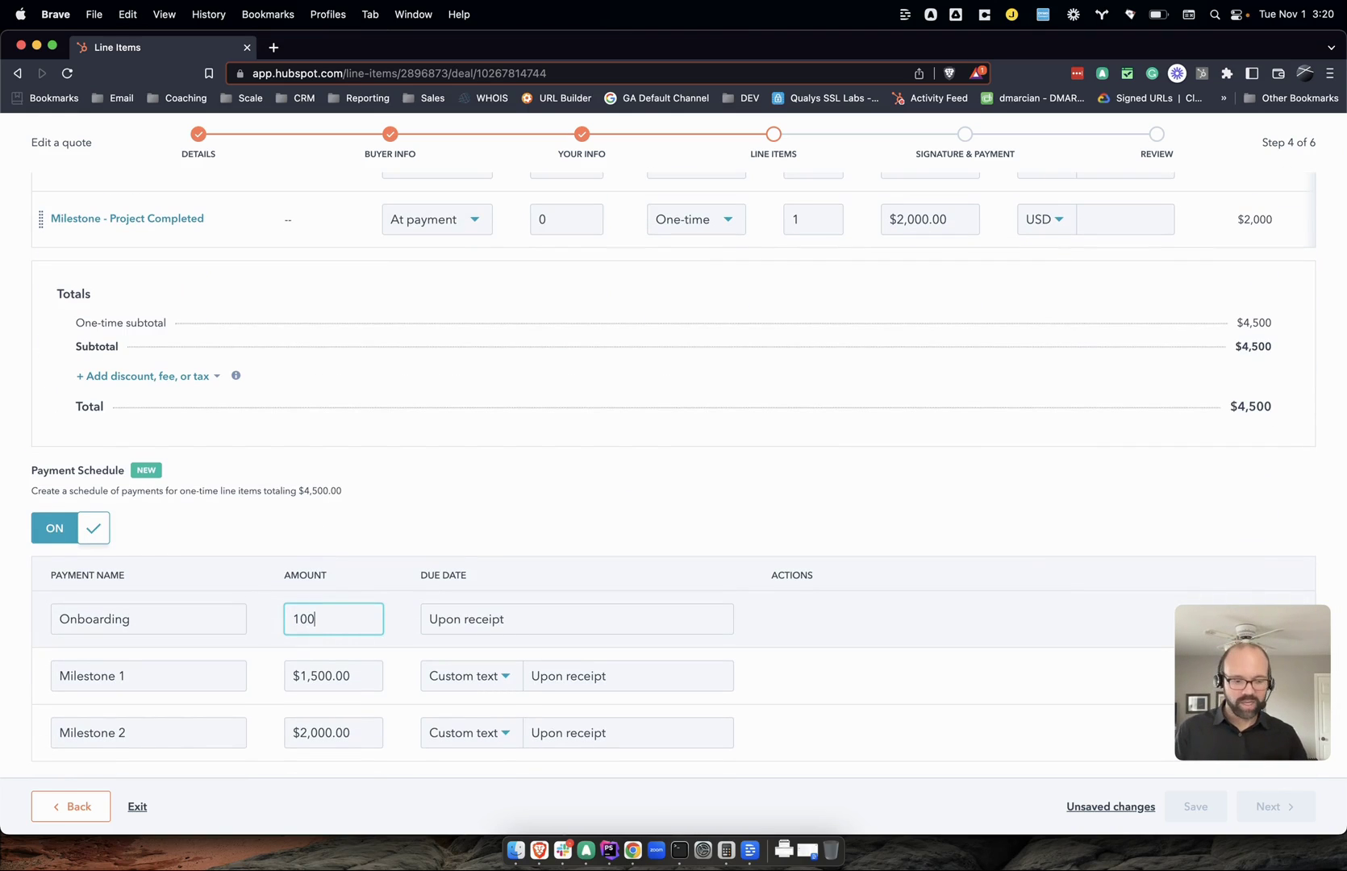
pyautogui.write('0')
pyautogui.press('Tab')
pyautogui.scroll(-2, 440, 534)
pyautogui.click(538, 572)
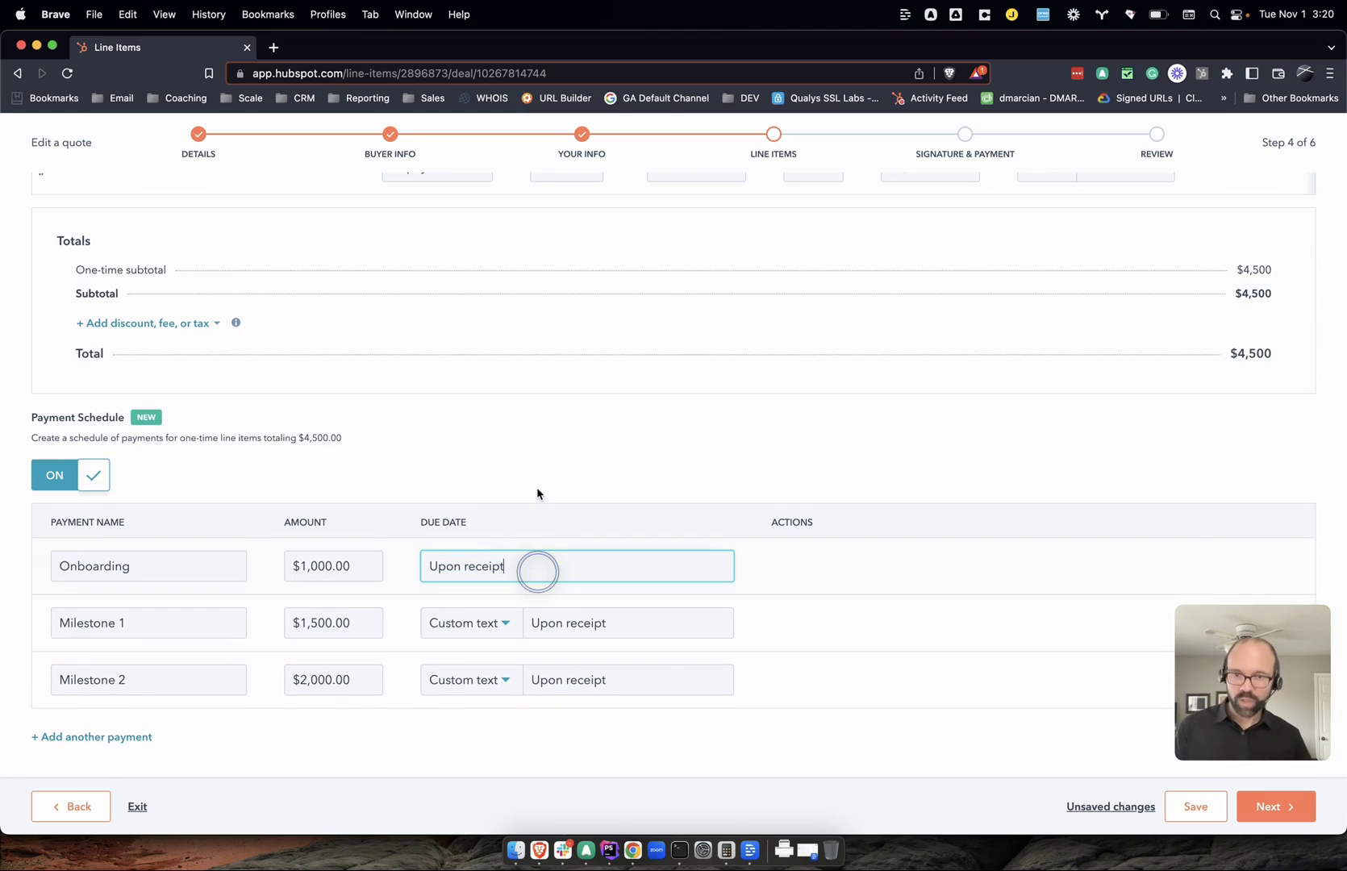
pyautogui.click(539, 481)
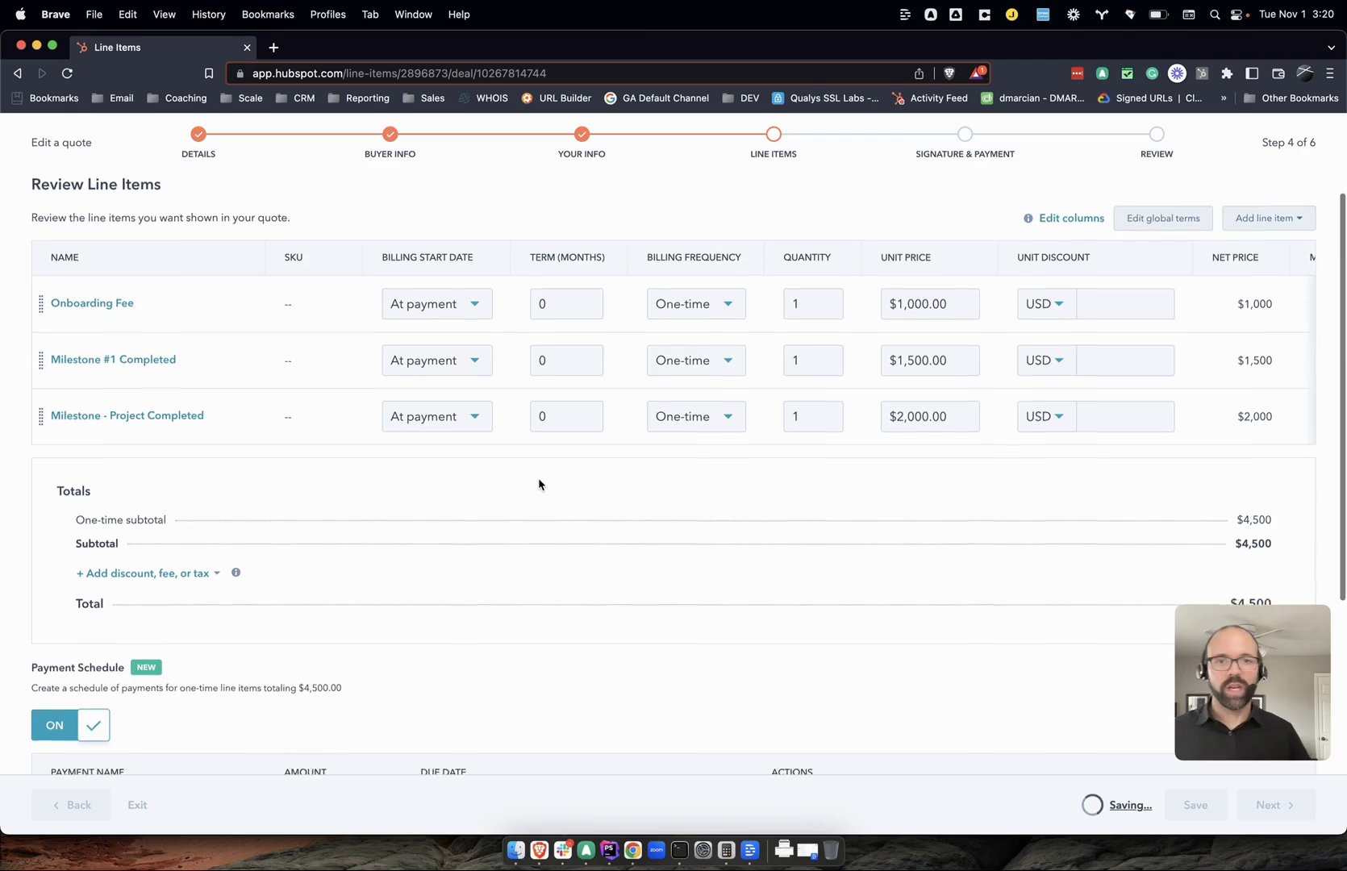
# Step: Change the Milestone 1 payment's due date to a specific date, 12/01/2022
pyautogui.scroll(-3, 538, 482)
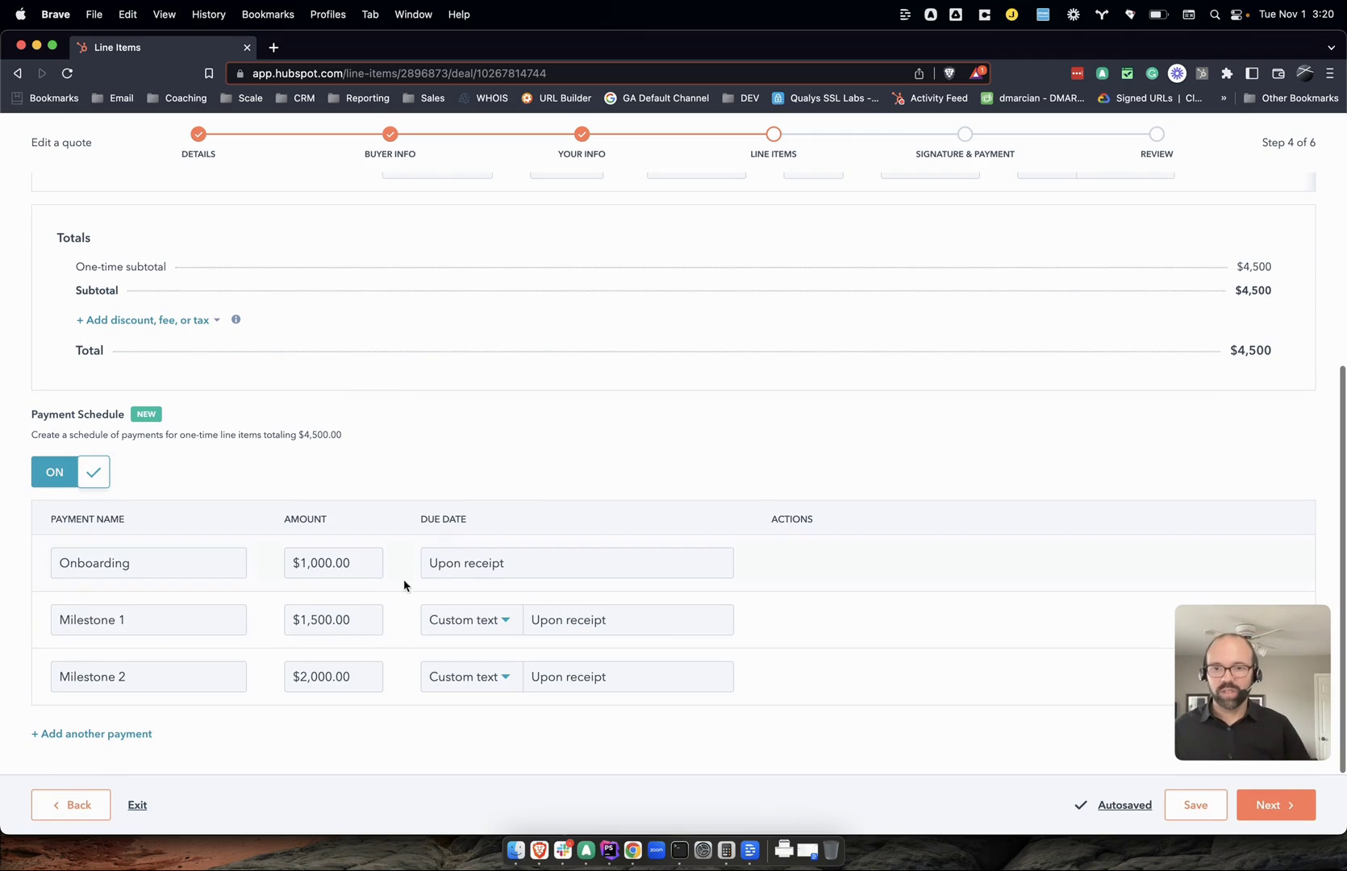
pyautogui.click(464, 621)
pyautogui.click(482, 693)
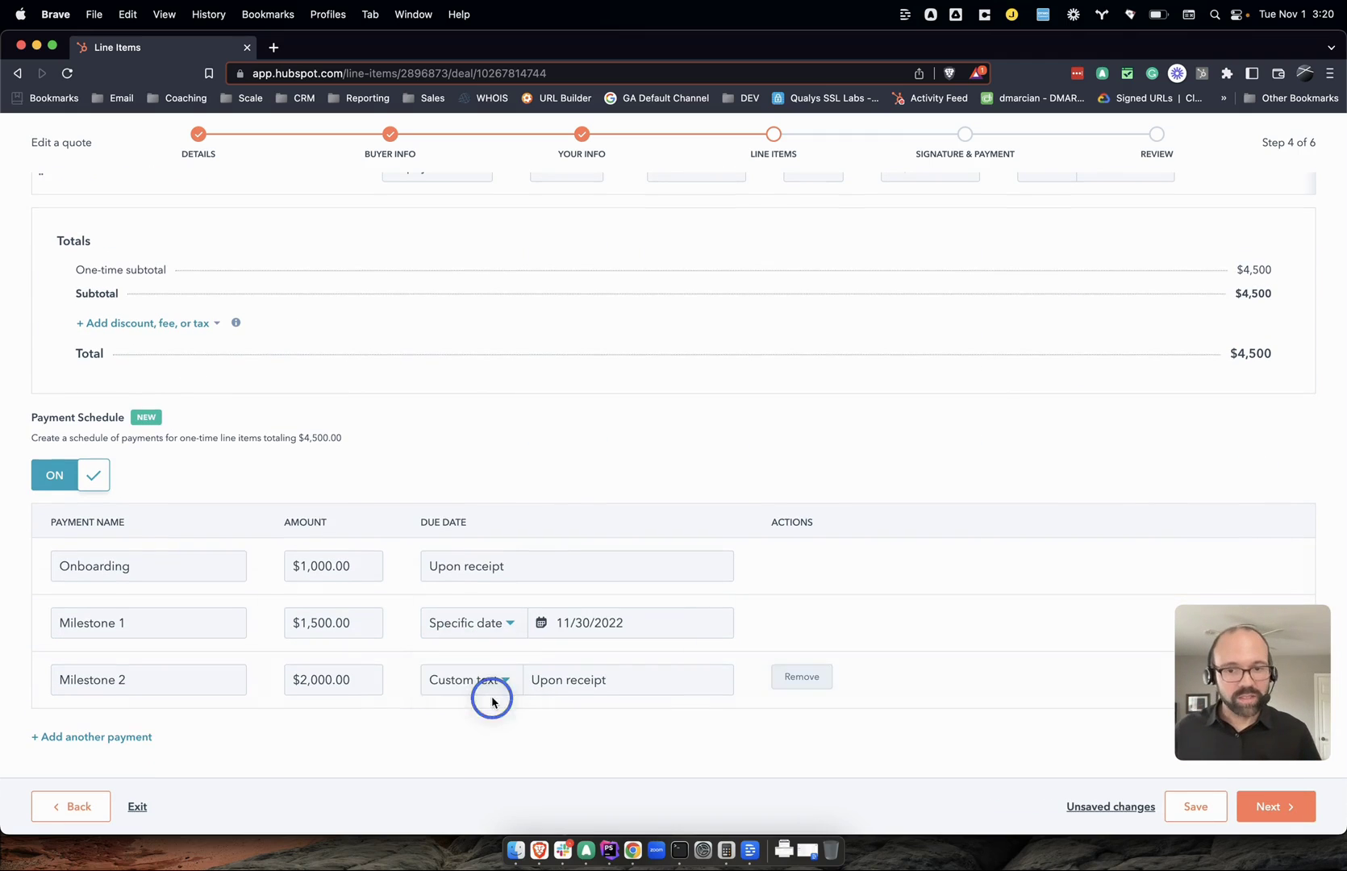
pyautogui.click(562, 623)
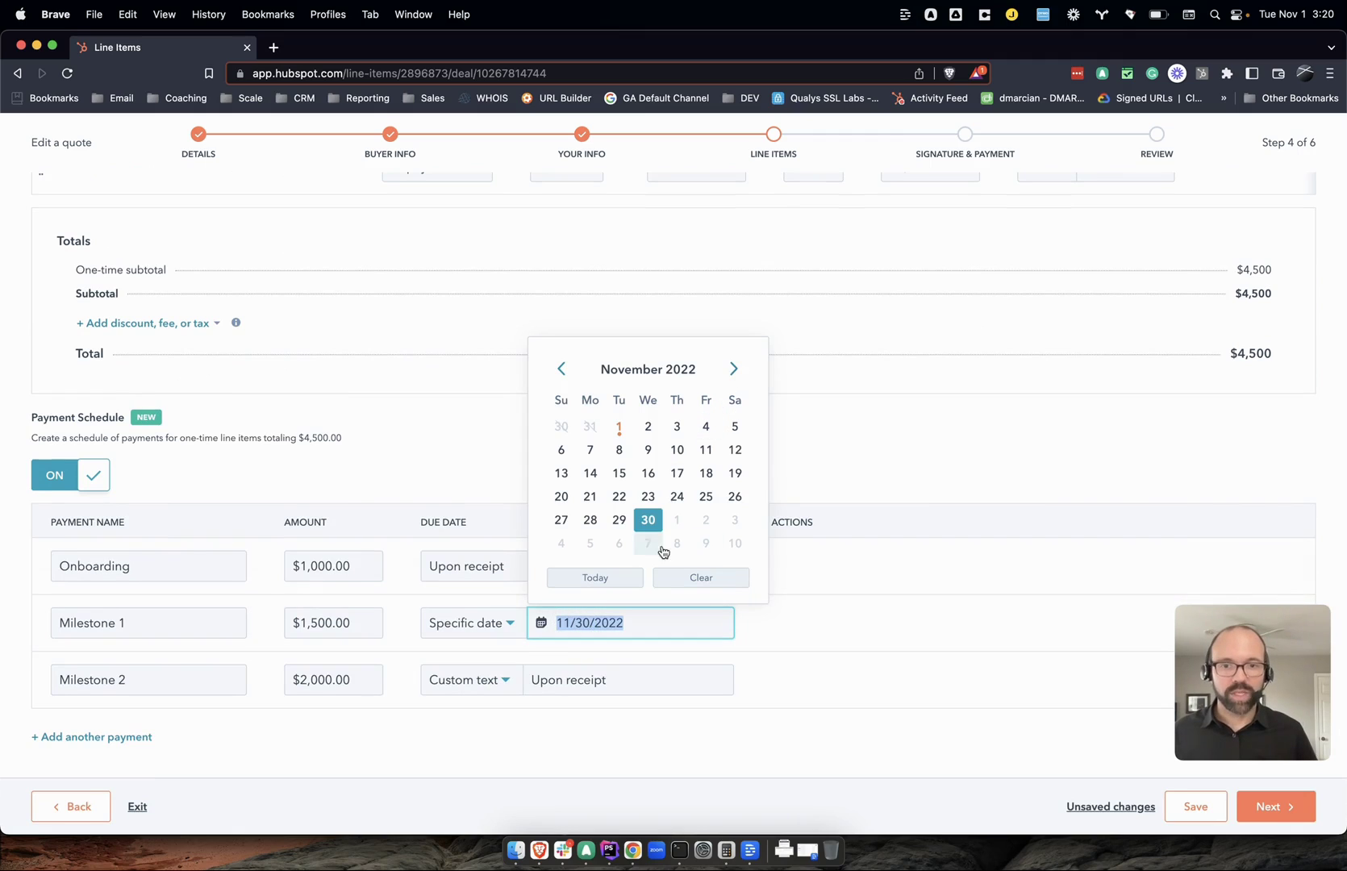
pyautogui.click(676, 521)
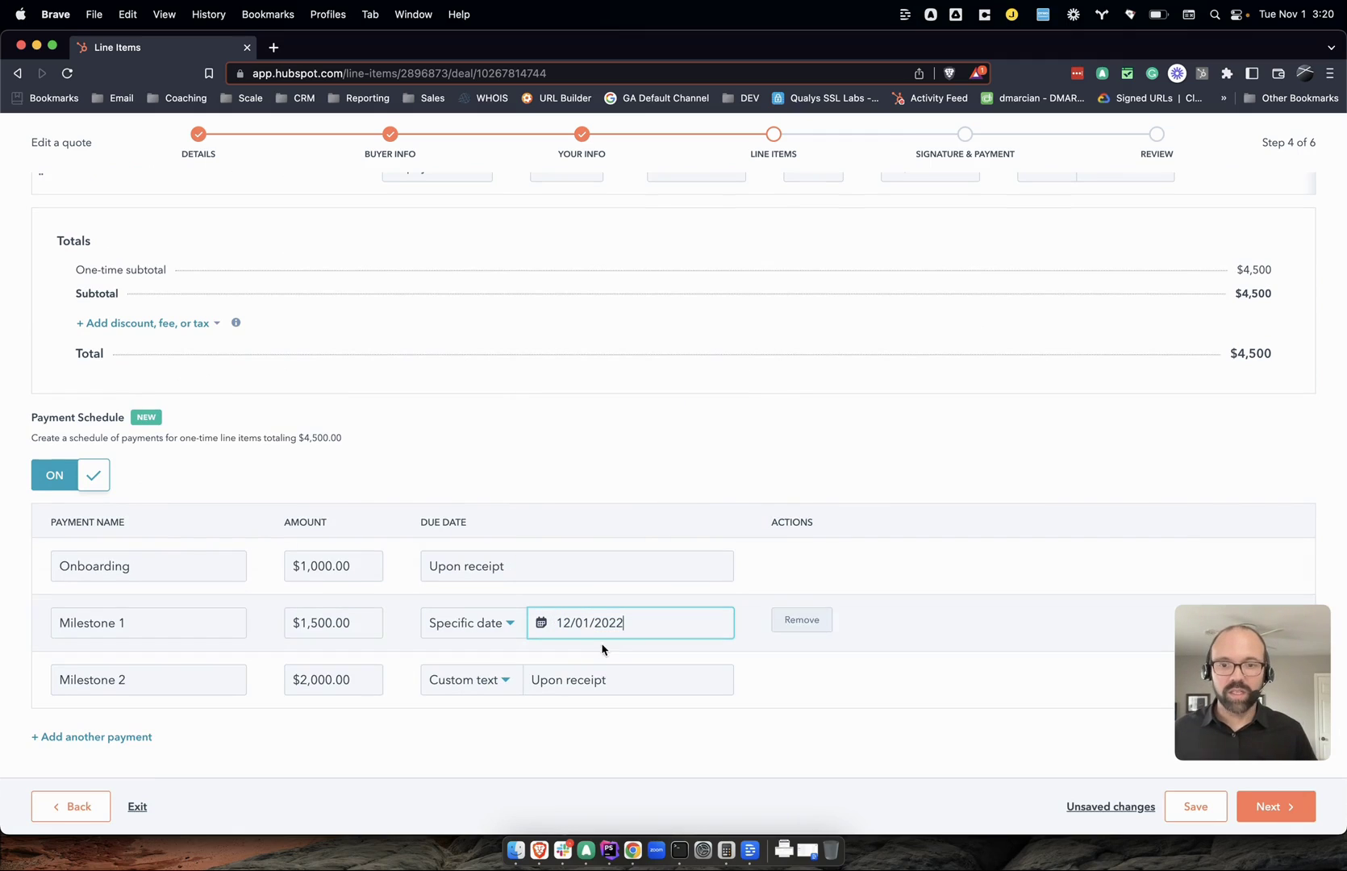
# Step: Change the Milestone 2 payment's due date to the specific date 01/01/2023 and continue to the signature and payment stage
pyautogui.click(477, 691)
pyautogui.click(480, 750)
pyautogui.click(599, 686)
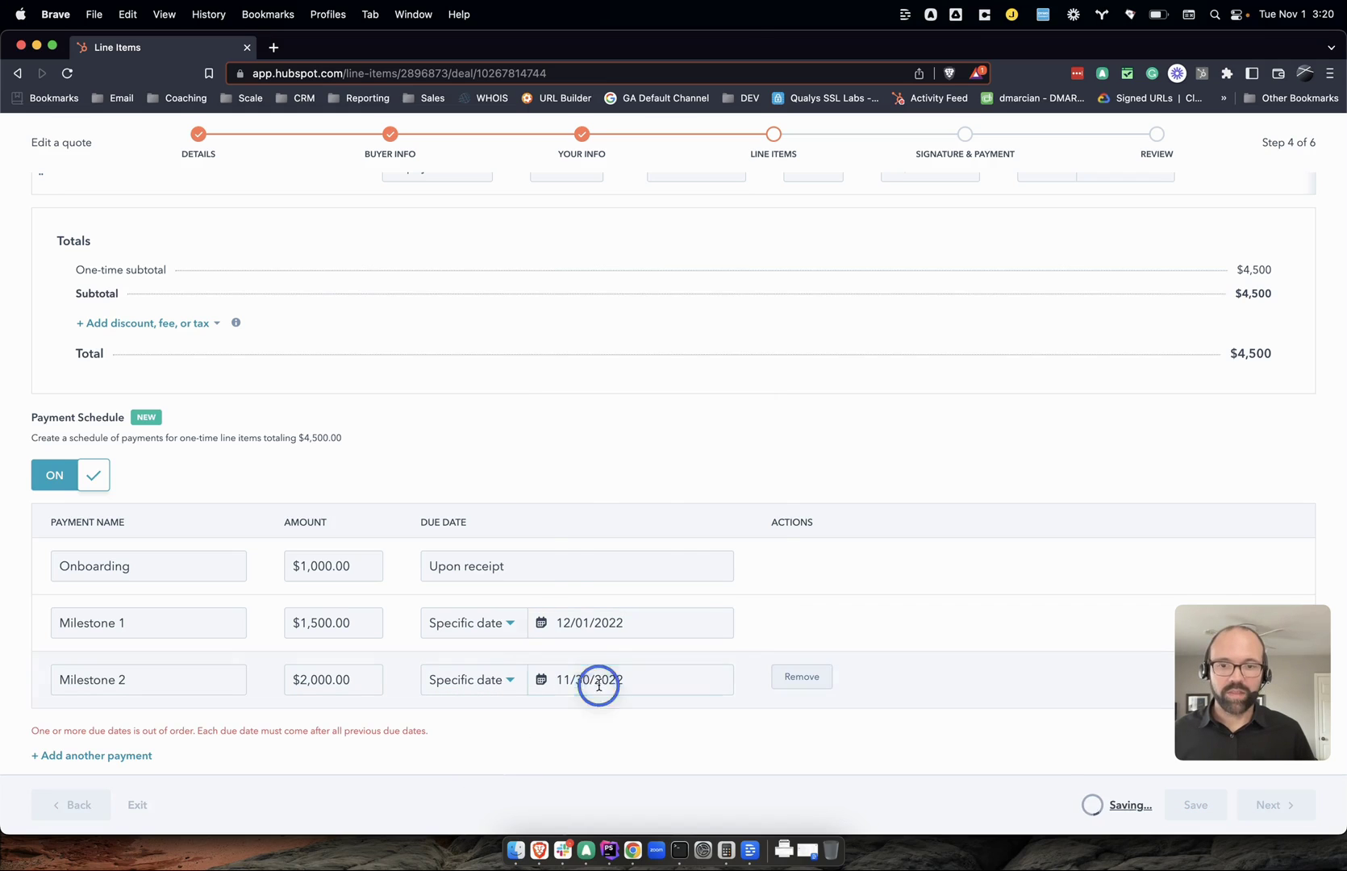
pyautogui.click(736, 416)
pyautogui.click(677, 483)
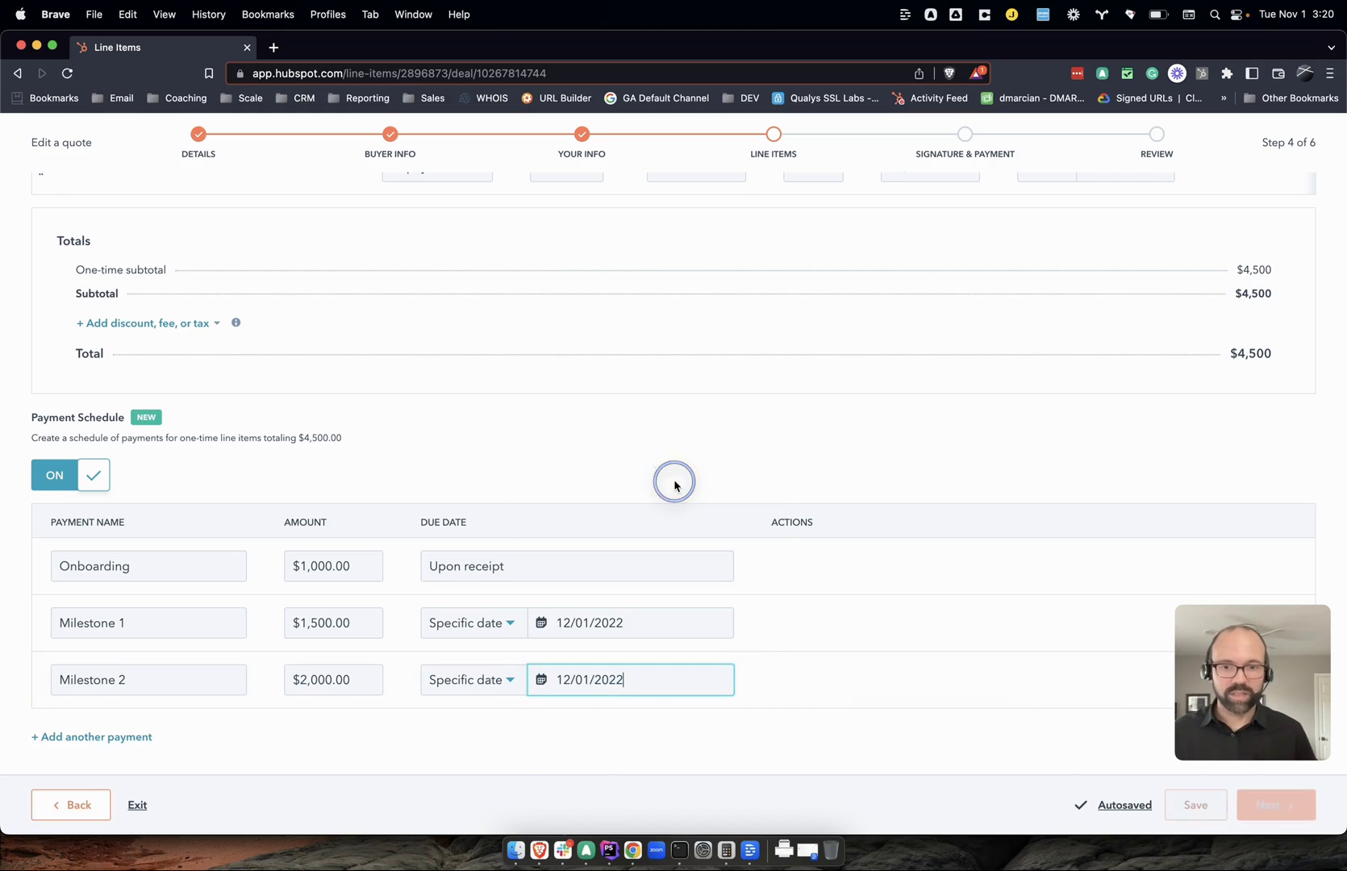
pyautogui.click(629, 688)
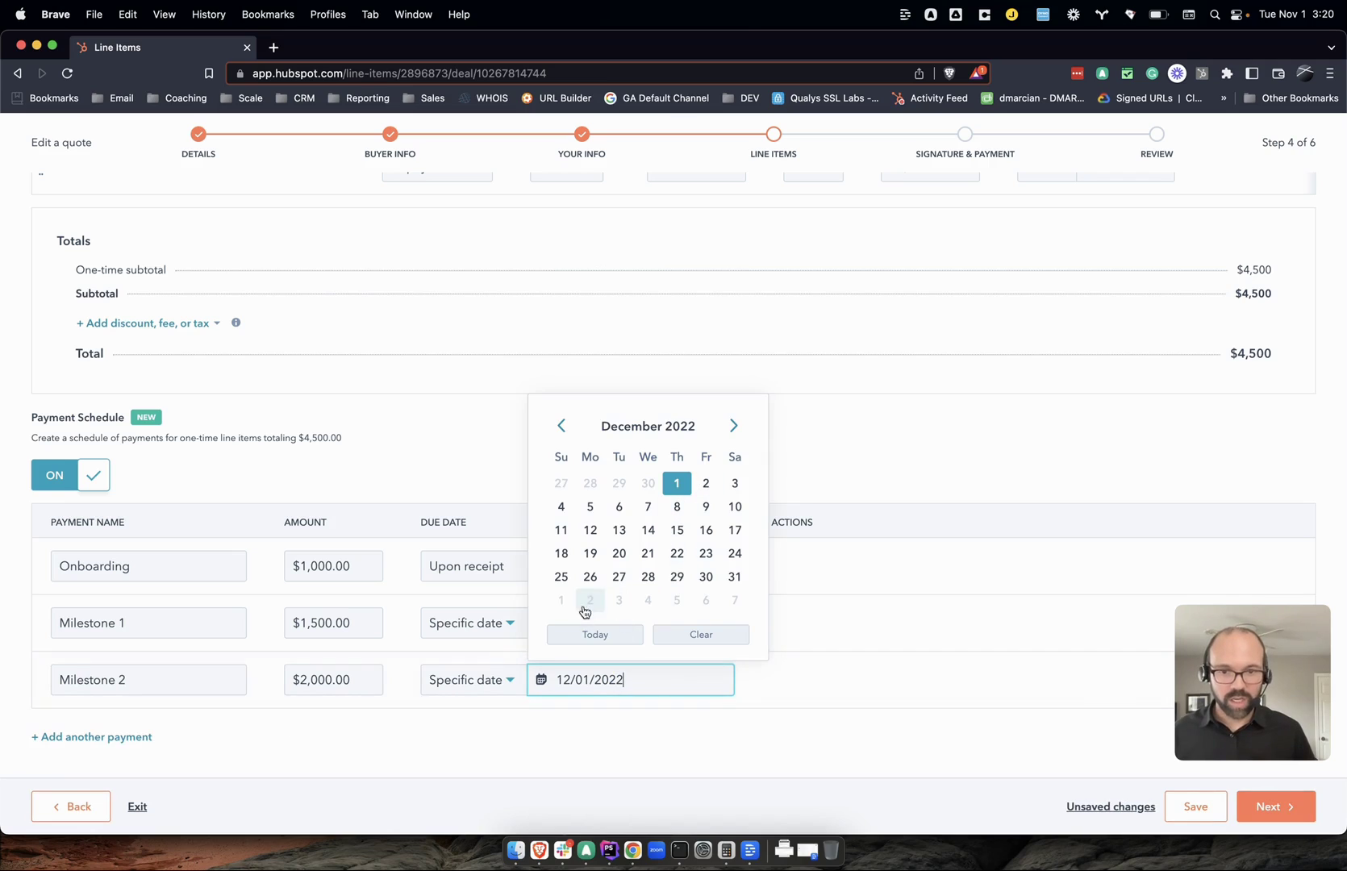
pyautogui.click(560, 599)
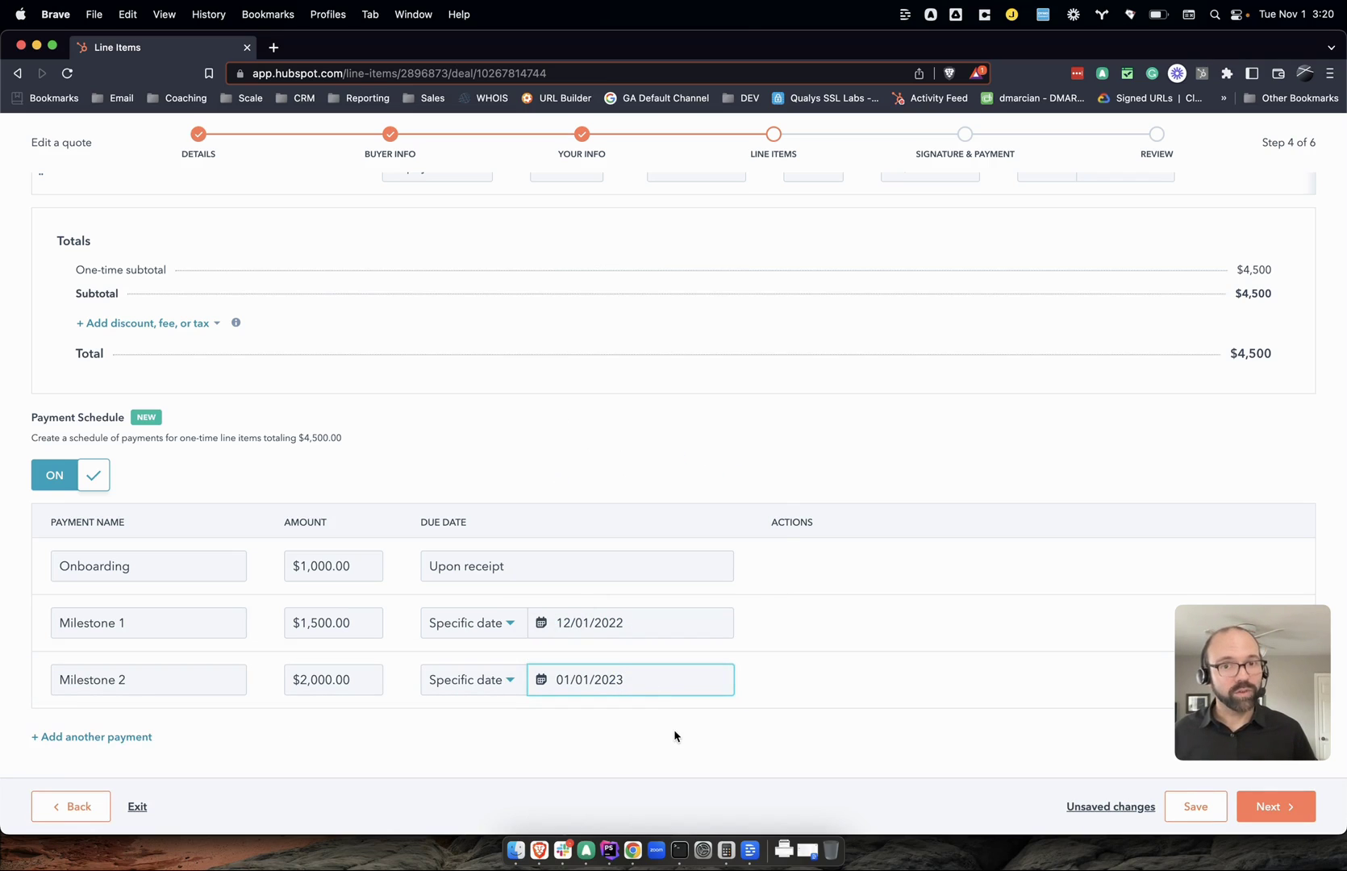
pyautogui.click(694, 730)
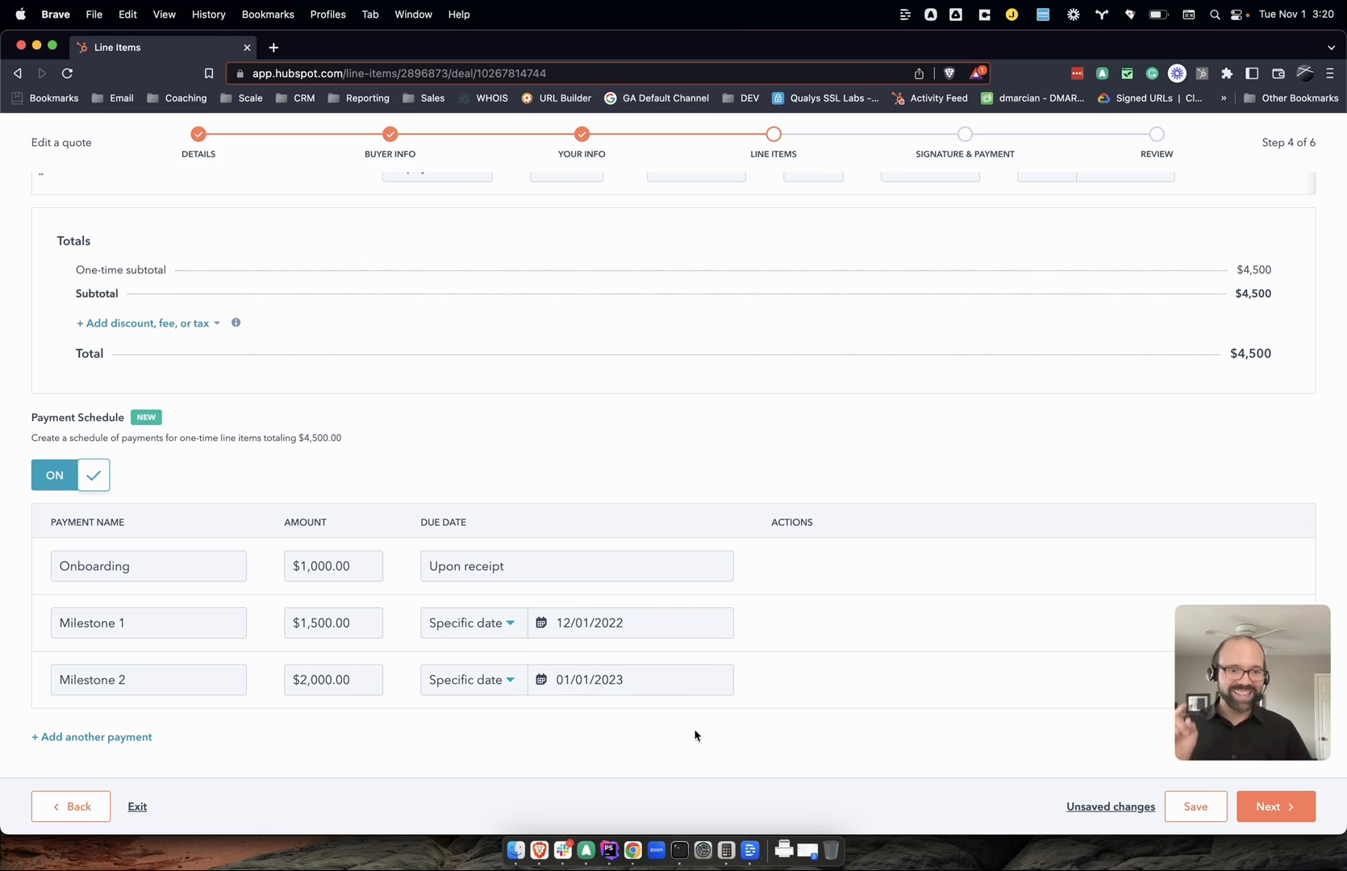
pyautogui.click(1268, 809)
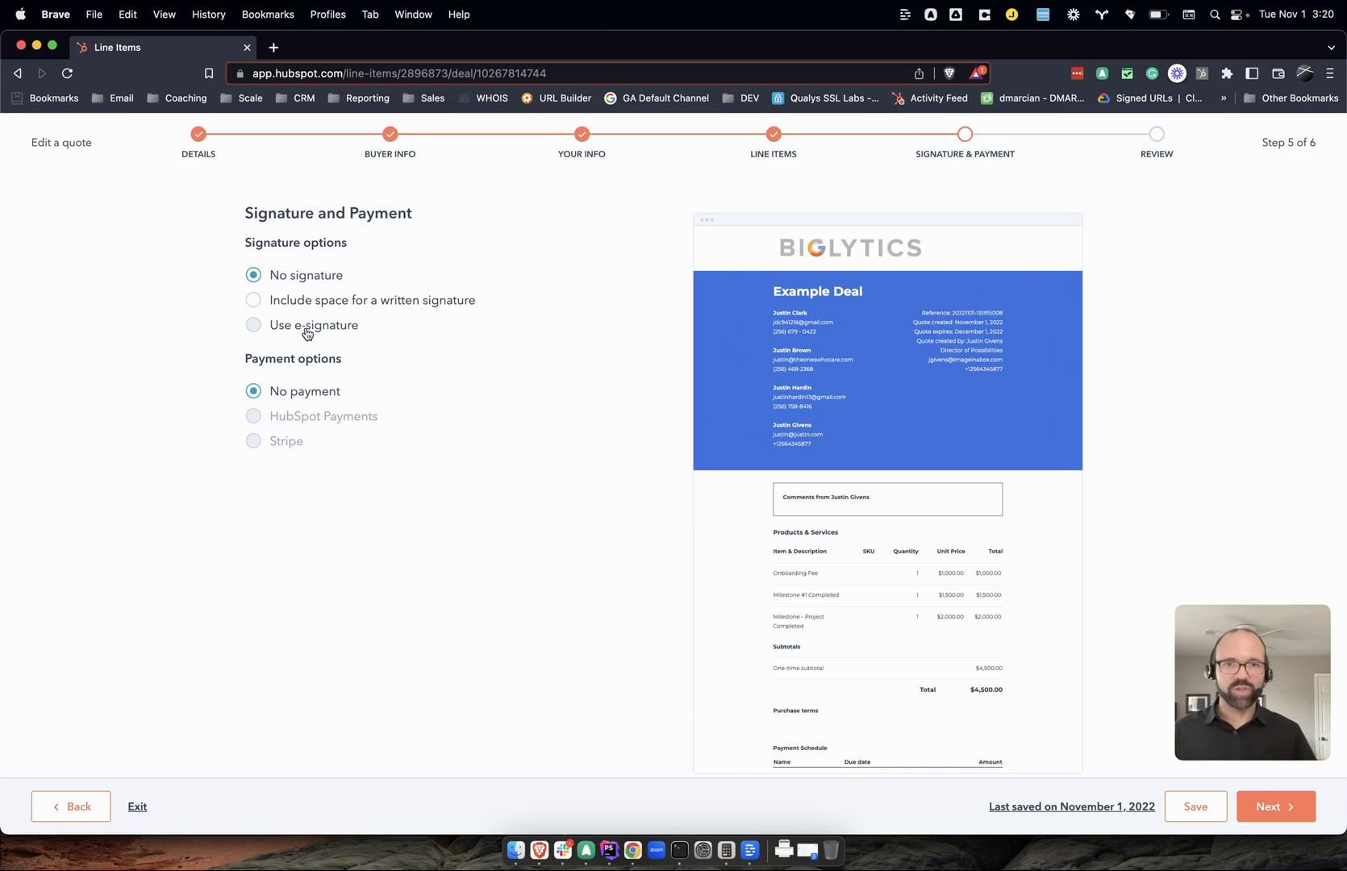
# Step: Set the signature option to e-signature and require a signature from the third listed contact
pyautogui.click(307, 333)
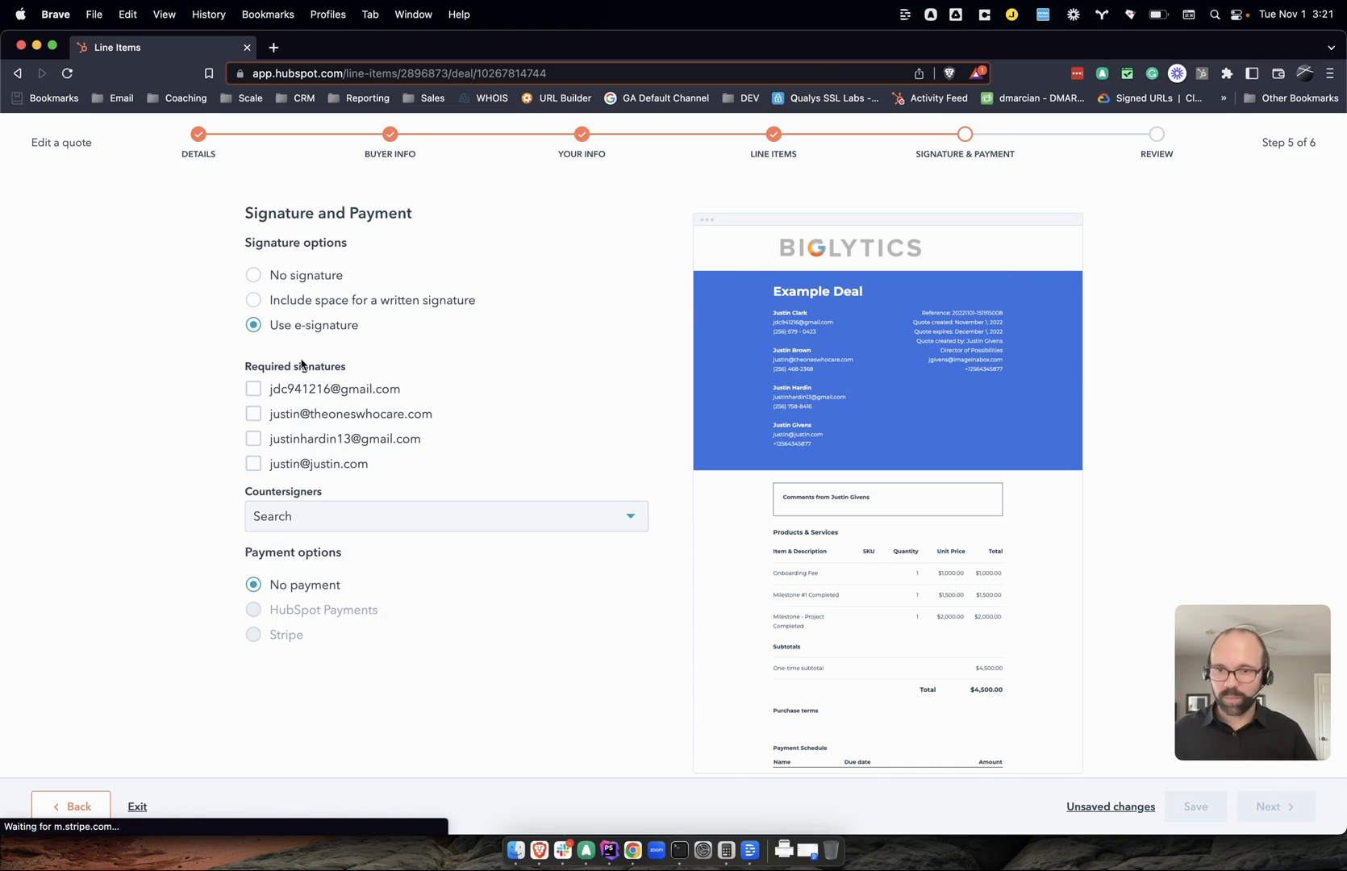
pyautogui.click(286, 444)
# Step: Examine the line items, subtotal, total and signature block in the quote preview
pyautogui.scroll(-4, 948, 571)
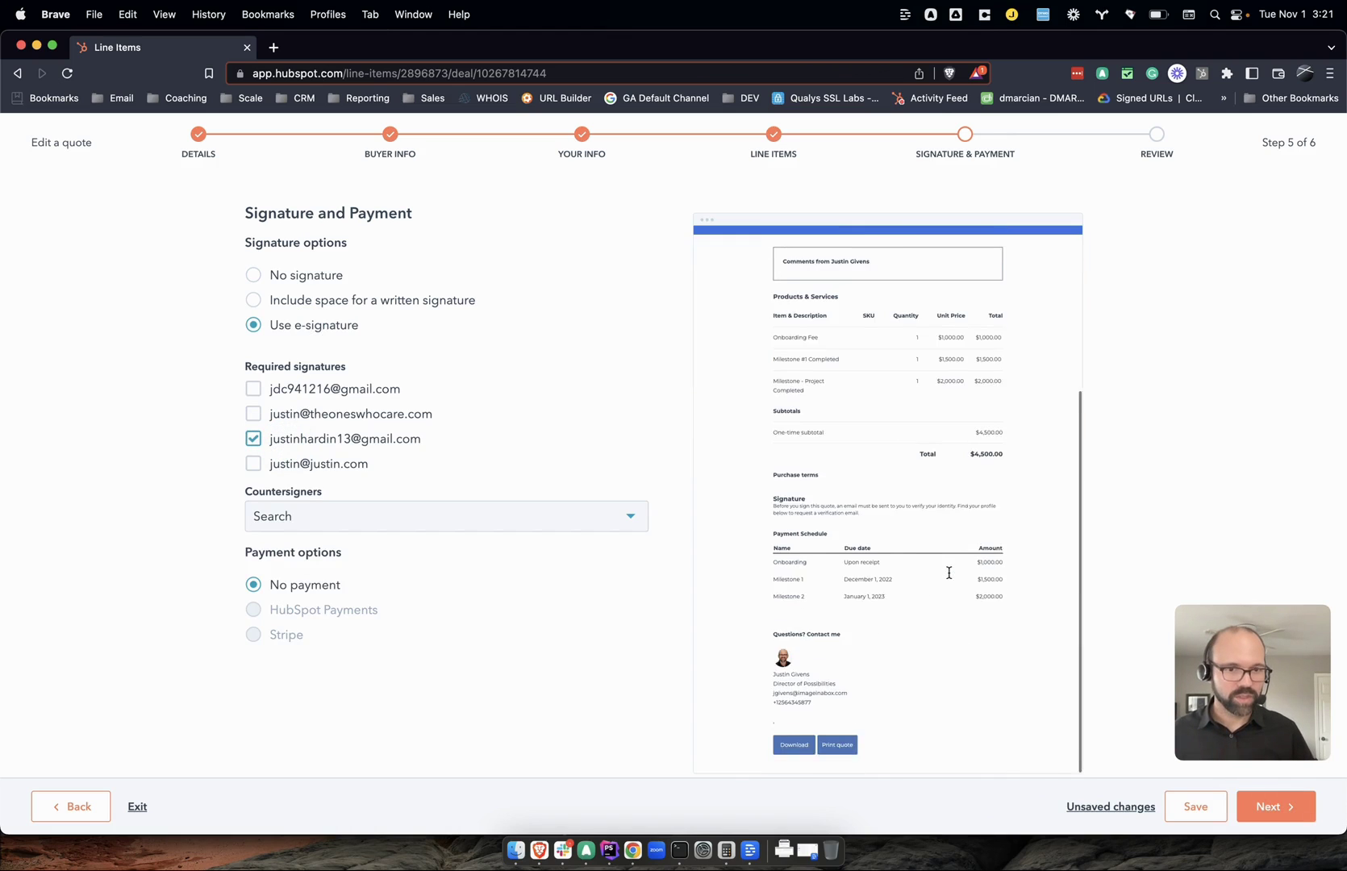
pyautogui.scroll(4, 948, 571)
pyautogui.scroll(5, 962, 415)
pyautogui.scroll(-8, 962, 416)
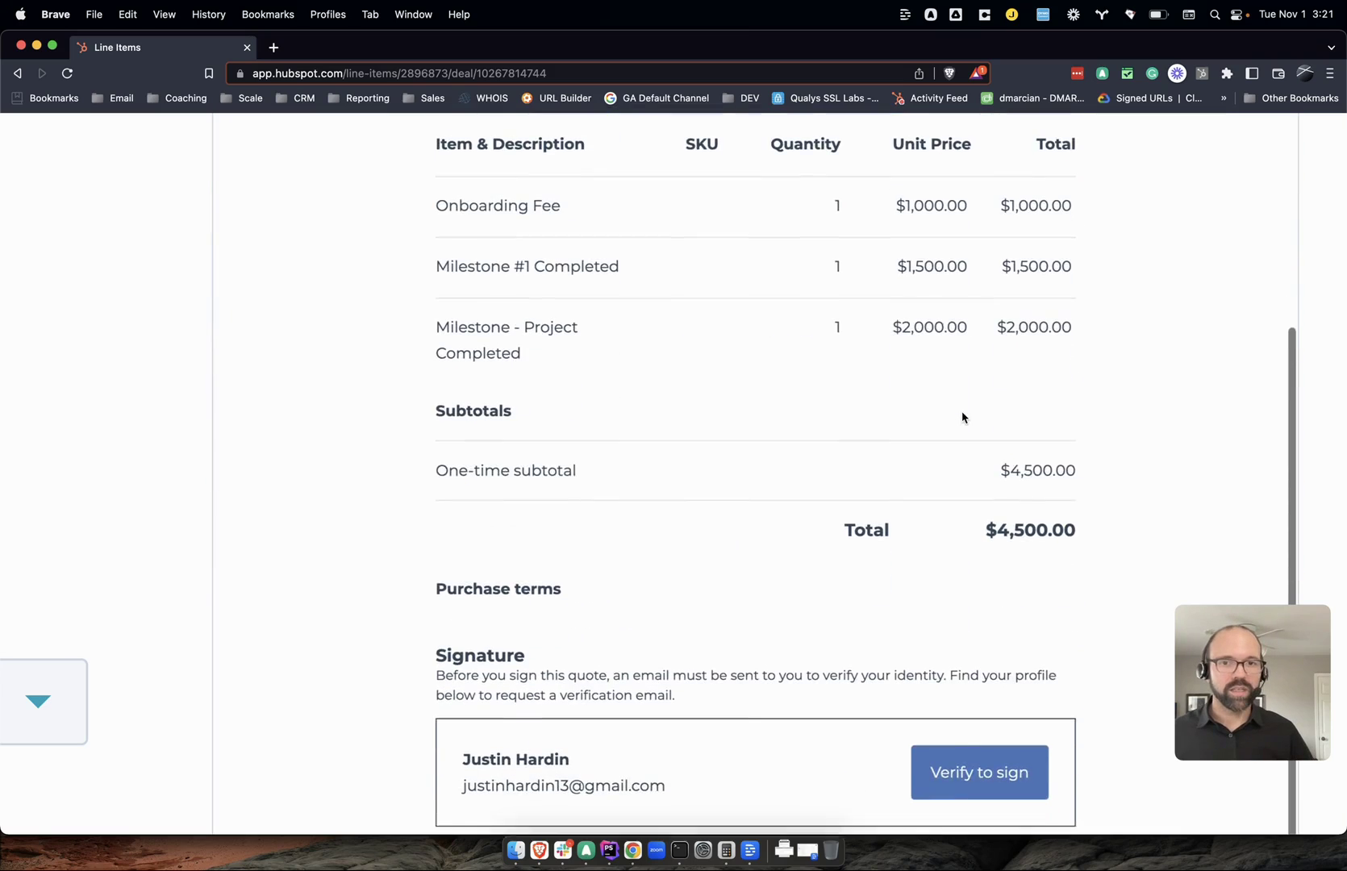
pyautogui.scroll(2, 499, 192)
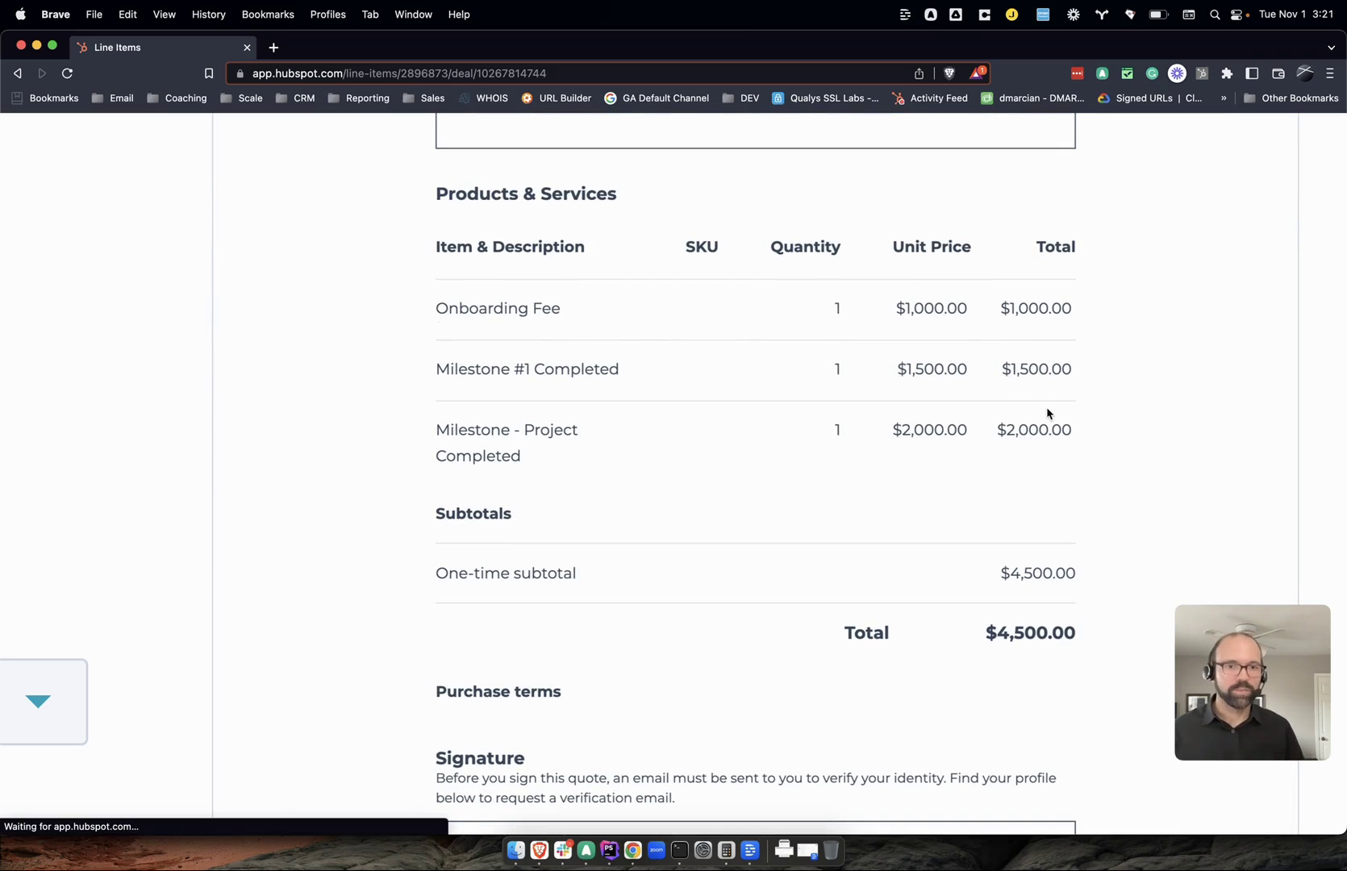
pyautogui.scroll(6, 1046, 410)
pyautogui.scroll(-8, 1010, 362)
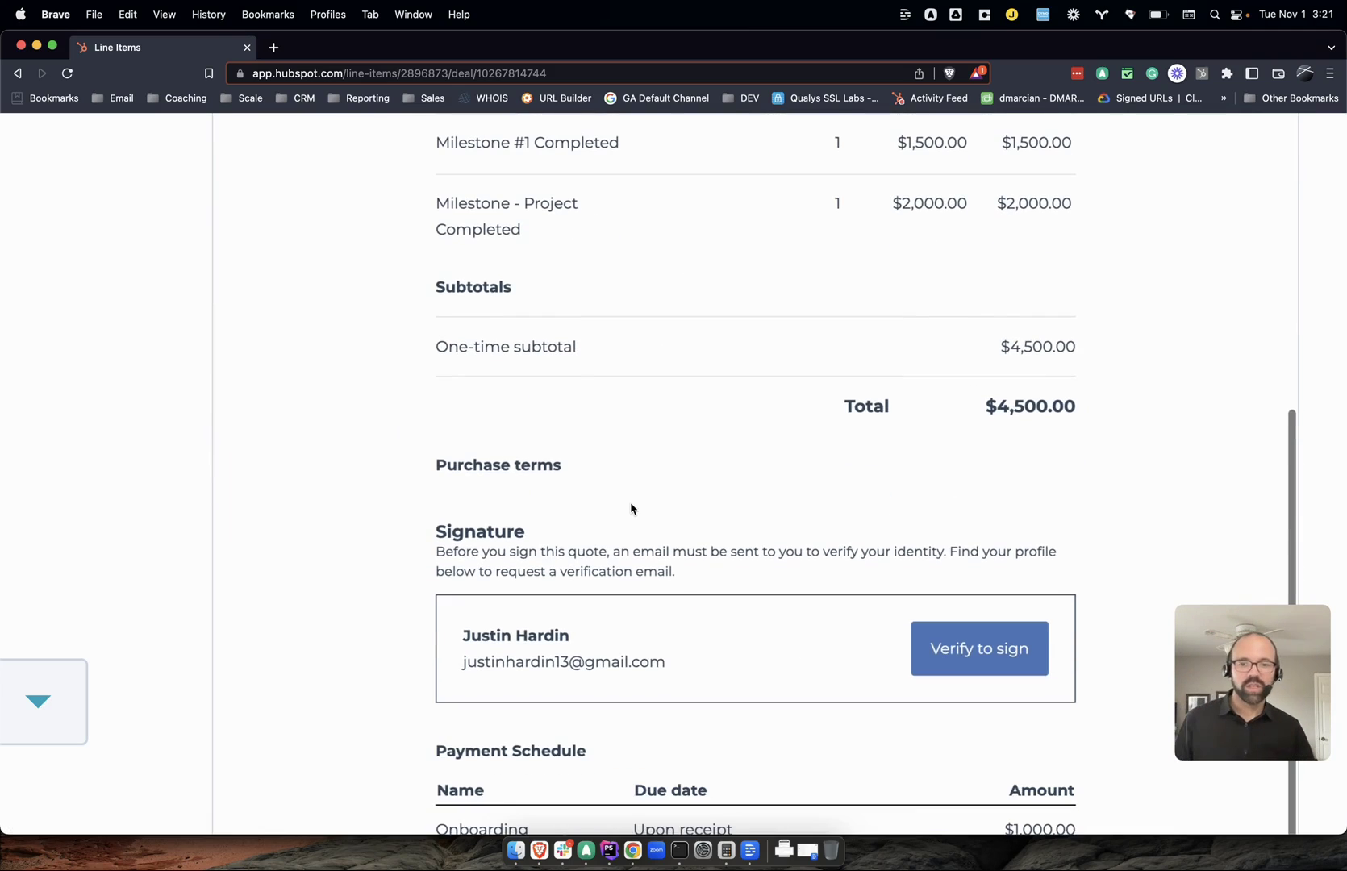
# Step: Compare the payment schedule's names, due dates and amounts with the quote total in the preview
pyautogui.press('super+minus')
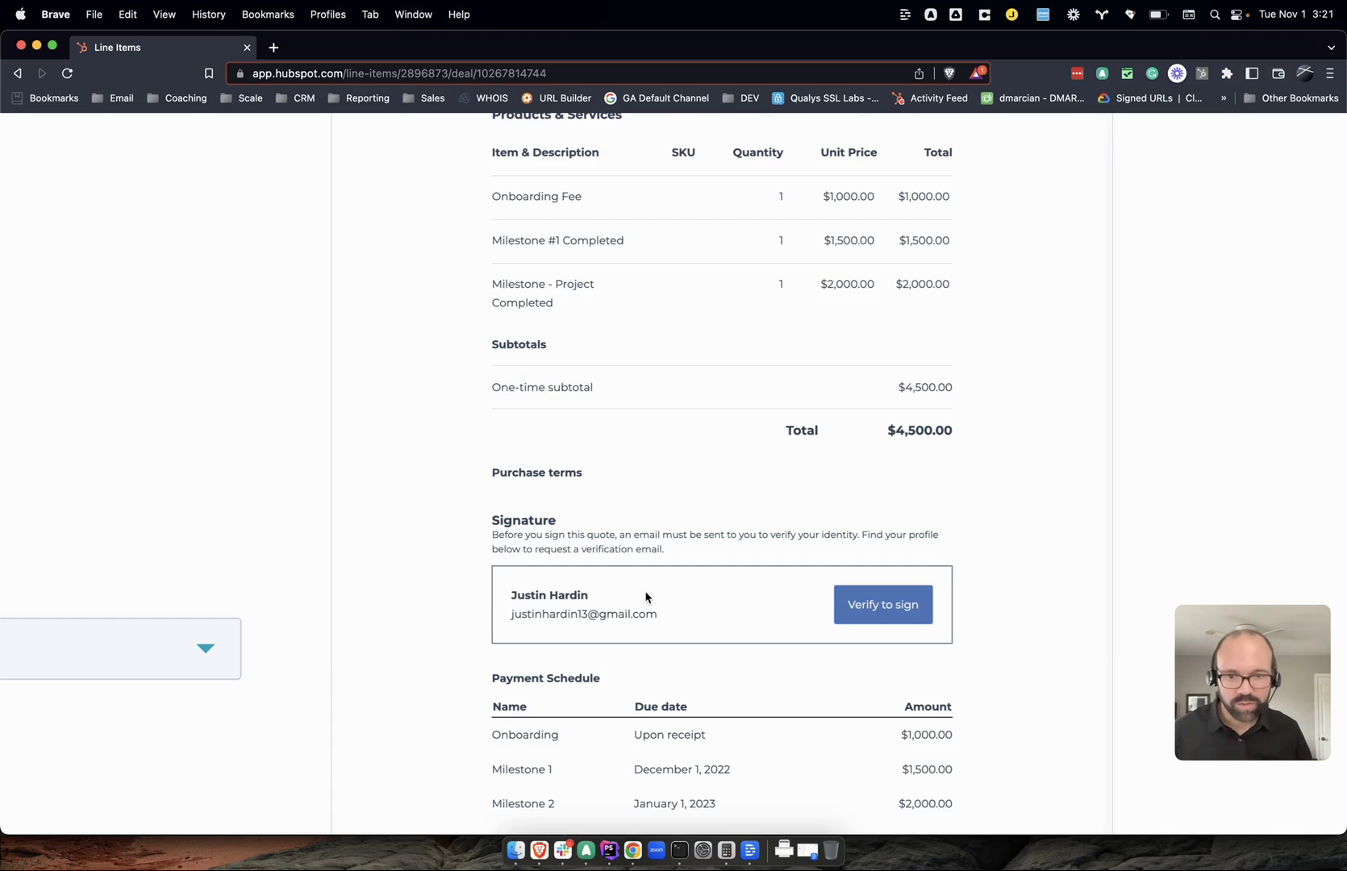
pyautogui.scroll(-2, 646, 598)
pyautogui.moveTo(494, 550); pyautogui.dragTo(932, 698)
pyautogui.click(909, 718)
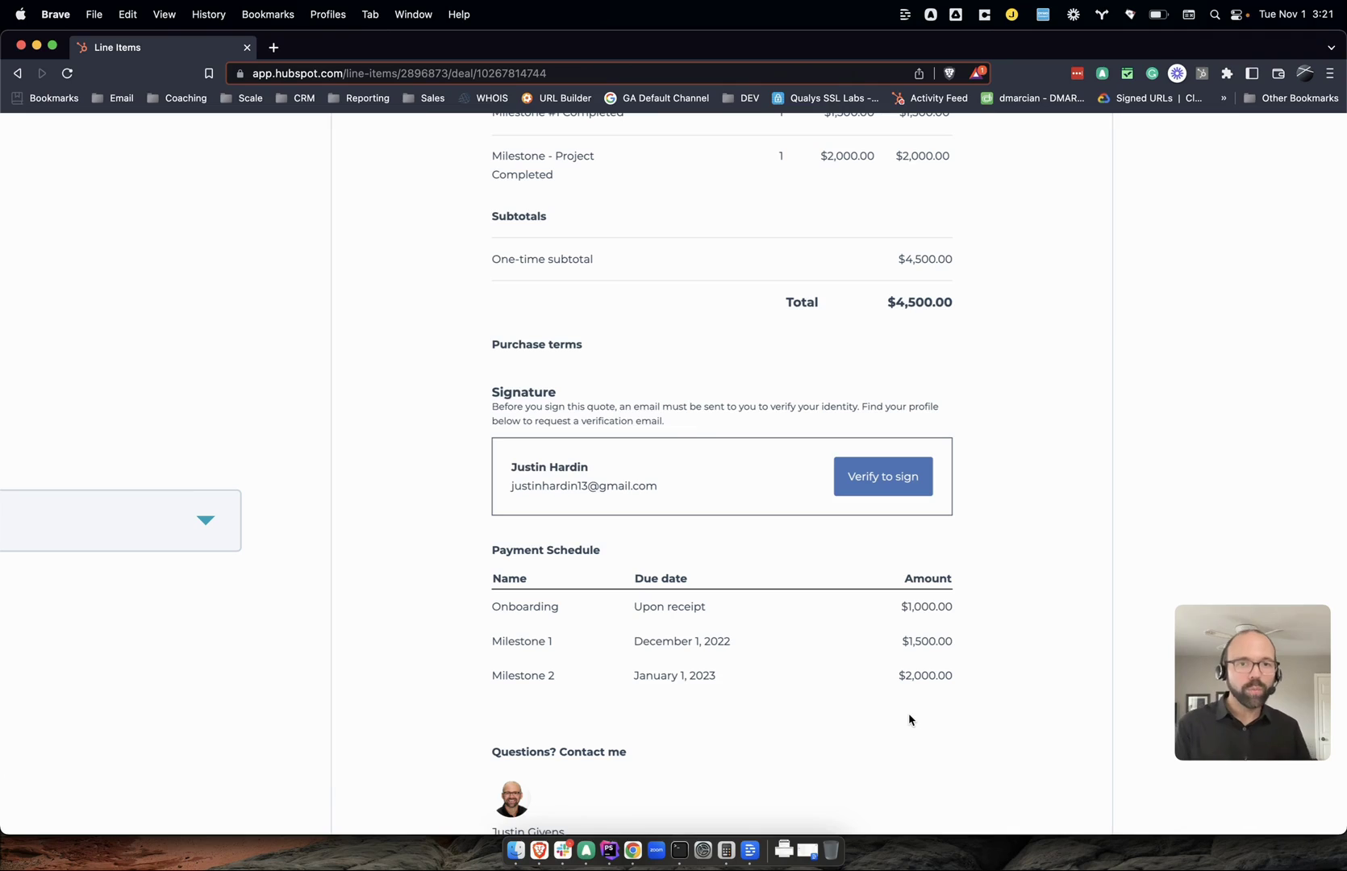
pyautogui.moveTo(888, 307); pyautogui.dragTo(964, 305)
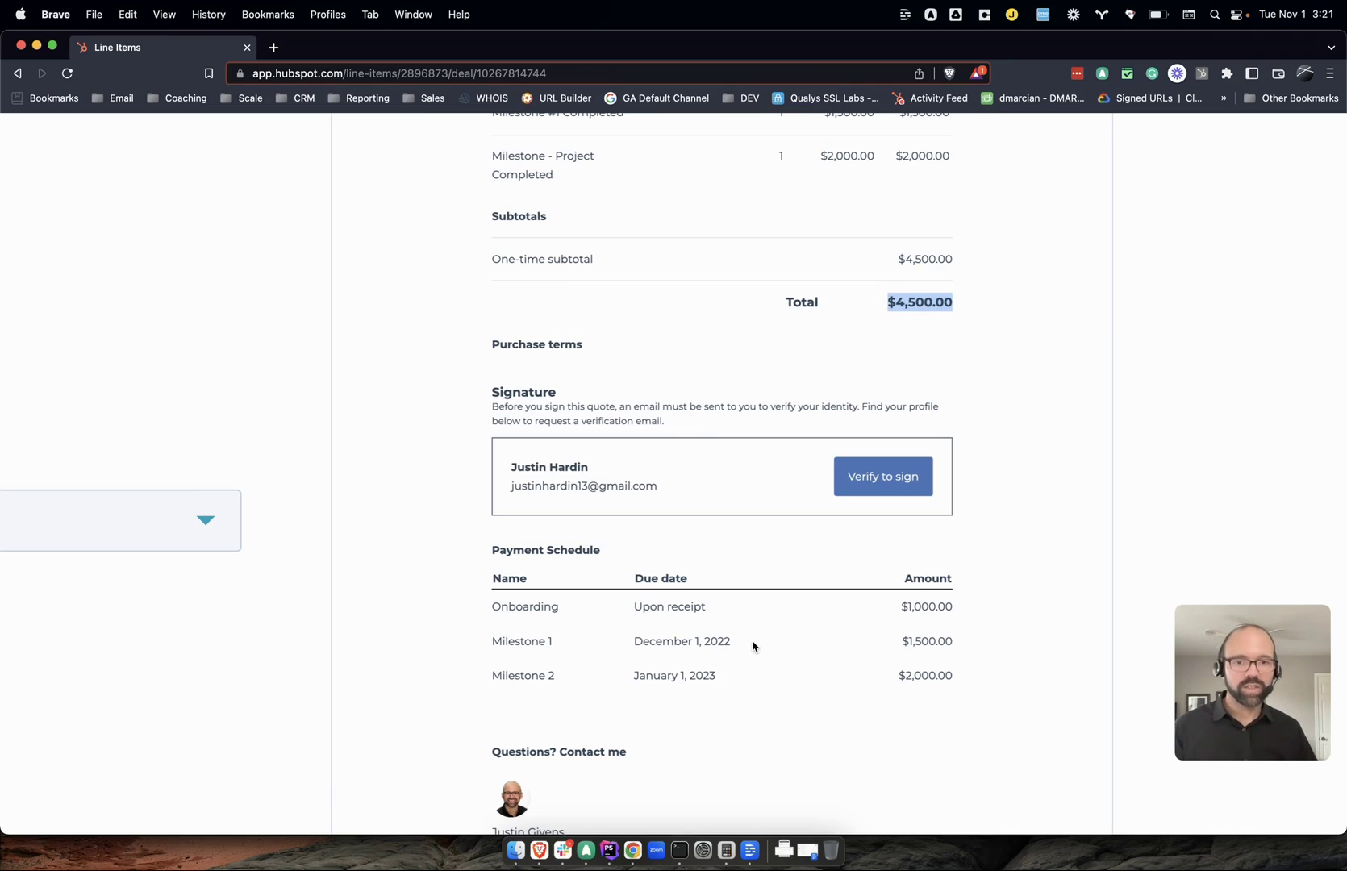
pyautogui.moveTo(488, 569); pyautogui.dragTo(924, 708)
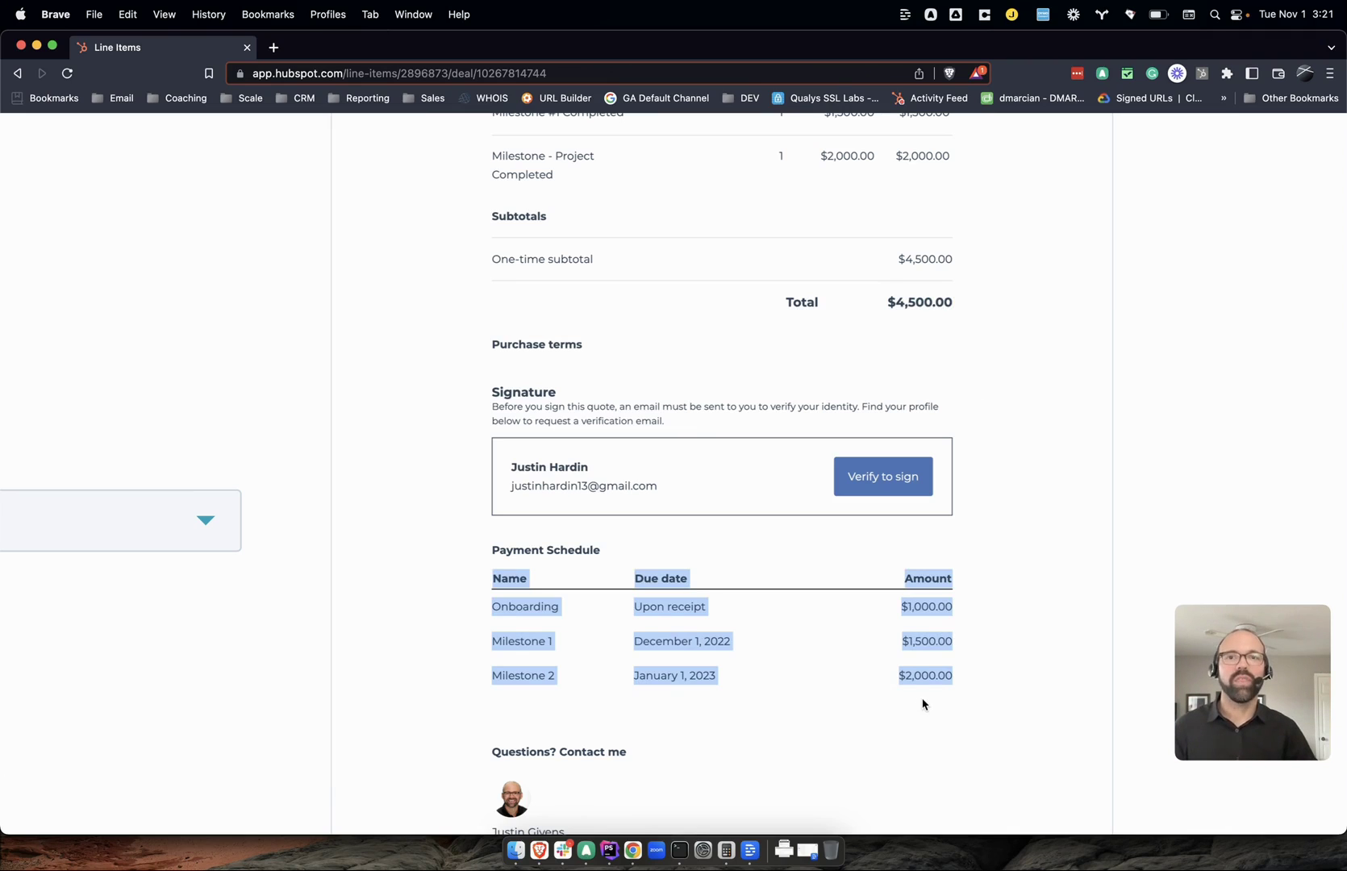
pyautogui.moveTo(1194, 727); pyautogui.dragTo(1331, 759)
pyautogui.click(765, 491)
pyautogui.scroll(-5, 765, 494)
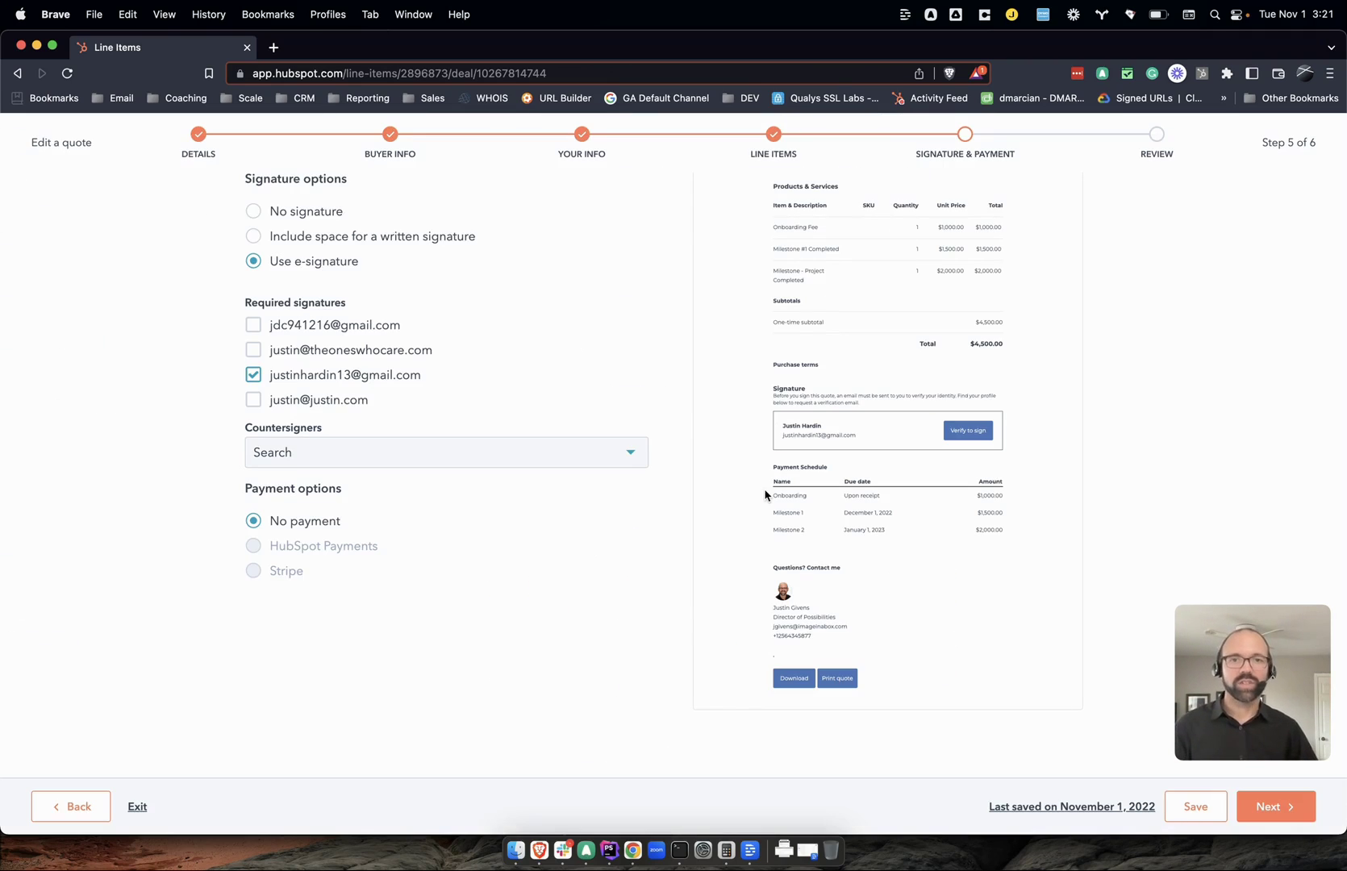